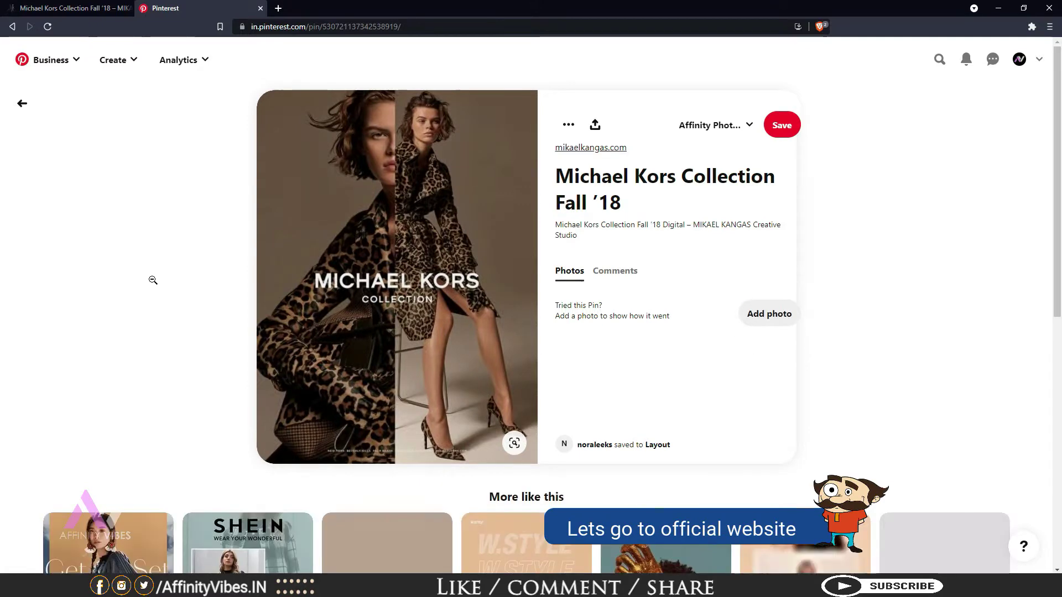
# - Open the source website of the Michael Kors Collection Fall '18 pin and examine the campaign layouts there
pyautogui.click(602, 148)
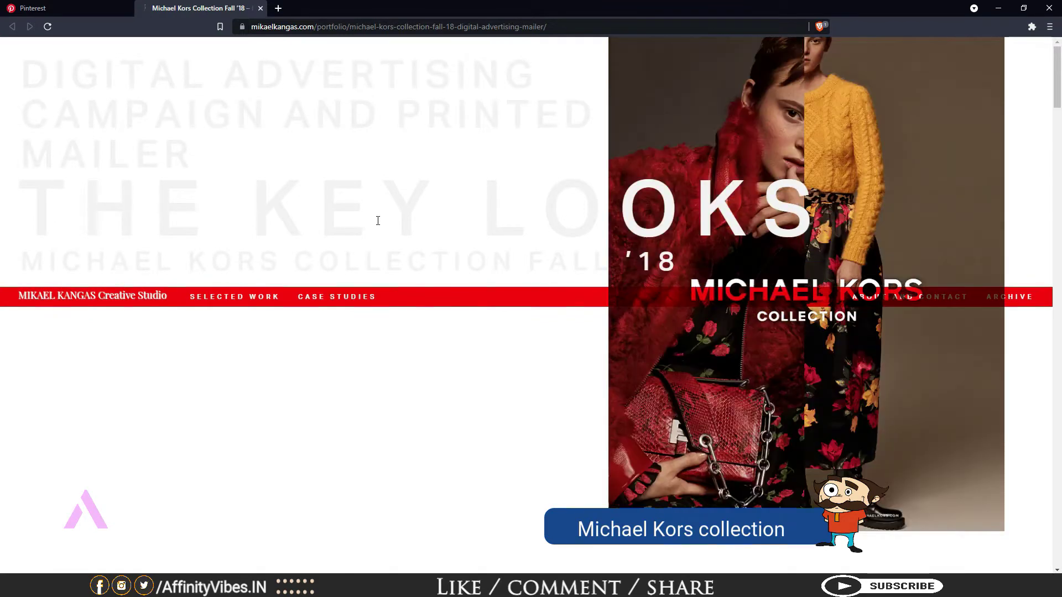
pyautogui.scroll(-10, 378, 221)
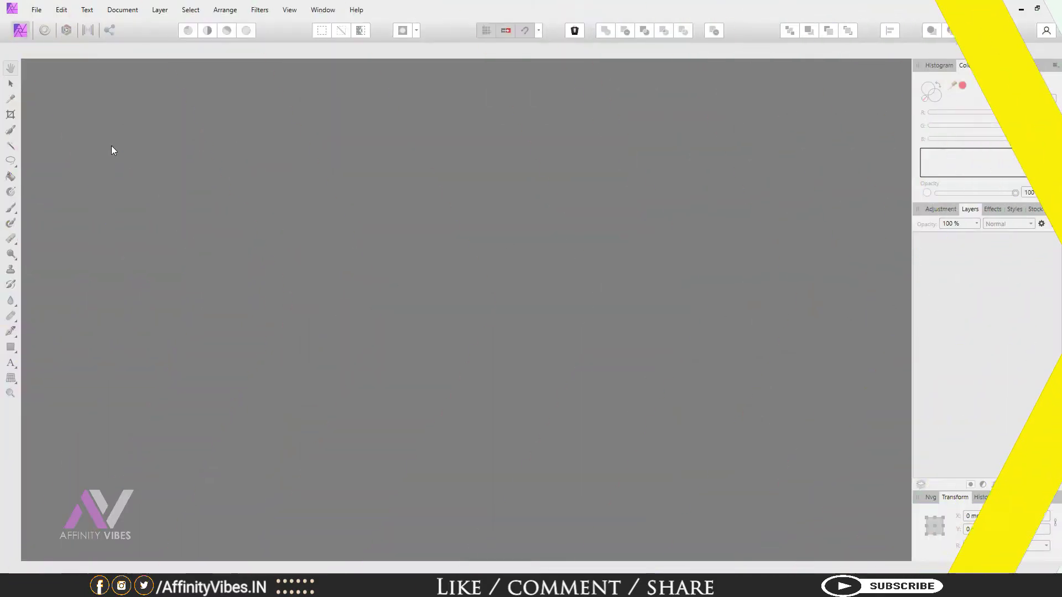
# - Create a portrait A4 document at 150 DPI and place a vertical guide at about 108 mm
pyautogui.click(36, 10)
pyautogui.click(51, 32)
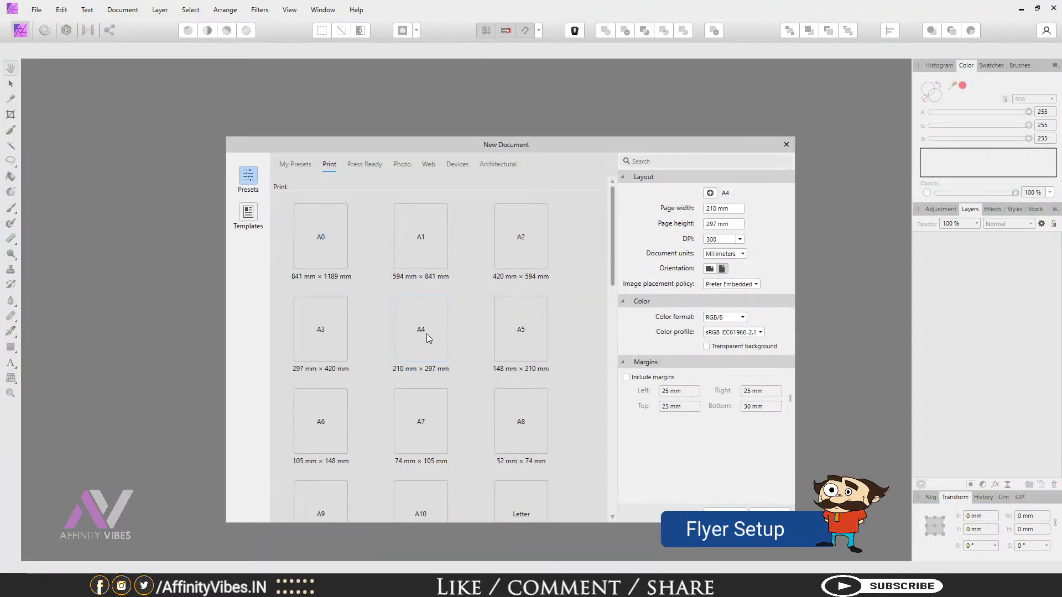
pyautogui.doubleClick(721, 241)
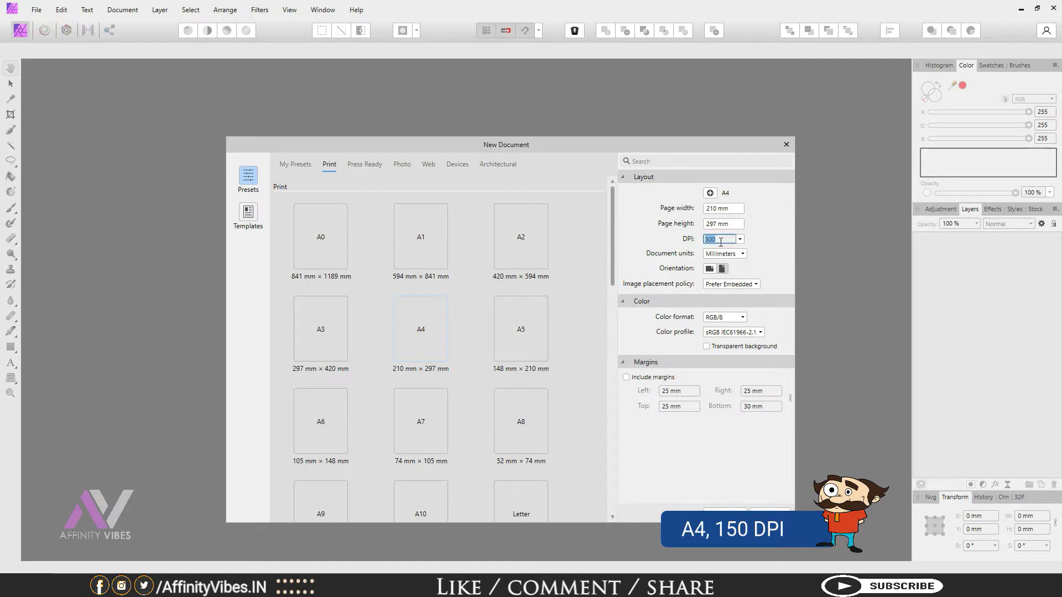
pyautogui.press('Return')
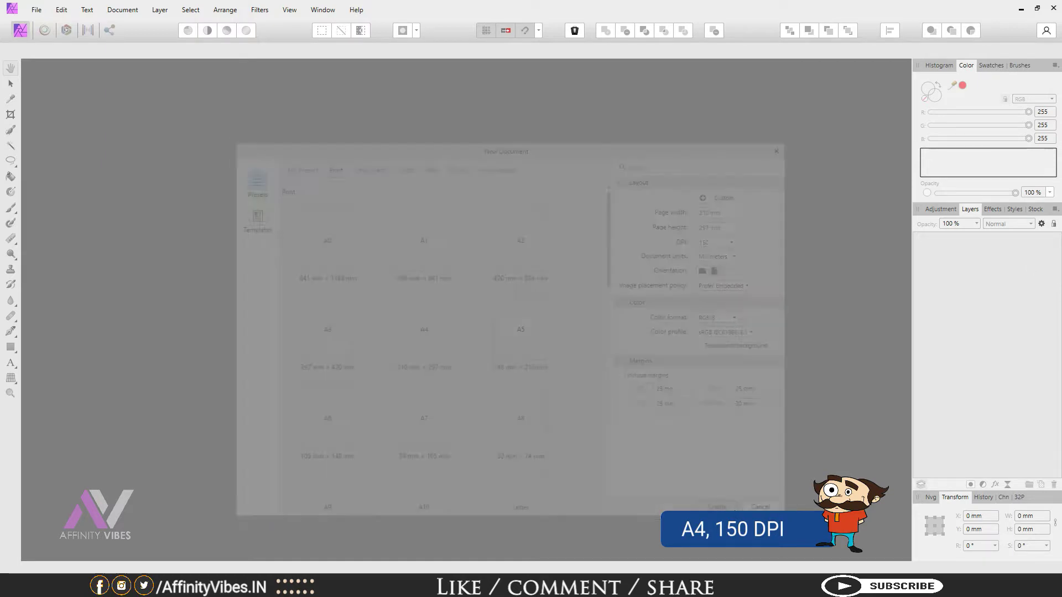
pyautogui.click(11, 83)
pyautogui.moveTo(30, 189); pyautogui.dragTo(471, 187)
# - Draw a light blue rectangle, about 108 × 301 mm, covering the page area to the left of the guide
pyautogui.click(11, 347)
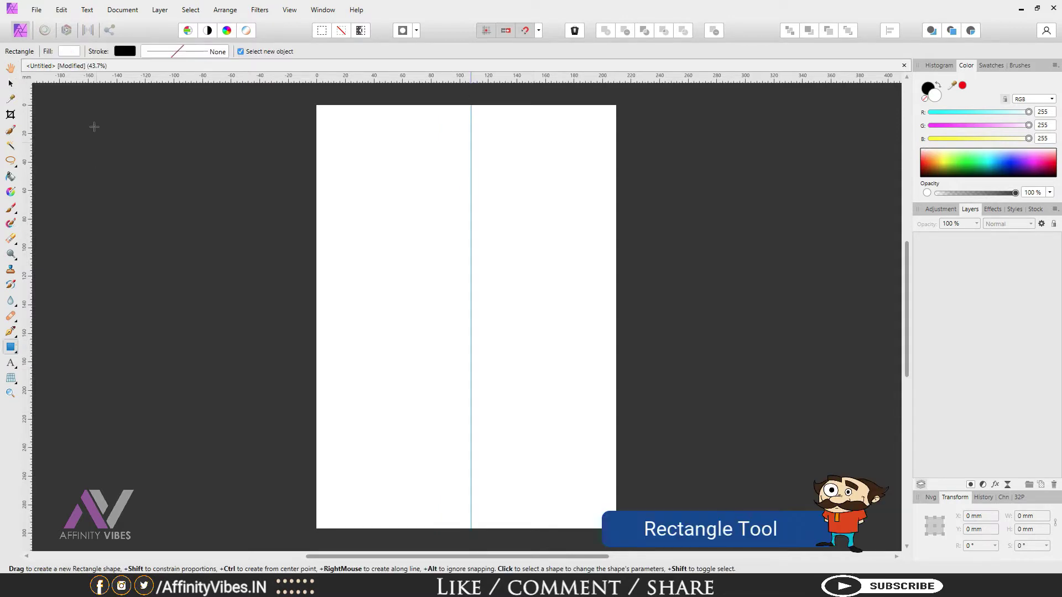
pyautogui.click(14, 350)
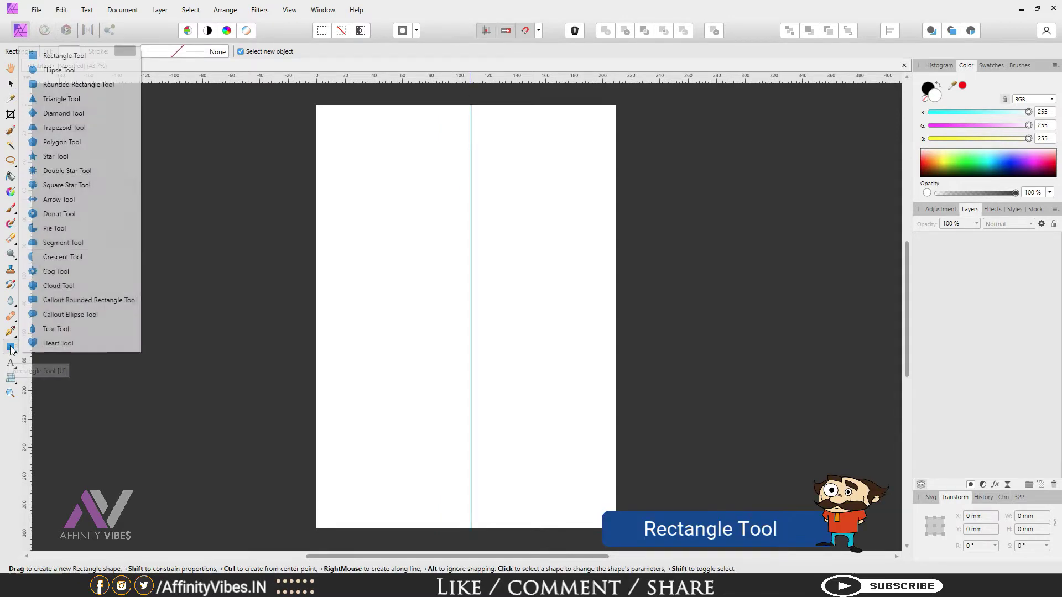
pyautogui.click(106, 51)
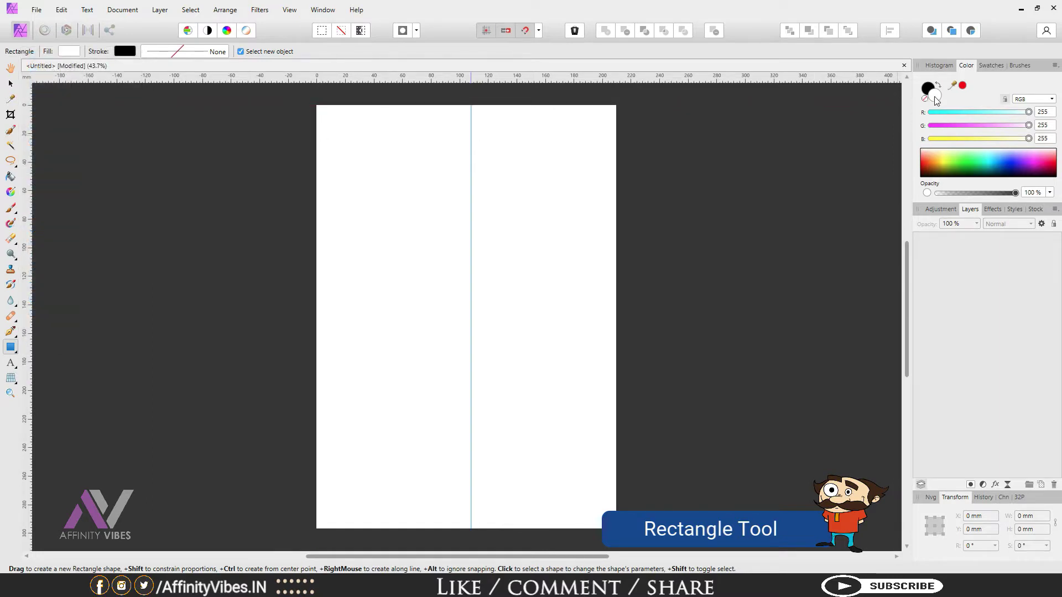
pyautogui.moveTo(952, 149); pyautogui.dragTo(998, 160)
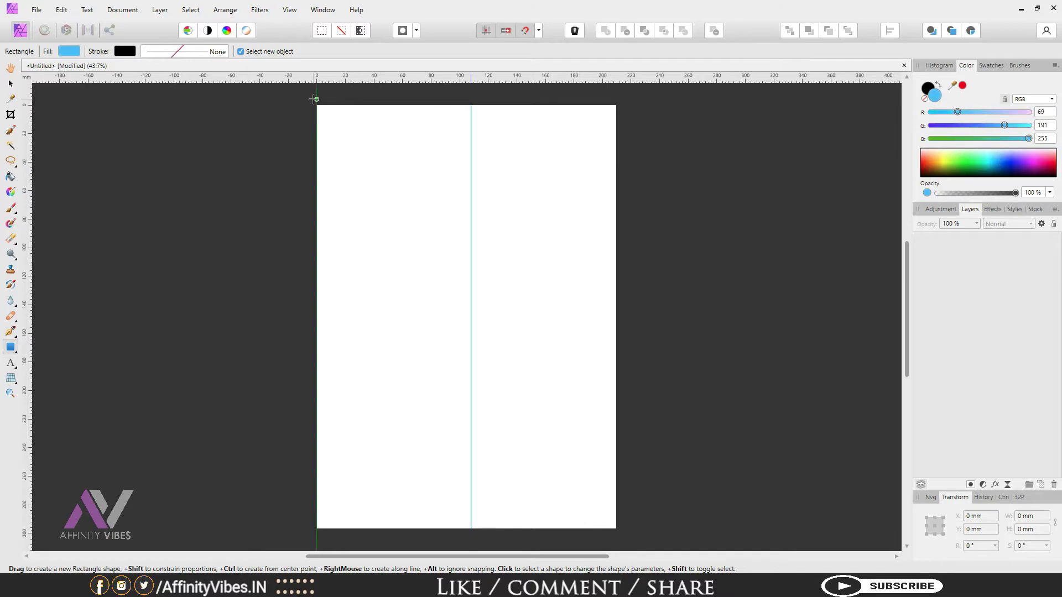
pyautogui.moveTo(314, 99); pyautogui.dragTo(471, 527)
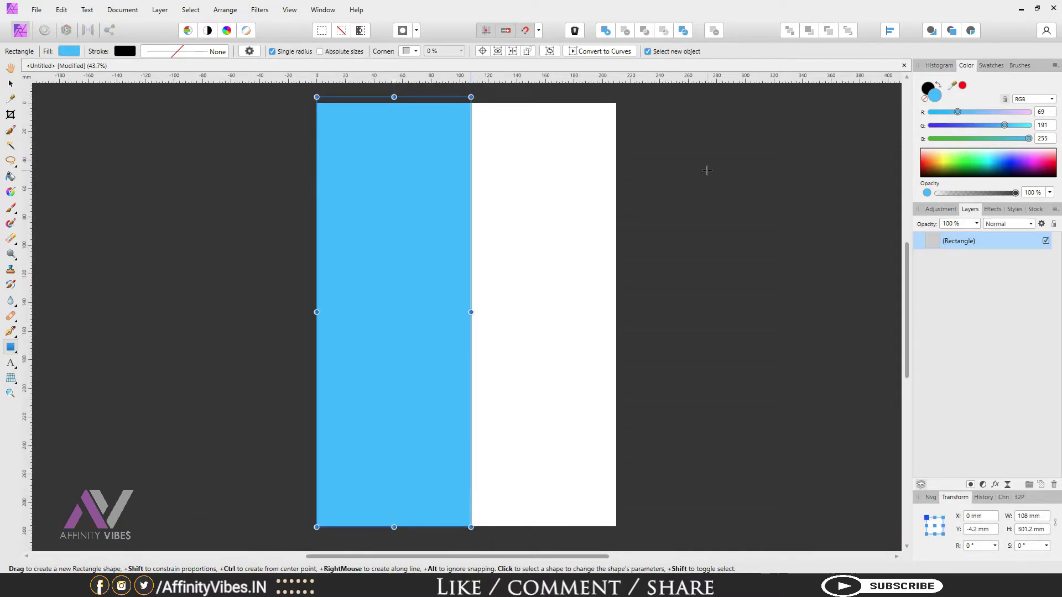
# - Duplicate the light blue rectangle onto the right part of the page and fit it to 102 mm wide beside the guide
pyautogui.press('v')
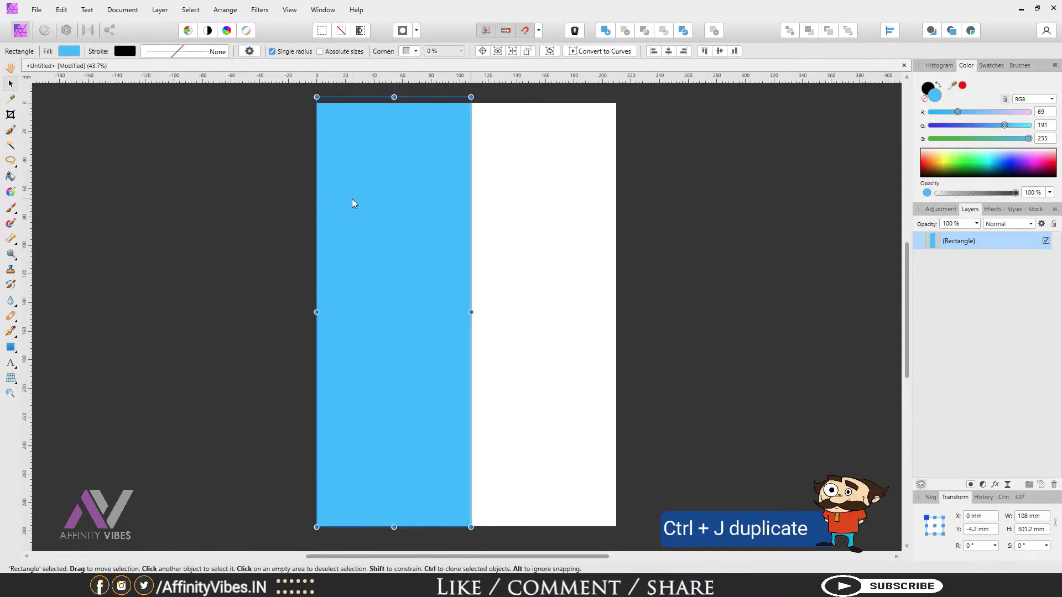
pyautogui.moveTo(351, 198); pyautogui.dragTo(510, 215)
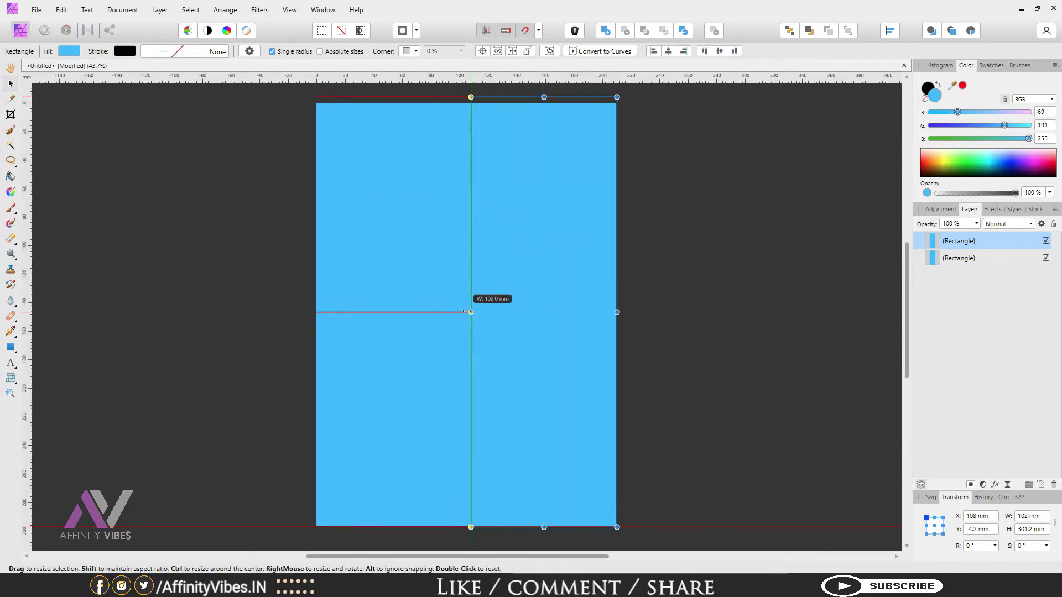
pyautogui.click(772, 240)
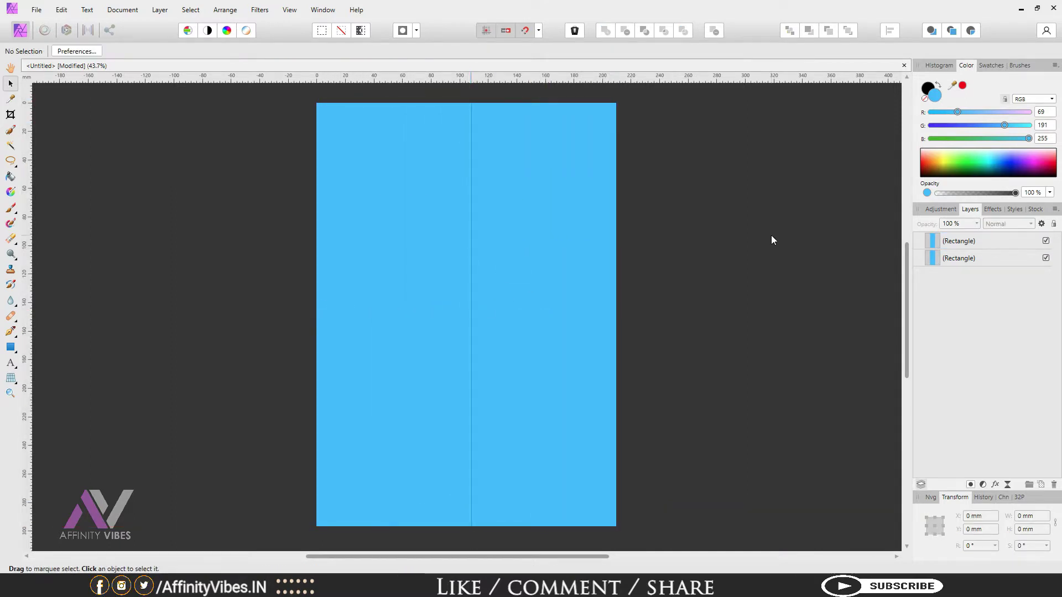
# - Recolour the right rectangle violet-blue to tell it apart from the left one
pyautogui.click(966, 242)
pyautogui.moveTo(945, 153); pyautogui.dragTo(1013, 160)
pyautogui.click(220, 180)
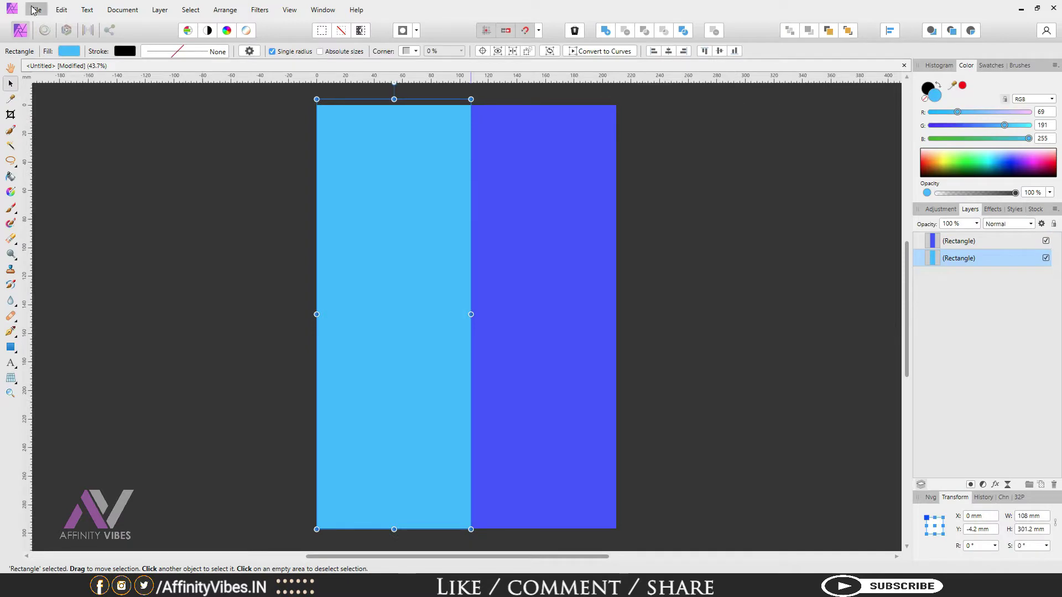
# - Place the she-found-her-individual-style photo directly above the light blue rectangle at about 211 × 316 mm, covering the left half of the page
pyautogui.click(34, 10)
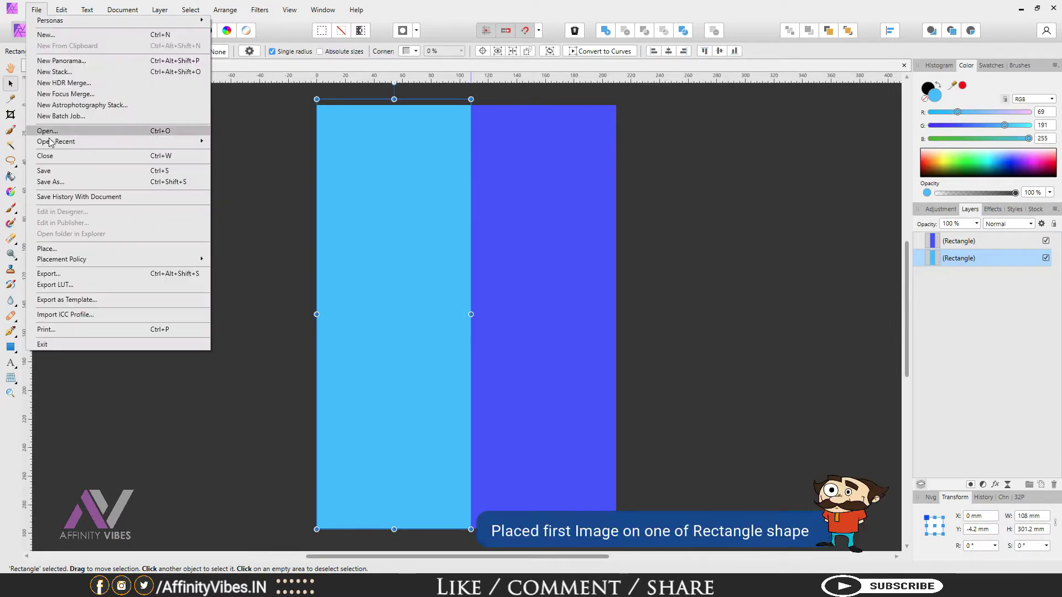
pyautogui.click(52, 250)
pyautogui.doubleClick(250, 205)
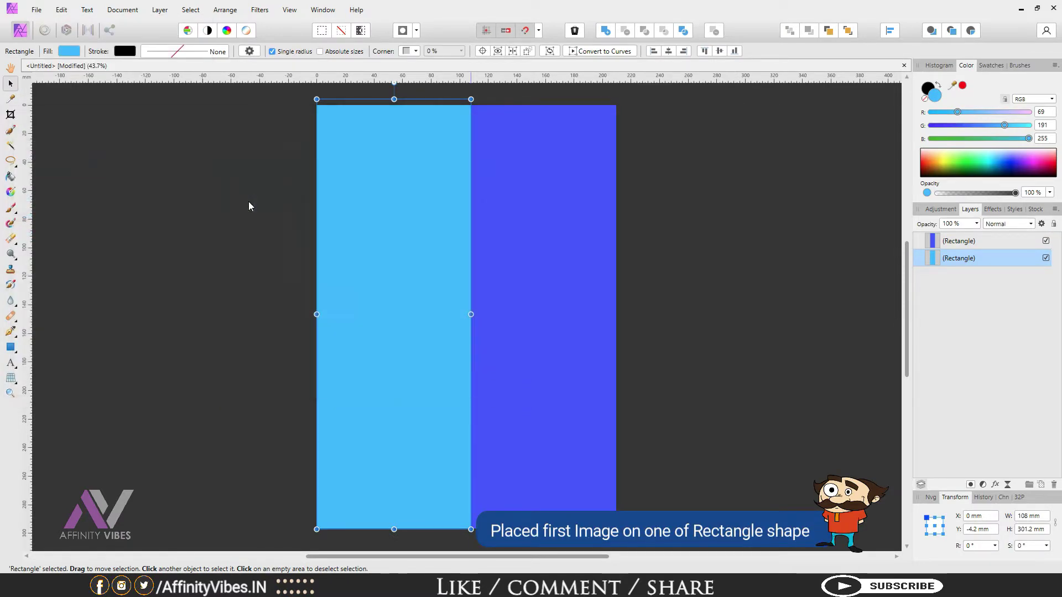
pyautogui.moveTo(288, 91); pyautogui.dragTo(581, 528)
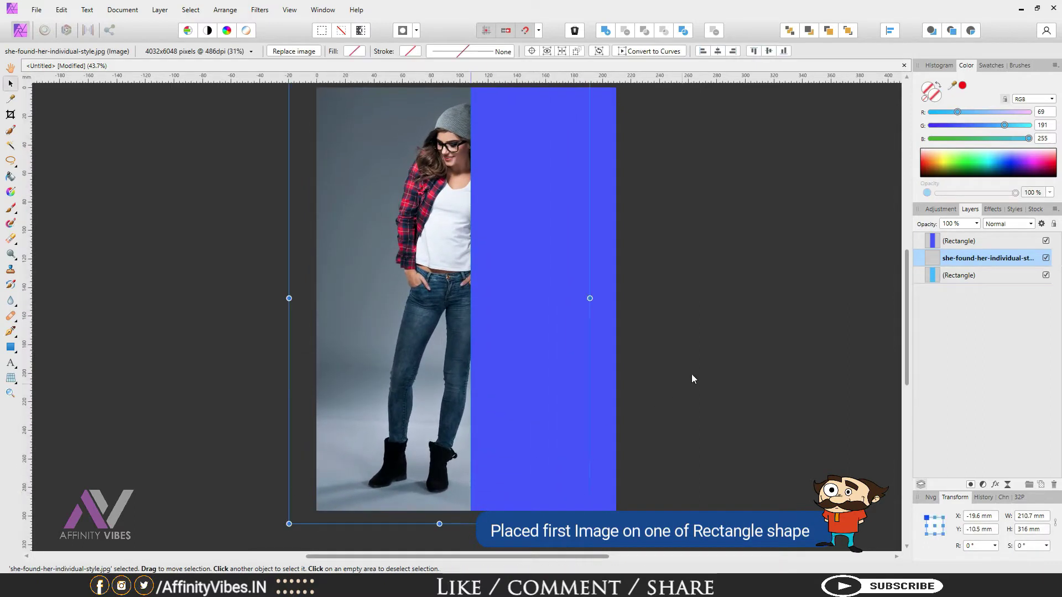
pyautogui.scroll(1, 692, 372)
pyautogui.click(705, 277)
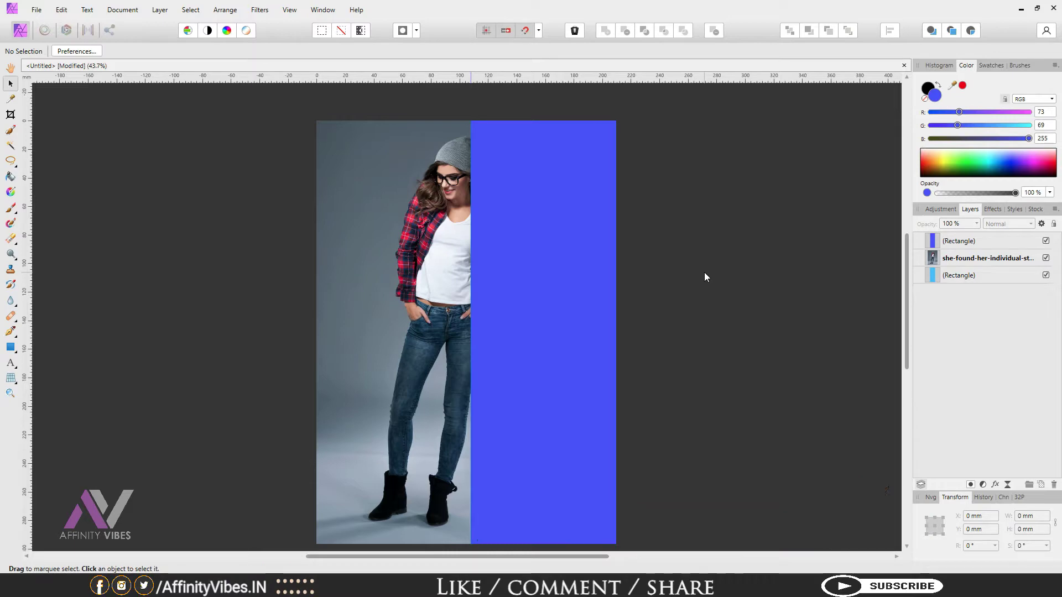
# - Place the sweet-hipster-girl-posing photo above the violet-blue rectangle at about 205 × 307.5 mm
pyautogui.click(974, 243)
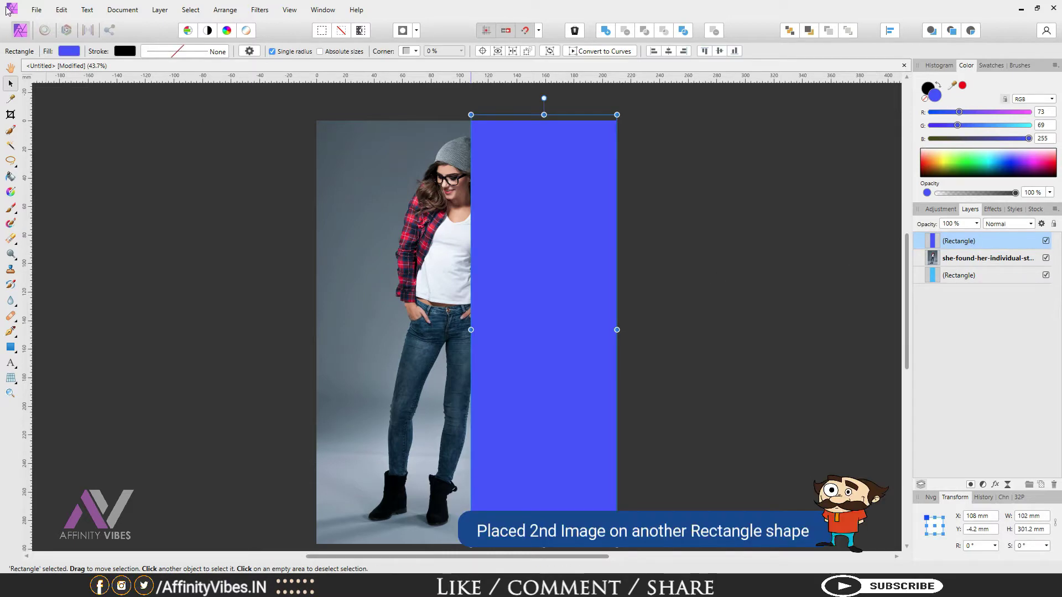
pyautogui.click(37, 10)
pyautogui.click(53, 249)
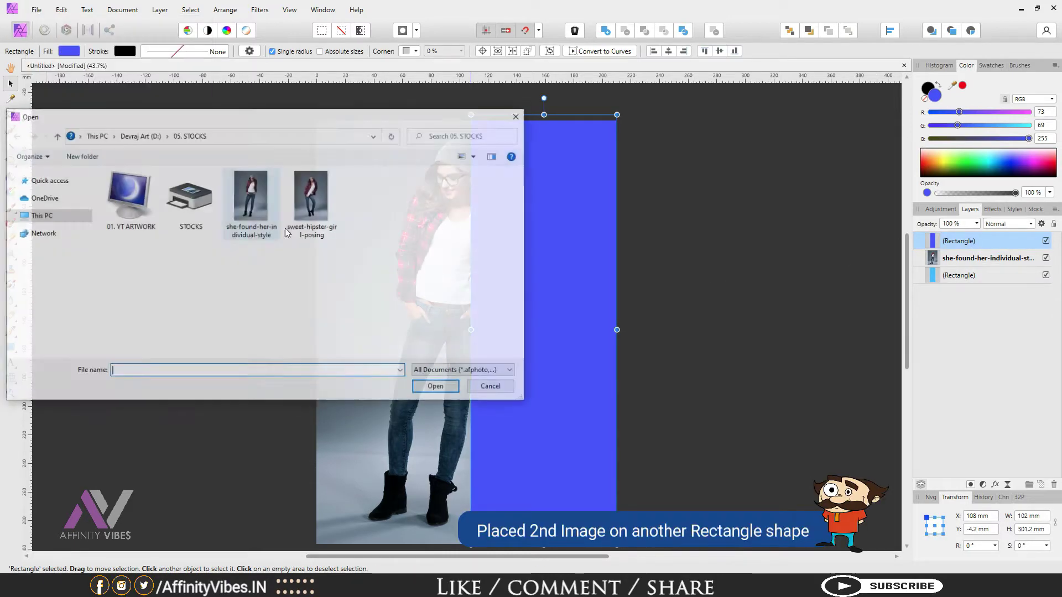
pyautogui.doubleClick(311, 204)
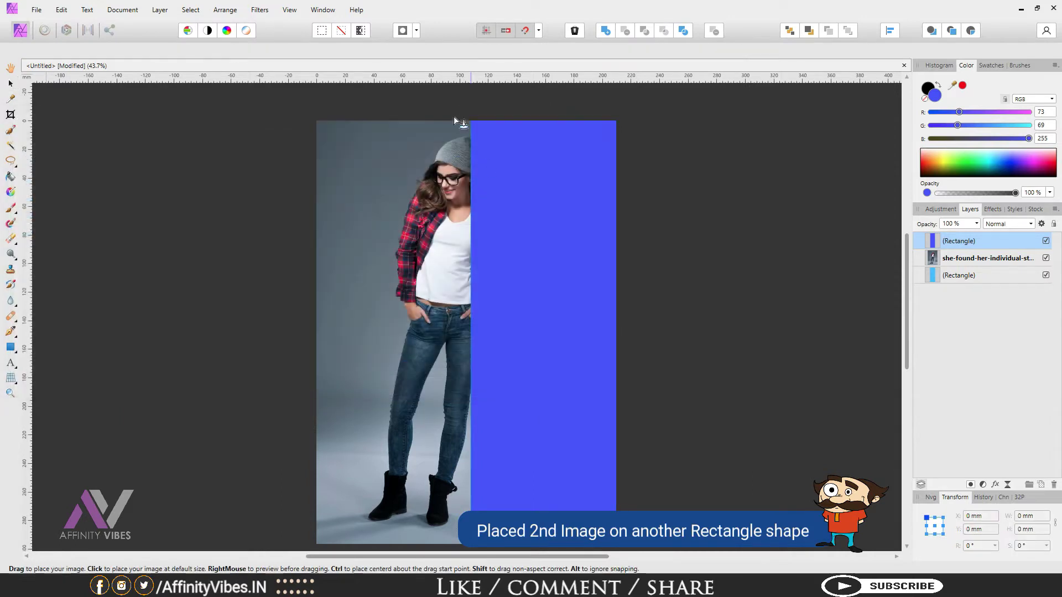
pyautogui.moveTo(437, 105); pyautogui.dragTo(733, 523)
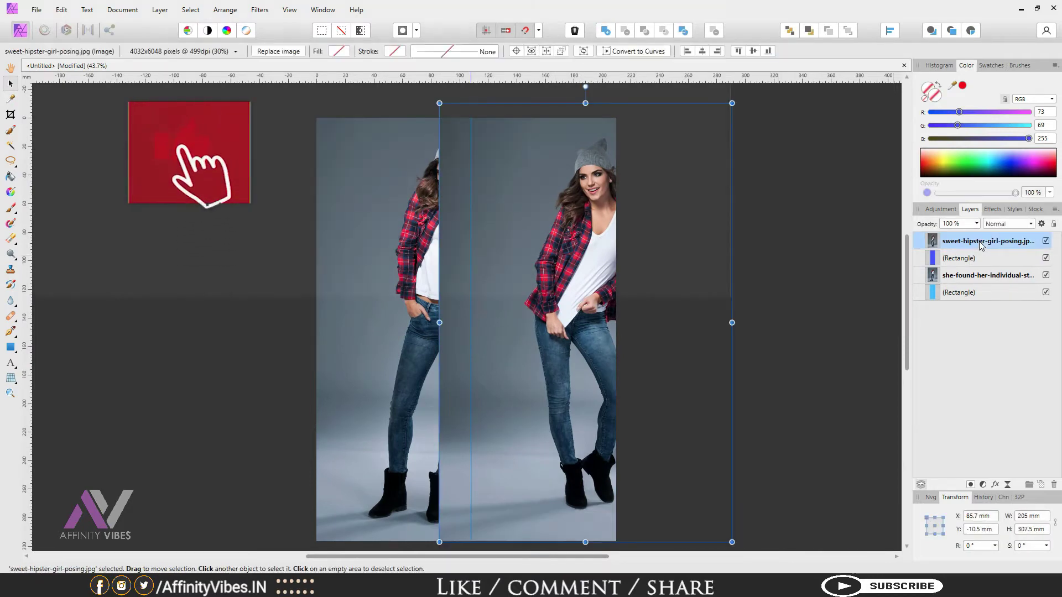
# - Flip the sweet-hipster-girl-posing photo horizontally and move it left to about X 42.7 mm
pyautogui.rightClick(559, 219)
pyautogui.moveTo(641, 367)
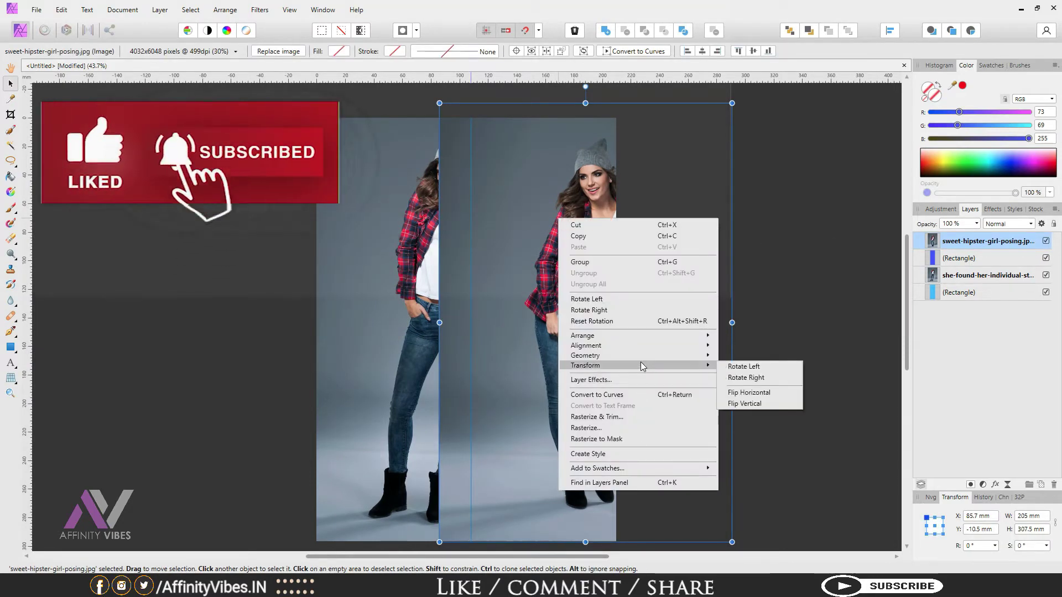
pyautogui.click(764, 393)
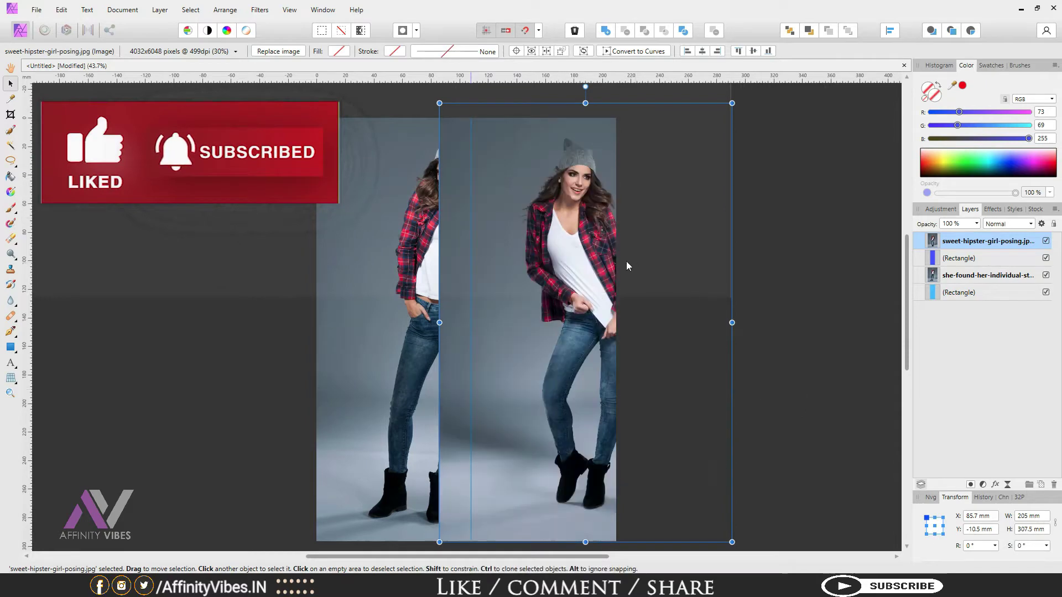
pyautogui.moveTo(594, 274); pyautogui.dragTo(532, 273)
# - Enlarge the flipped photo to about 288.6 × 433 mm and shift it left to the page edge at X 0 mm
pyautogui.hotkey('ctrl', '-')
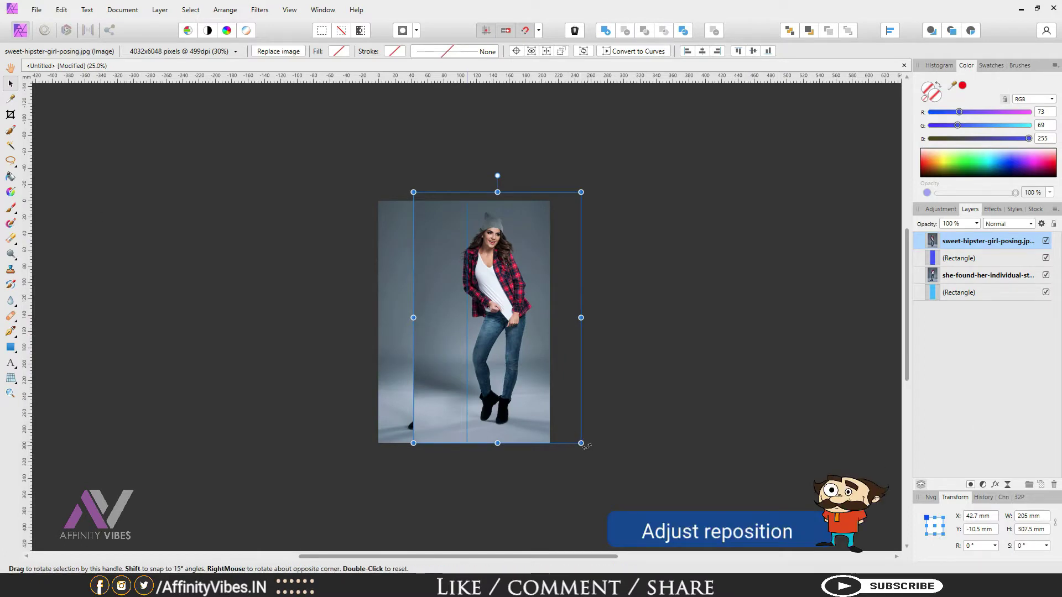
pyautogui.moveTo(580, 443); pyautogui.dragTo(636, 526)
pyautogui.moveTo(414, 192); pyautogui.dragTo(388, 182)
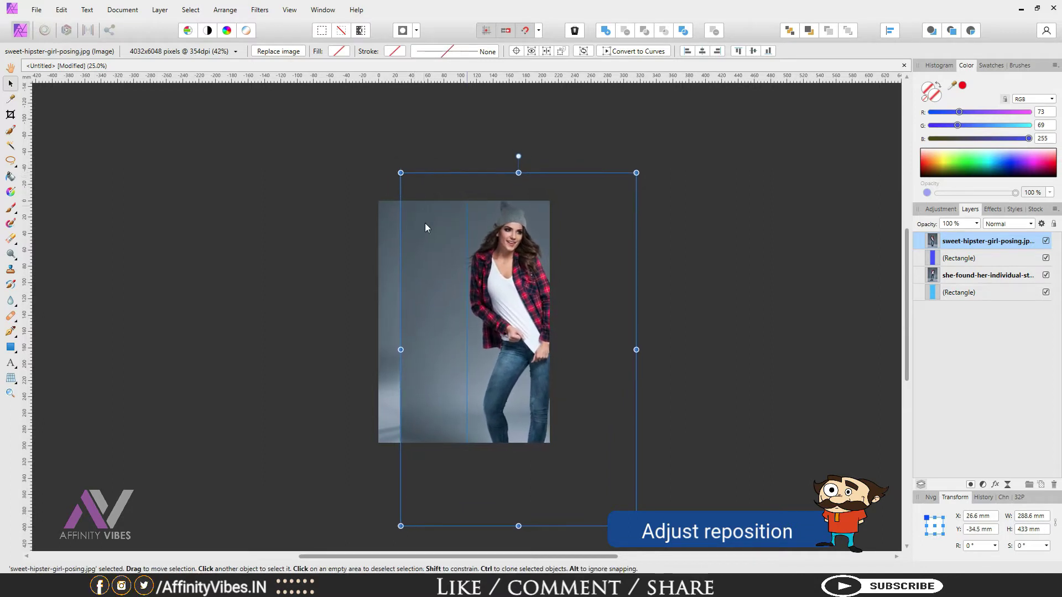
pyautogui.moveTo(519, 346); pyautogui.dragTo(501, 319)
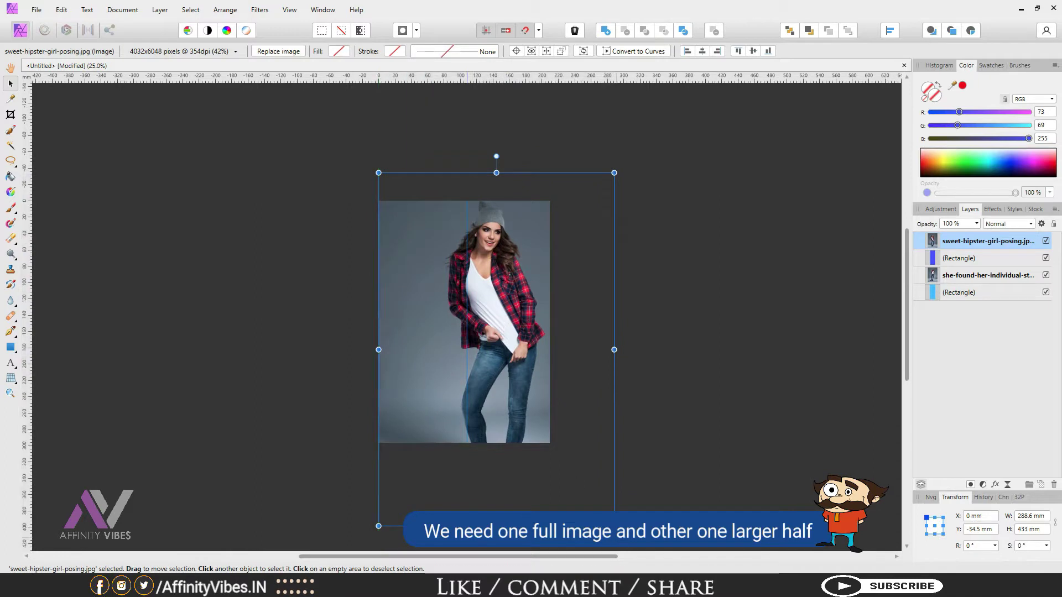
# - Enlarge the flipped photo further from its corners until the woman's upper body fills the page and her face meets the guide
pyautogui.hotkey('ctrl', '-')
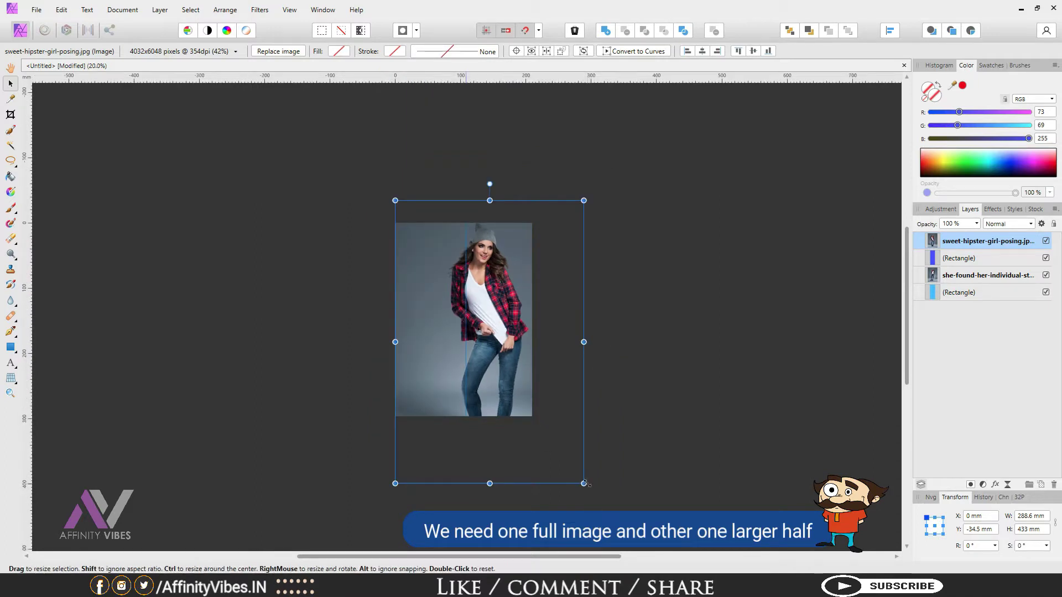
pyautogui.moveTo(584, 484); pyautogui.dragTo(615, 530)
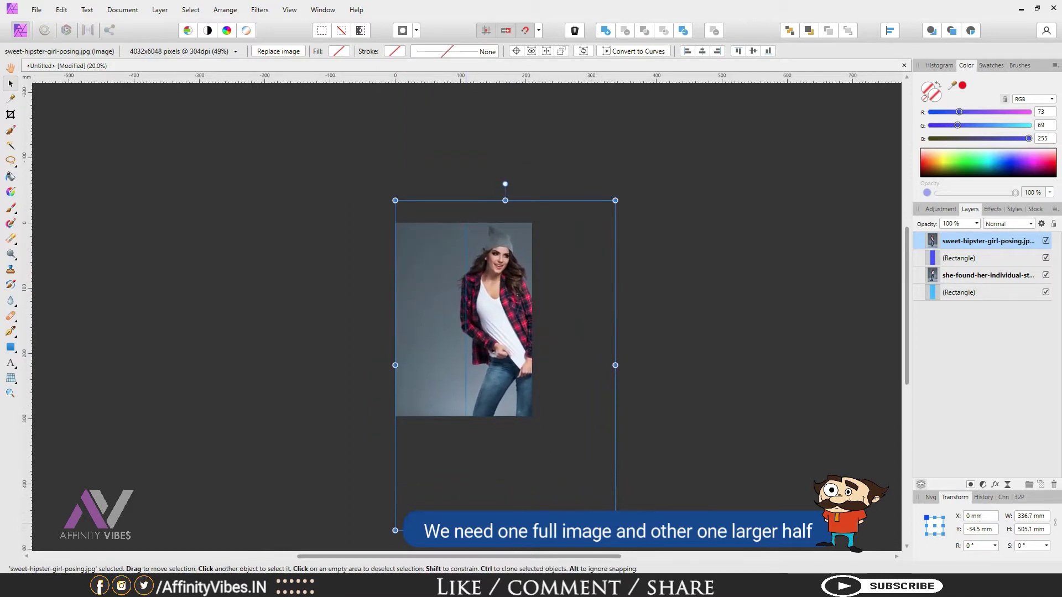
pyautogui.hotkey('ctrl', '-')
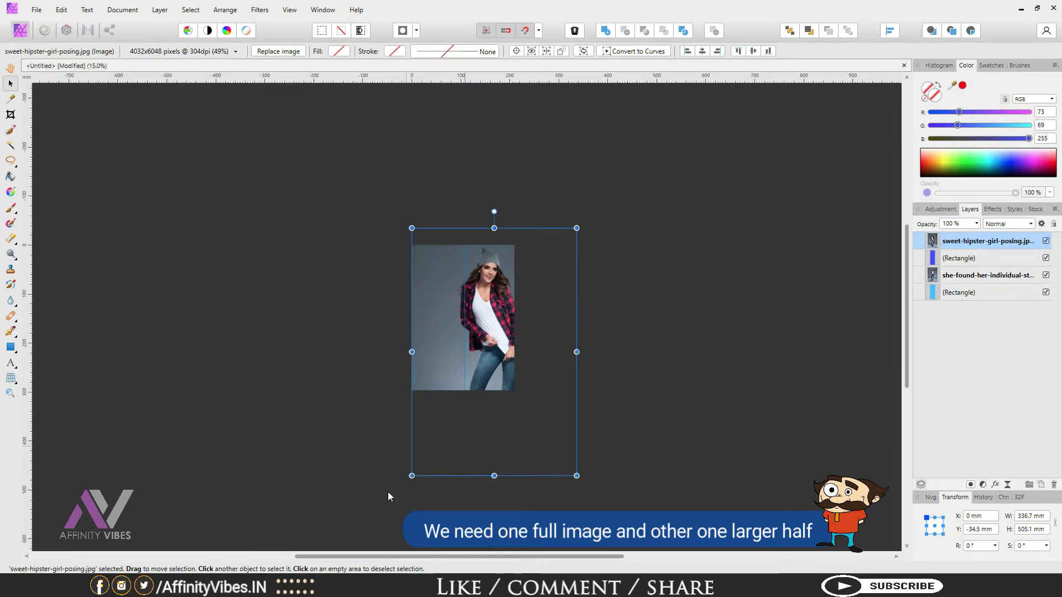
pyautogui.moveTo(412, 476); pyautogui.dragTo(332, 510)
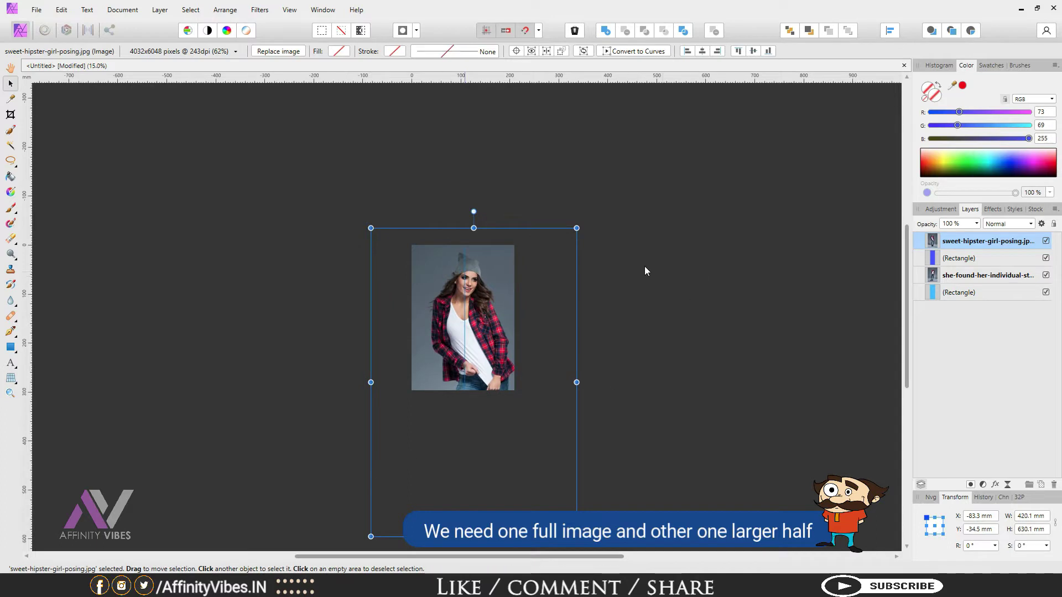
pyautogui.moveTo(577, 228); pyautogui.dragTo(587, 219)
pyautogui.click(672, 247)
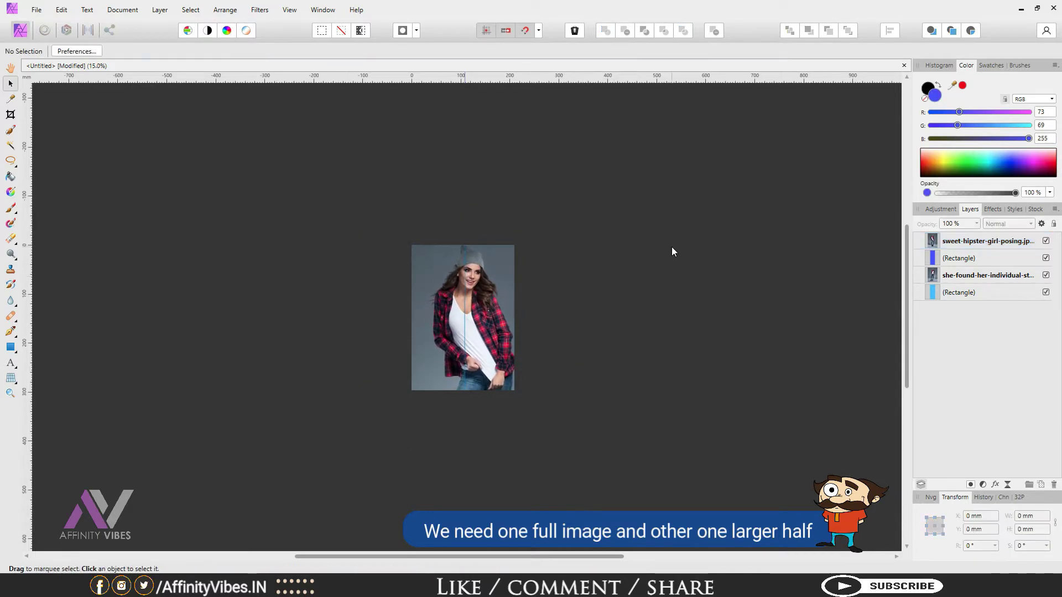
# - Clip the sweet-hipster-girl-posing photo inside the violet-blue rectangle
pyautogui.hotkey('ctrl', '0')
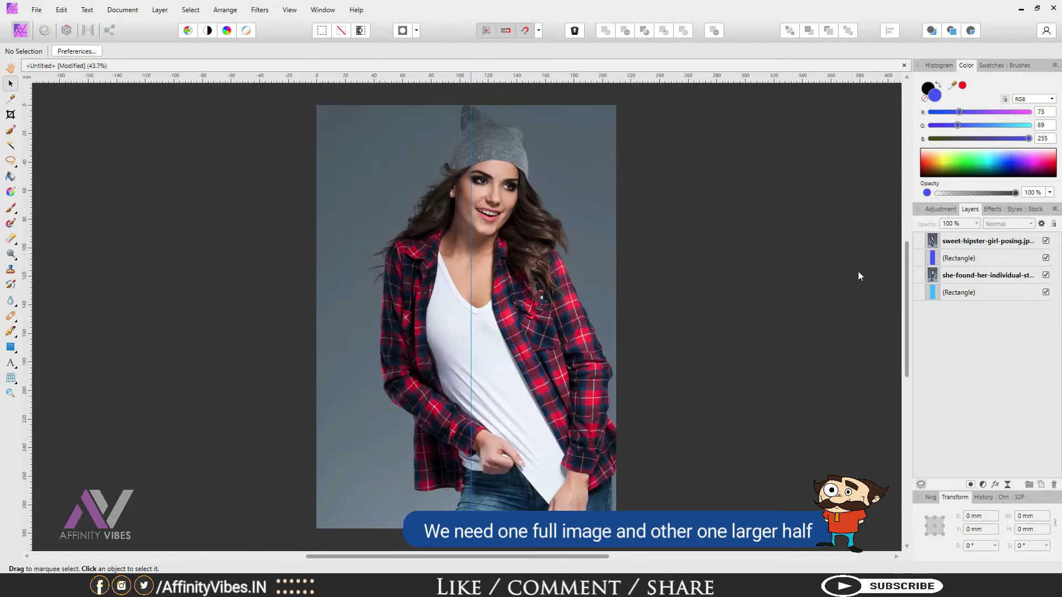
pyautogui.moveTo(932, 246); pyautogui.dragTo(953, 261)
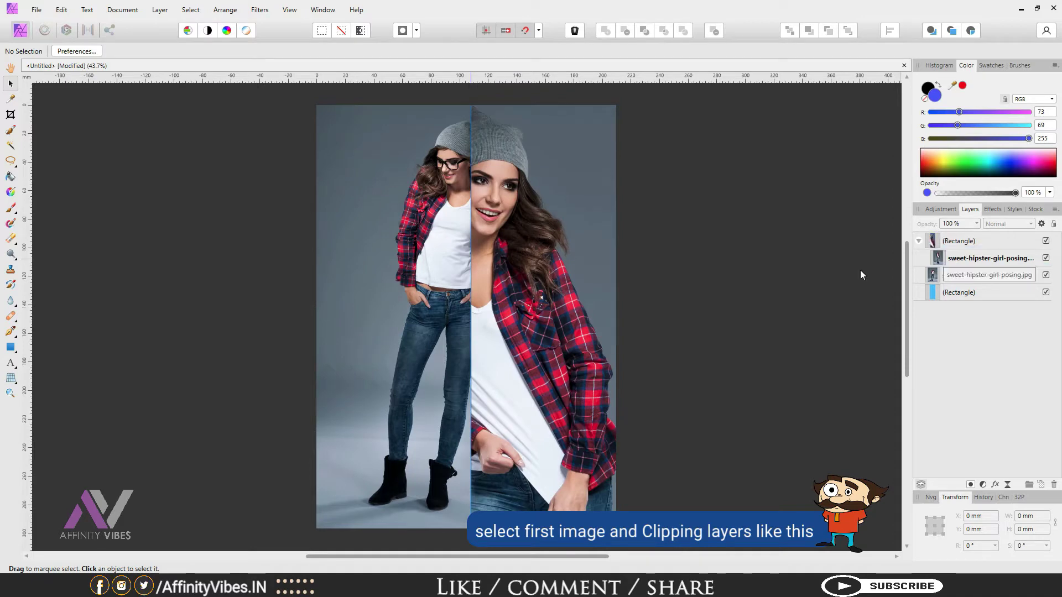
# - Enlarge the she-found-her-individual-style photo from its corners to about 223.7 × 335.6 mm
pyautogui.click(948, 276)
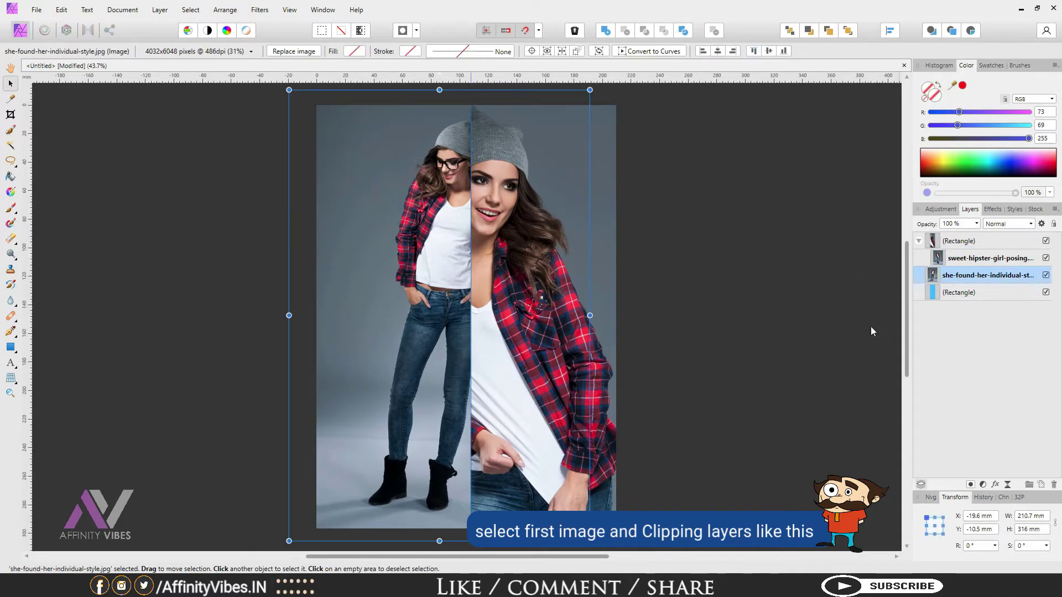
pyautogui.hotkey('ctrl', '-')
pyautogui.hotkey('ctrl', '-')
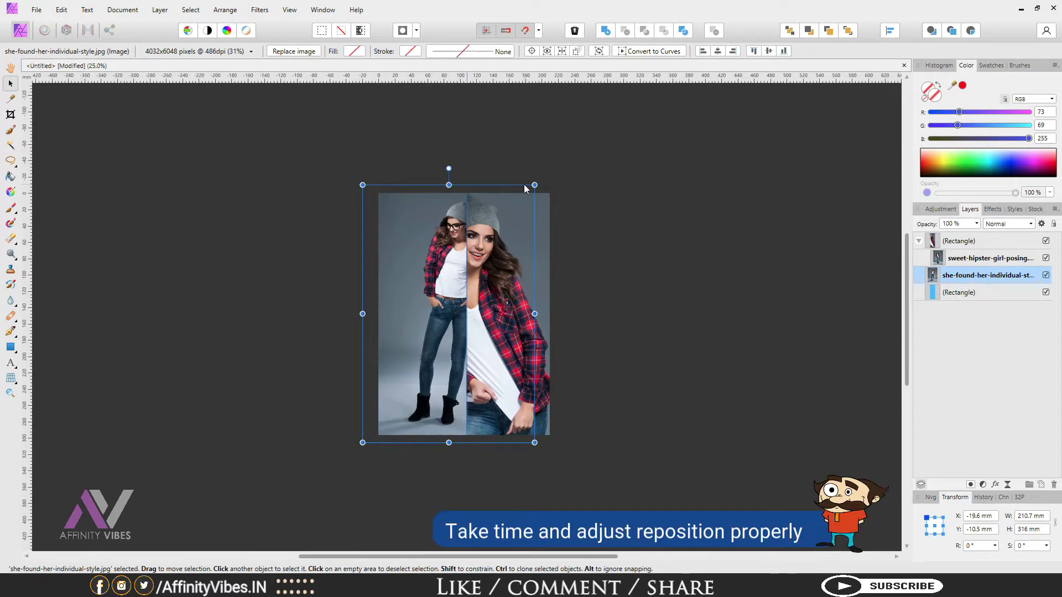
pyautogui.moveTo(534, 185); pyautogui.dragTo(540, 177)
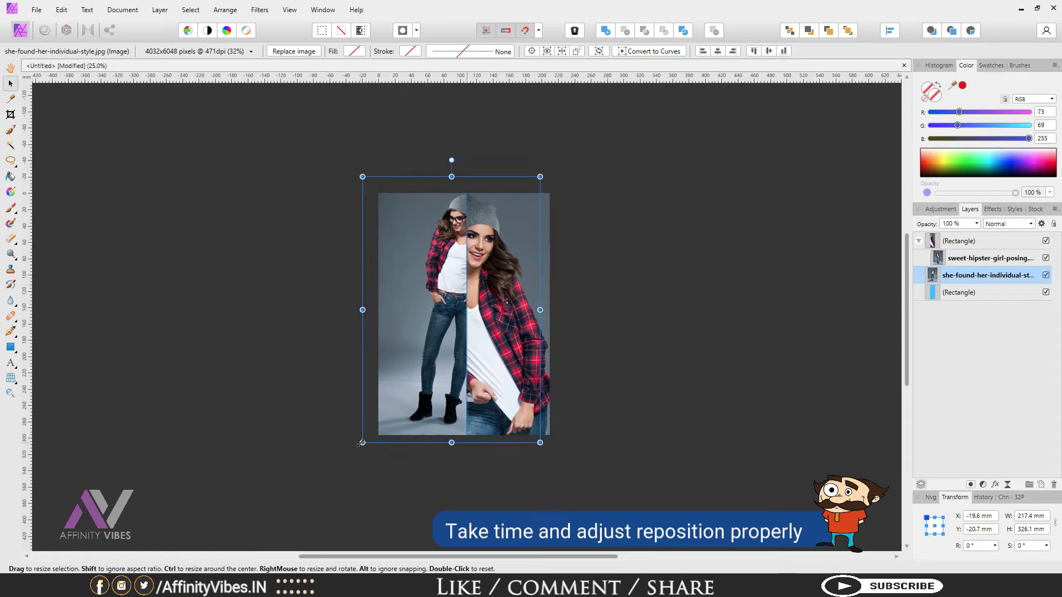
pyautogui.moveTo(361, 443); pyautogui.dragTo(351, 447)
pyautogui.click(654, 323)
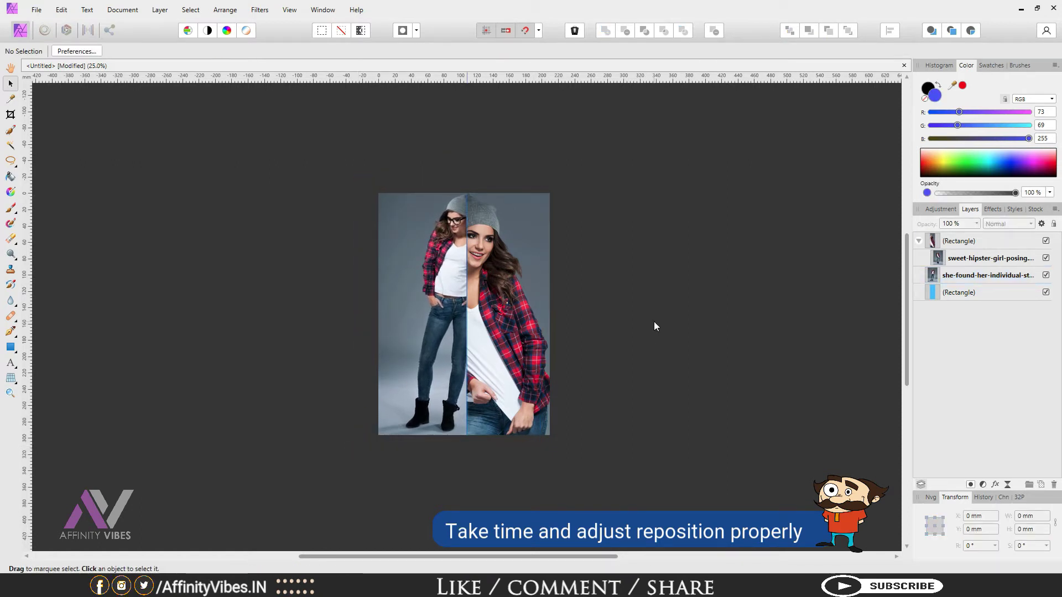
# - Nudge the clipped sweet-hipster-girl-posing photo left and up to about X -98.9 mm, Y -61.5 mm
pyautogui.hotkey('ctrl', '0')
pyautogui.hotkey('ctrl', '+')
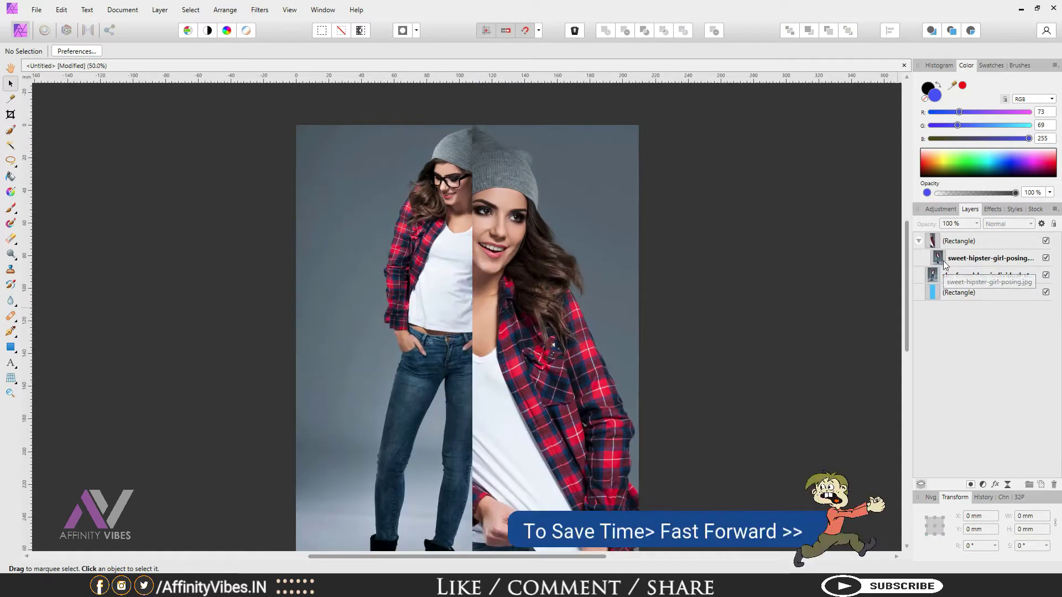
pyautogui.click(1036, 259)
pyautogui.press('Up')
pyautogui.press('Up')
pyautogui.press('Up')
pyautogui.press('Up')
pyautogui.press('Up')
pyautogui.press('Up')
pyautogui.press('Up')
pyautogui.press('Up')
pyautogui.press('Up')
pyautogui.press('Up')
pyautogui.press('Up')
pyautogui.press('Up')
pyautogui.press('Up')
pyautogui.press('Up')
pyautogui.press('Up')
pyautogui.press('Left')
pyautogui.press('Left')
pyautogui.press('Left')
pyautogui.press('Left')
pyautogui.press('Left')
pyautogui.press('Left')
pyautogui.press('Left')
pyautogui.press('Left')
pyautogui.press('Left')
pyautogui.press('Left')
pyautogui.press('Left')
pyautogui.press('Left')
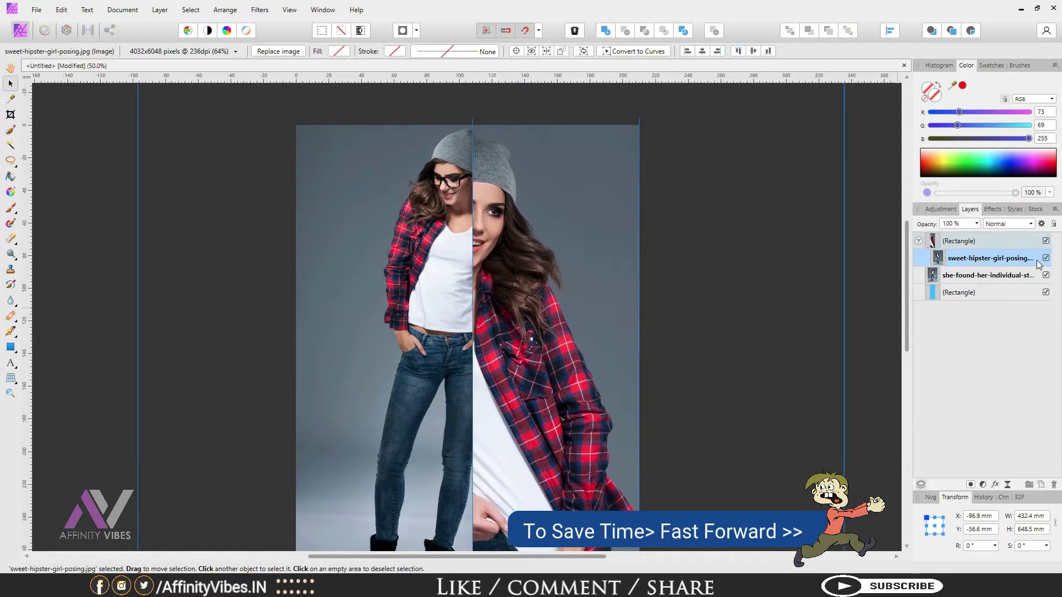
pyautogui.press('Up')
pyautogui.press('Up')
pyautogui.press('Up')
pyautogui.press('Up')
pyautogui.press('Up')
pyautogui.press('Up')
pyautogui.press('Up')
pyautogui.press('Up')
pyautogui.press('Up')
pyautogui.press('Up')
pyautogui.press('Up')
pyautogui.press('Up')
pyautogui.press('Up')
pyautogui.press('Up')
pyautogui.press('Up')
pyautogui.hotkey('ctrl', '1')
pyautogui.scroll(3, 905, 231)
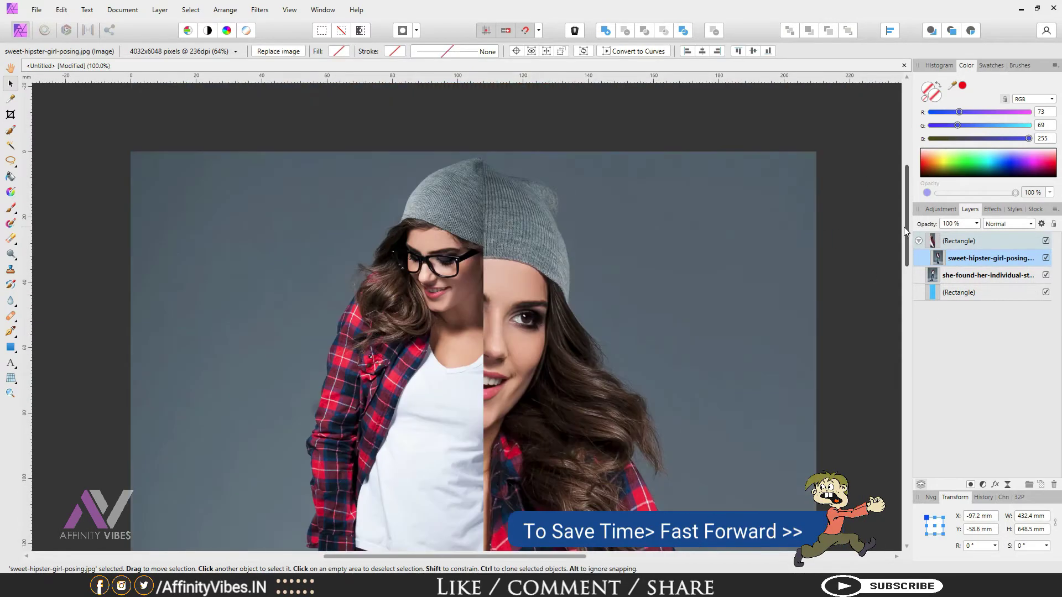
pyautogui.press('Left')
pyautogui.press('Left')
pyautogui.press('Left')
pyautogui.press('Left')
pyautogui.press('Left')
pyautogui.press('Up')
pyautogui.press('Up')
pyautogui.press('Up')
pyautogui.press('Left')
pyautogui.press('Left')
pyautogui.press('Left')
pyautogui.press('Left')
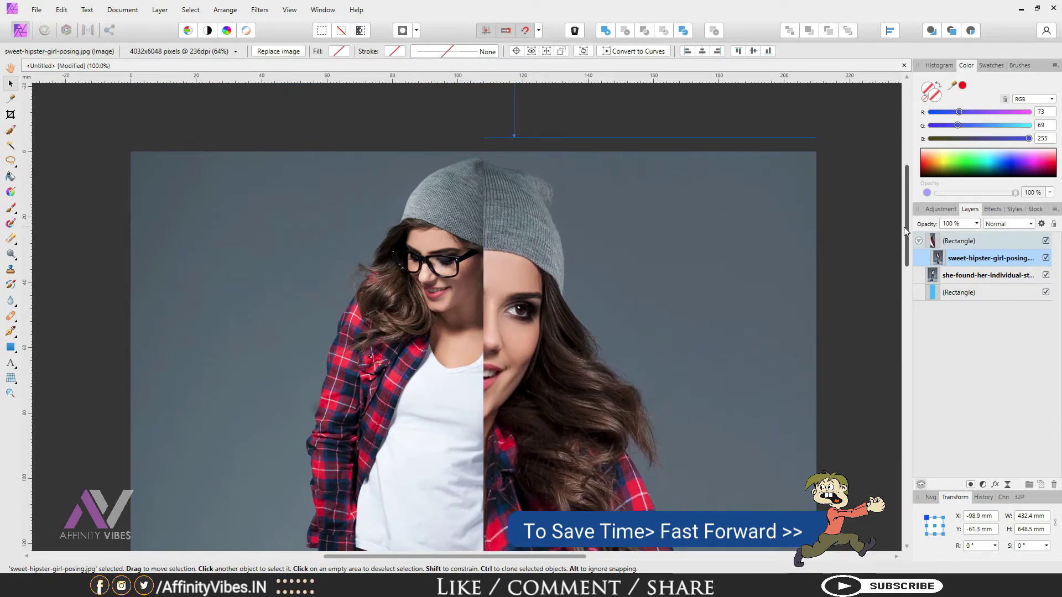
# - Nudge the she-found-her-individual-style photo right to about X -18.5 mm so the two hats line up at the split
pyautogui.click(1013, 281)
pyautogui.press('Right')
pyautogui.press('Right')
pyautogui.press('Right')
pyautogui.press('Right')
pyautogui.press('Right')
pyautogui.press('Right')
pyautogui.press('Right')
pyautogui.press('Right')
pyautogui.press('Right')
pyautogui.press('Right')
pyautogui.press('Right')
pyautogui.press('Right')
pyautogui.press('Right')
pyautogui.press('Right')
pyautogui.press('Right')
pyautogui.press('Right')
pyautogui.press('Right')
pyautogui.press('Right')
pyautogui.press('Right')
pyautogui.press('Right')
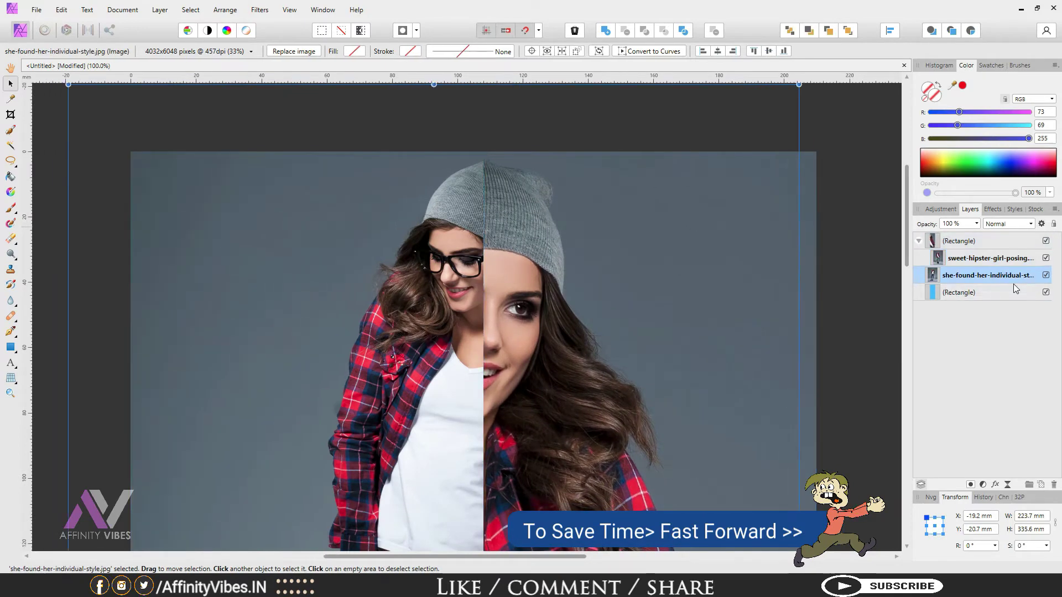
pyautogui.press('Right')
pyautogui.press('Right')
pyautogui.press('Right')
pyautogui.hotkey('ctrl', '0')
pyautogui.click(728, 245)
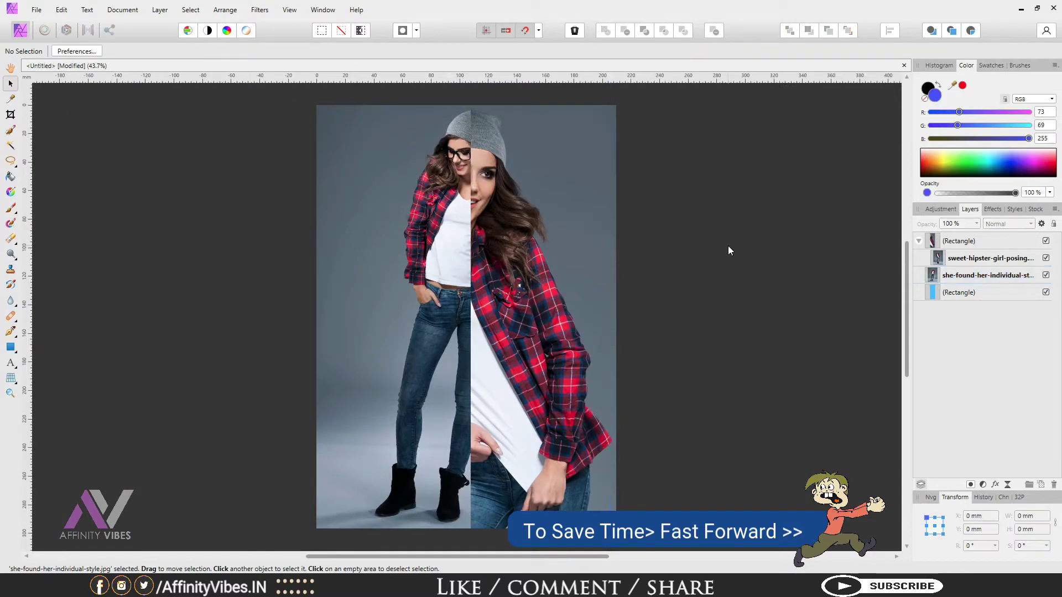
# - Enlarge the clipped sweet-hipster-girl-posing photo to about 486 × 729 mm and reposition it to about X -120.9 mm, Y -63.8 mm
pyautogui.click(990, 258)
pyautogui.hotkey('ctrl', '-')
pyautogui.hotkey('ctrl', '-')
pyautogui.hotkey('ctrl', '-')
pyautogui.hotkey('ctrl', '-')
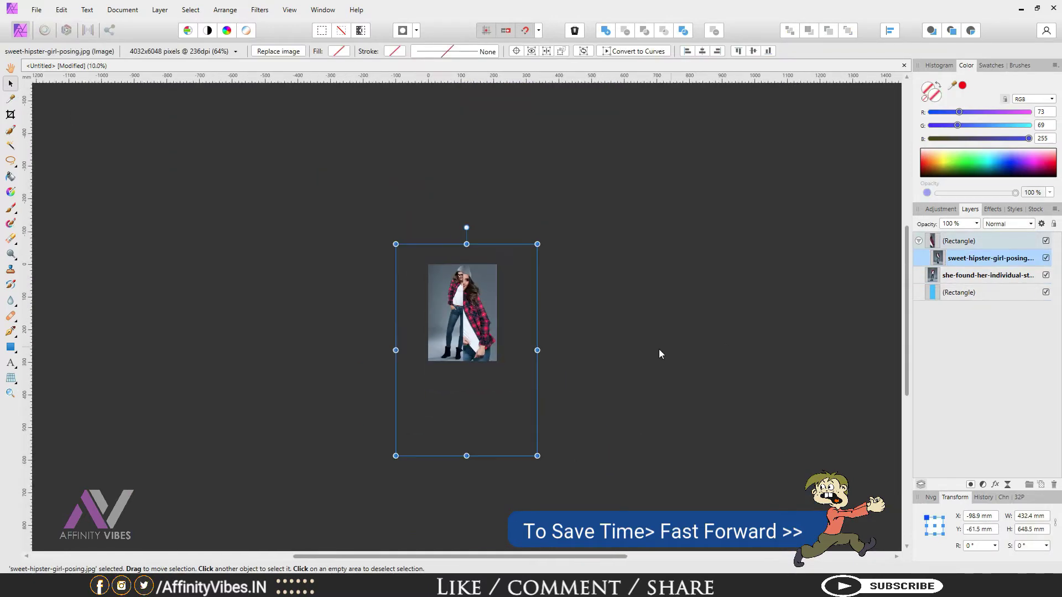
pyautogui.moveTo(537, 456); pyautogui.dragTo(556, 486)
pyautogui.hotkey('ctrl', '0')
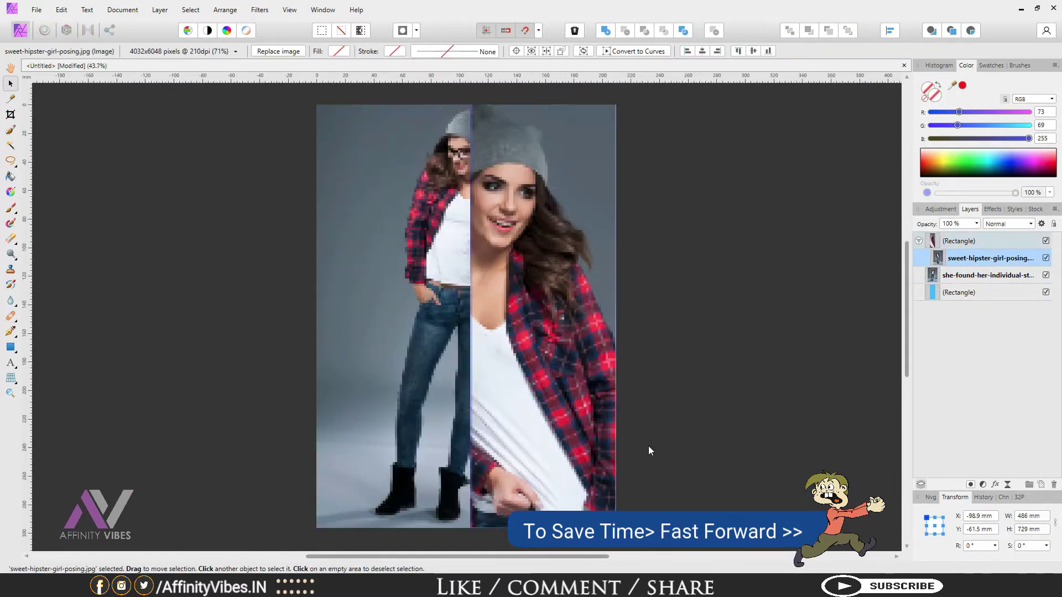
pyautogui.press('Left')
pyautogui.press('Left')
pyautogui.press('Left')
pyautogui.click(87, 264)
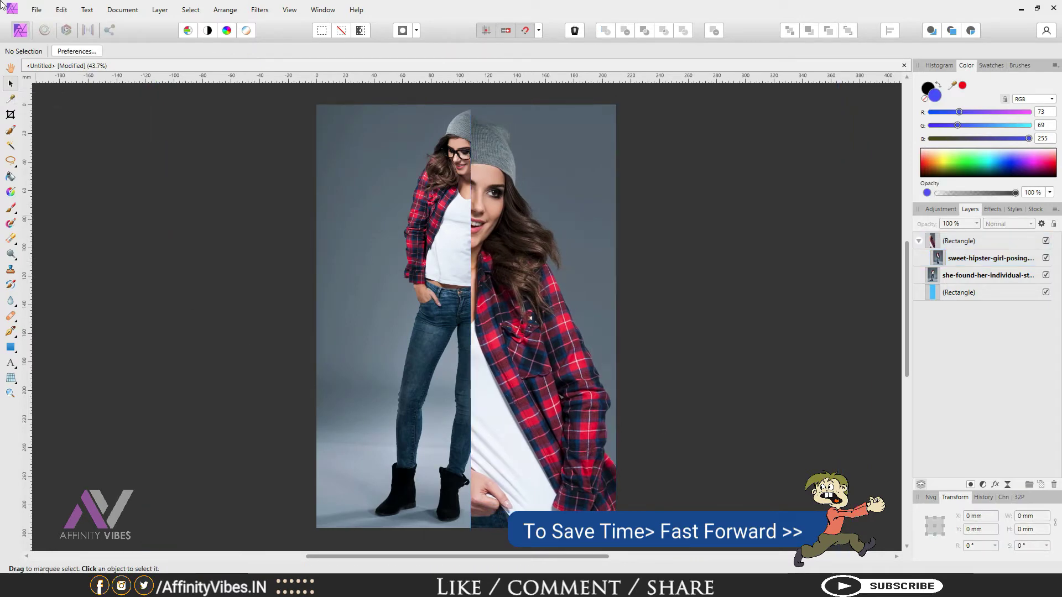
pyautogui.click(958, 262)
pyautogui.press('Up')
pyautogui.press('Up')
pyautogui.press('Up')
pyautogui.click(76, 194)
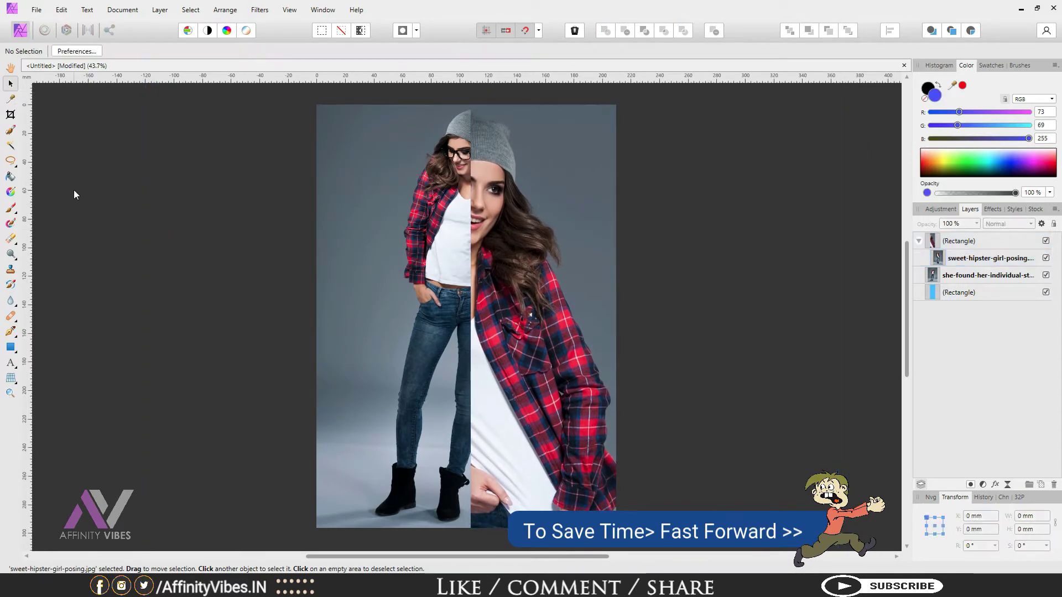
# - Enlarge the clipped close-up photo to about 500.5 × 750.8 mm and shift it left to about X -127.7 mm
pyautogui.hotkey('ctrl', '-')
pyautogui.hotkey('ctrl', '-')
pyautogui.hotkey('ctrl', '-')
pyautogui.click(938, 259)
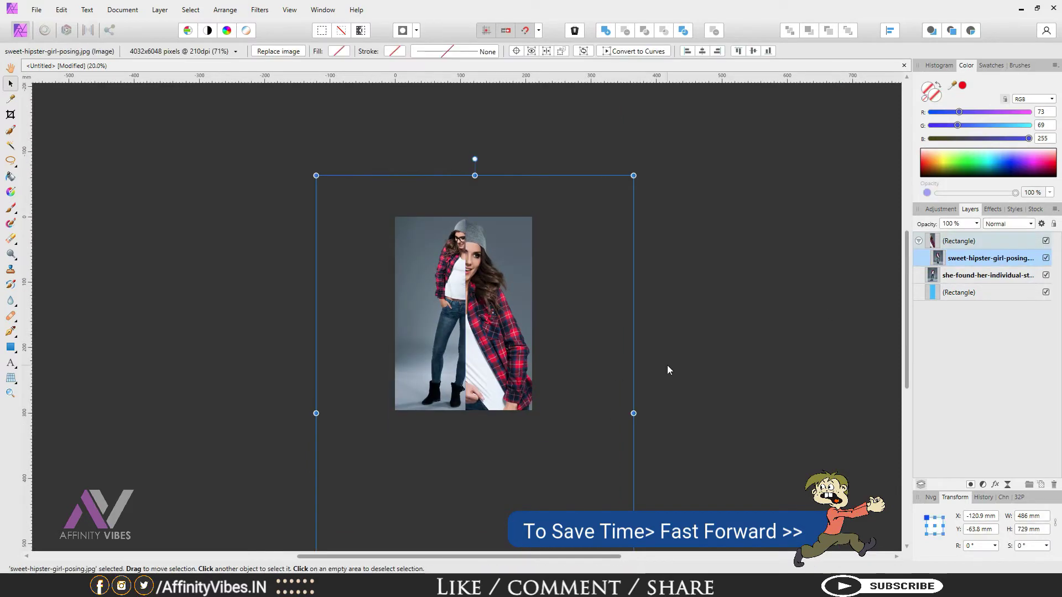
pyautogui.hotkey('ctrl', '-')
pyautogui.hotkey('ctrl', '-')
pyautogui.moveTo(525, 440); pyautogui.dragTo(528, 443)
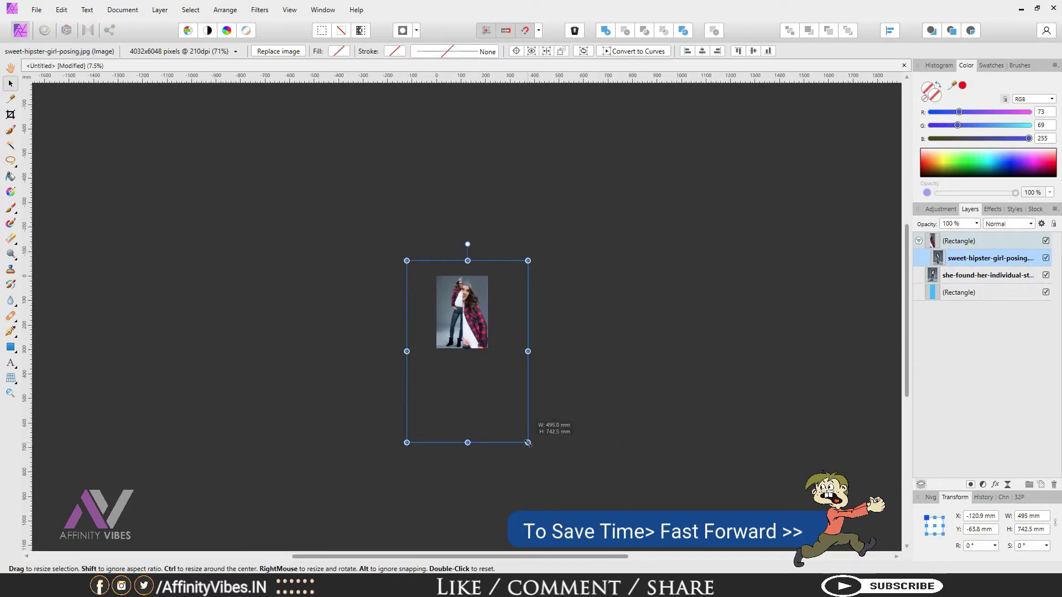
pyautogui.hotkey('ctrl', '+')
pyautogui.hotkey('ctrl', '+')
pyautogui.hotkey('ctrl', '+')
pyautogui.hotkey('ctrl', '+')
pyautogui.hotkey('ctrl', '+')
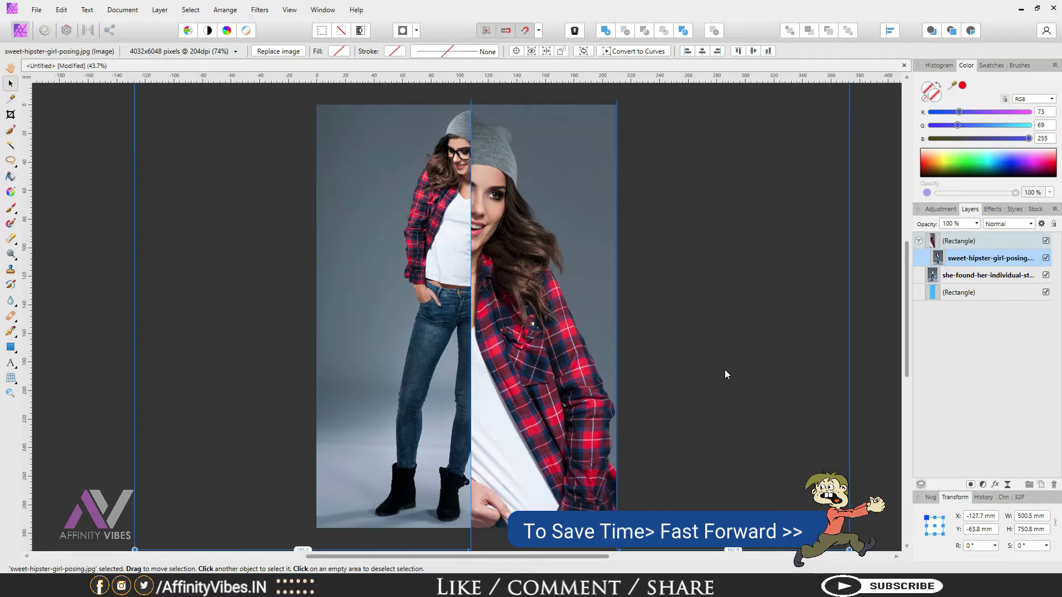
# - Nudge the clipped close-up photo to about X -129.4 mm, Y -68.1 mm to match the face halves
pyautogui.press('Up')
pyautogui.press('Up')
pyautogui.press('Up')
pyautogui.press('Up')
pyautogui.press('Up')
pyautogui.press('Up')
pyautogui.press('Up')
pyautogui.press('Up')
pyautogui.press('Up')
pyautogui.press('Up')
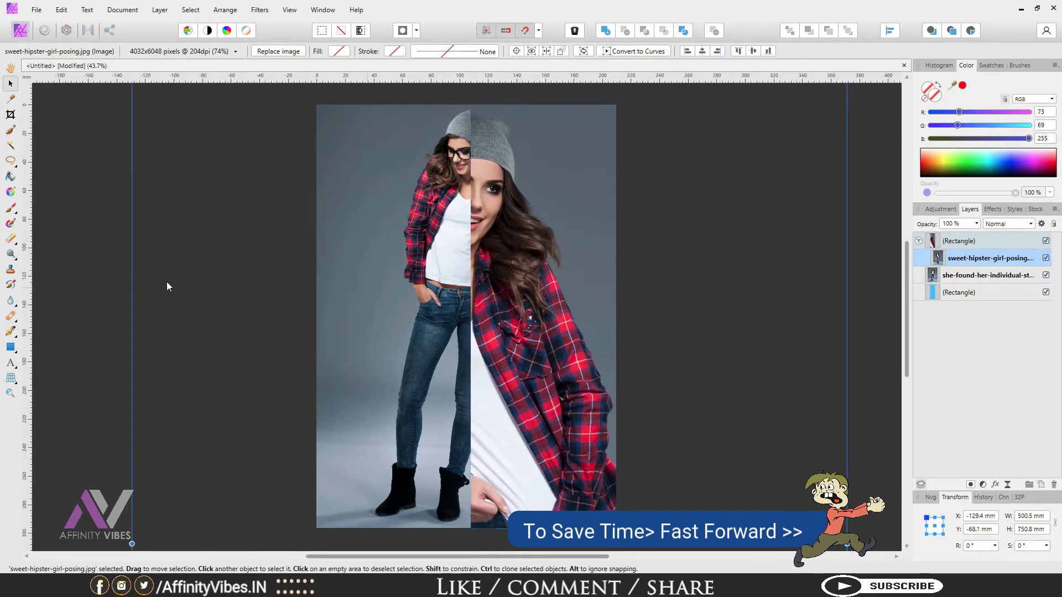
pyautogui.click(167, 286)
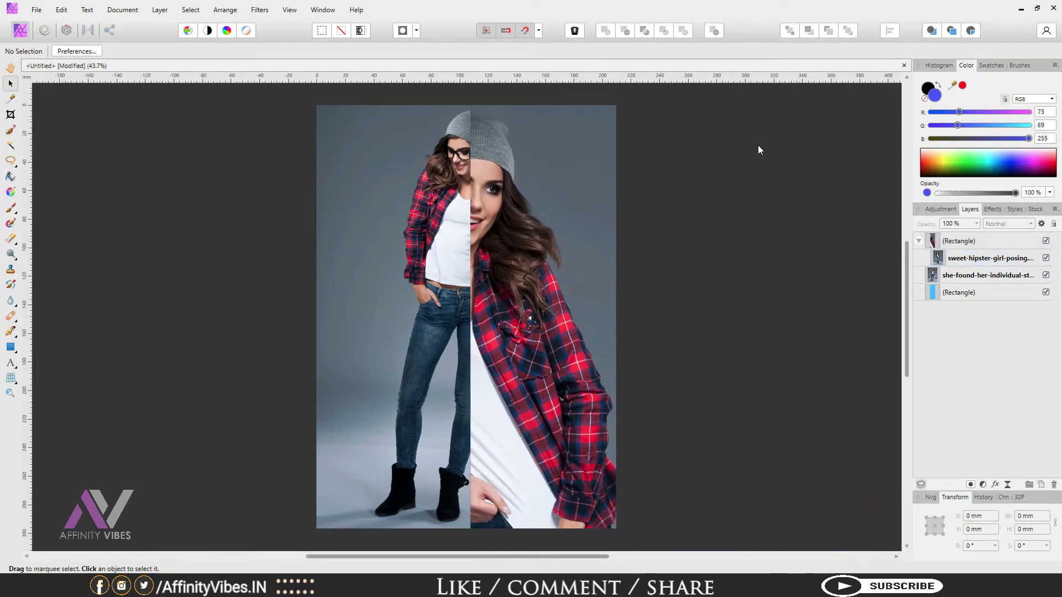
# - Group both rectangles and the full-length photo into one group
pyautogui.click(919, 242)
pyautogui.click(952, 242)
pyautogui.keyDown('shift'); pyautogui.click(953, 275); pyautogui.keyUp('shift')
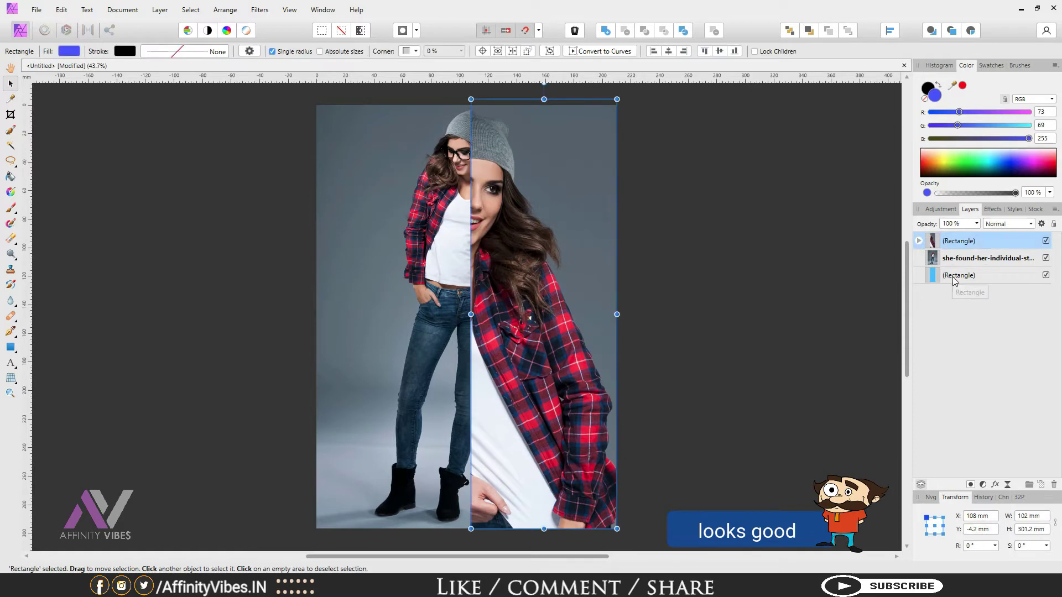
pyautogui.hotkey('ctrl', 'g')
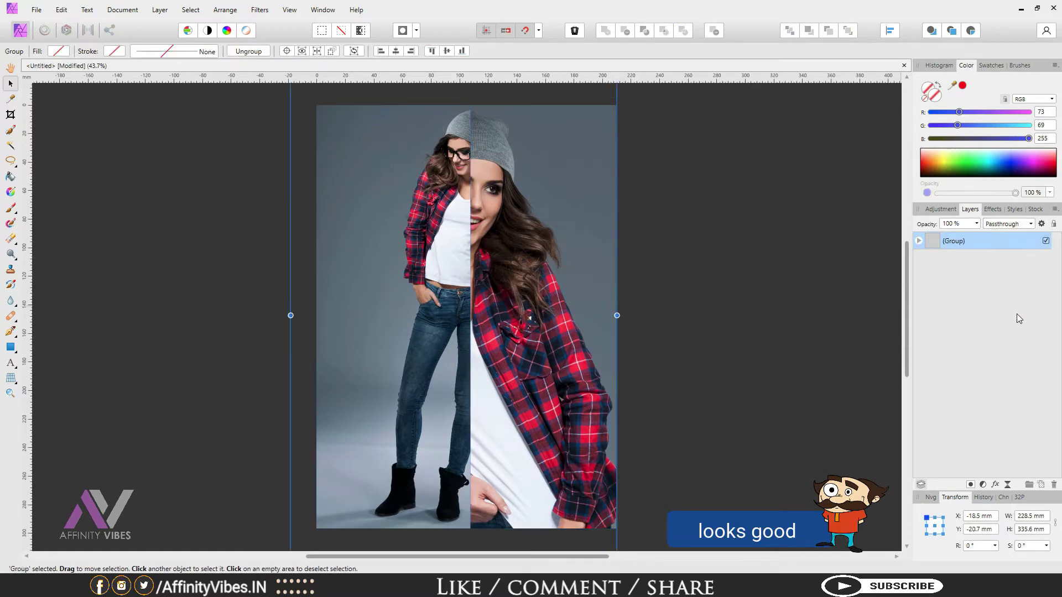
# - Rename the new group as Flyer
pyautogui.doubleClick(951, 241)
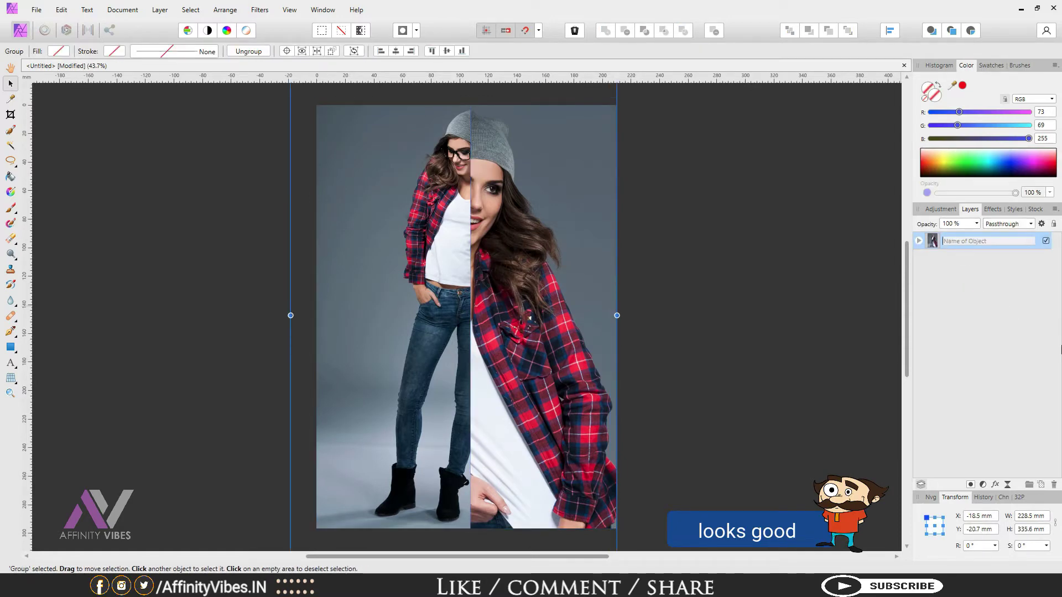
pyautogui.write('F')
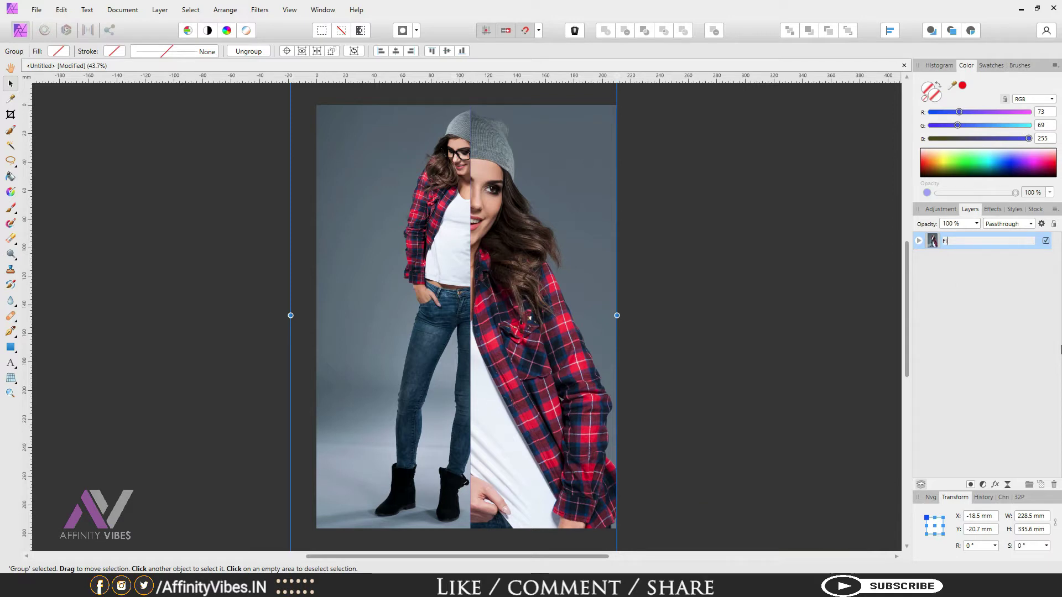
pyautogui.write('lyer')
pyautogui.press('Return')
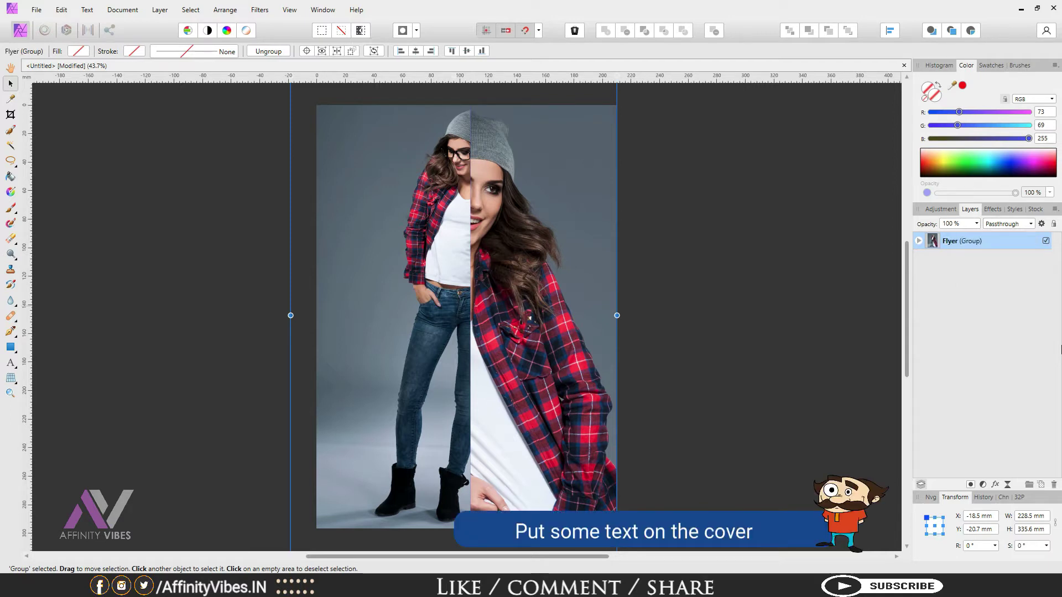
pyautogui.click(773, 288)
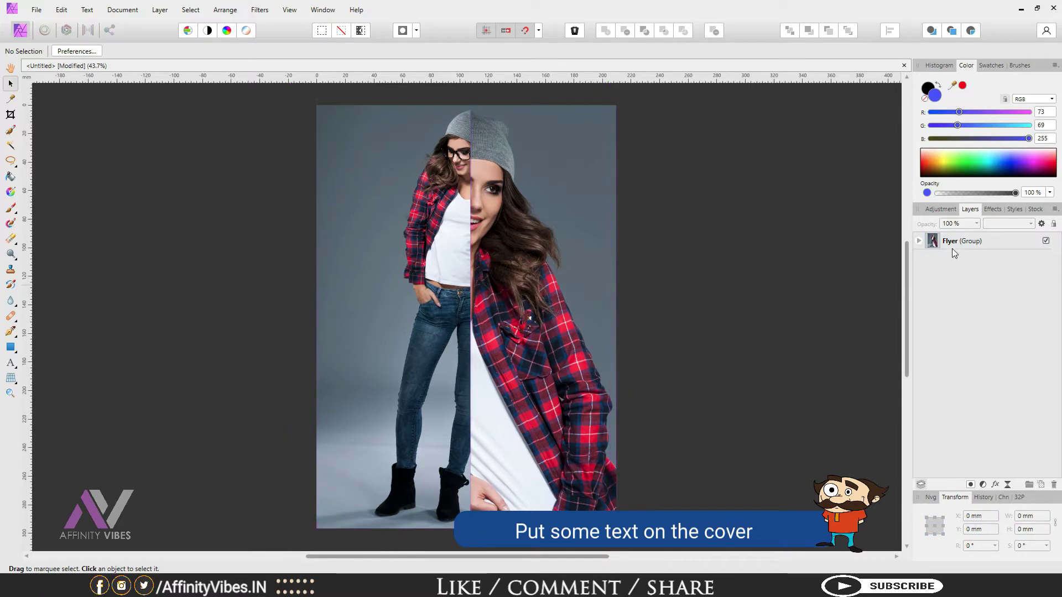
# - Add white Century Gothic art text reading "Affinity Vibes" beside the full-length woman's waist
pyautogui.click(14, 364)
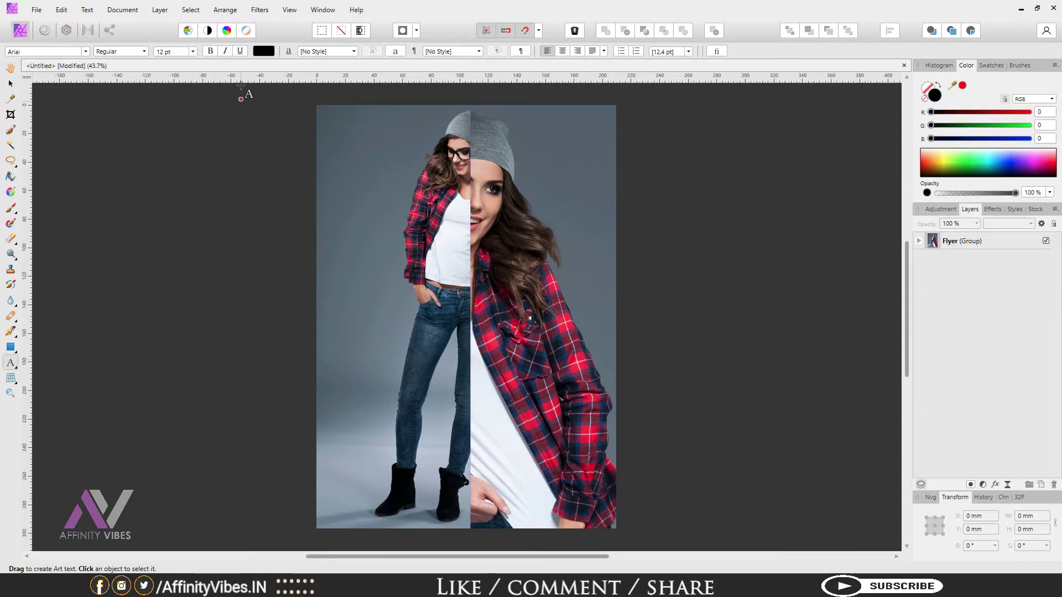
pyautogui.click(264, 51)
pyautogui.click(230, 147)
pyautogui.click(72, 52)
pyautogui.scroll(-3, 209, 132)
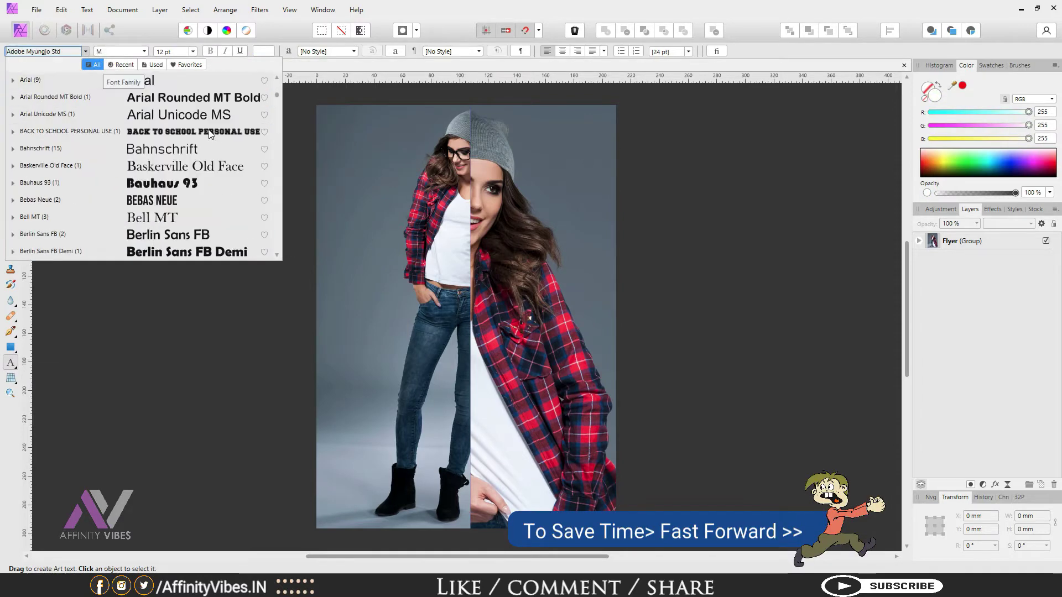
pyautogui.scroll(-9, 208, 133)
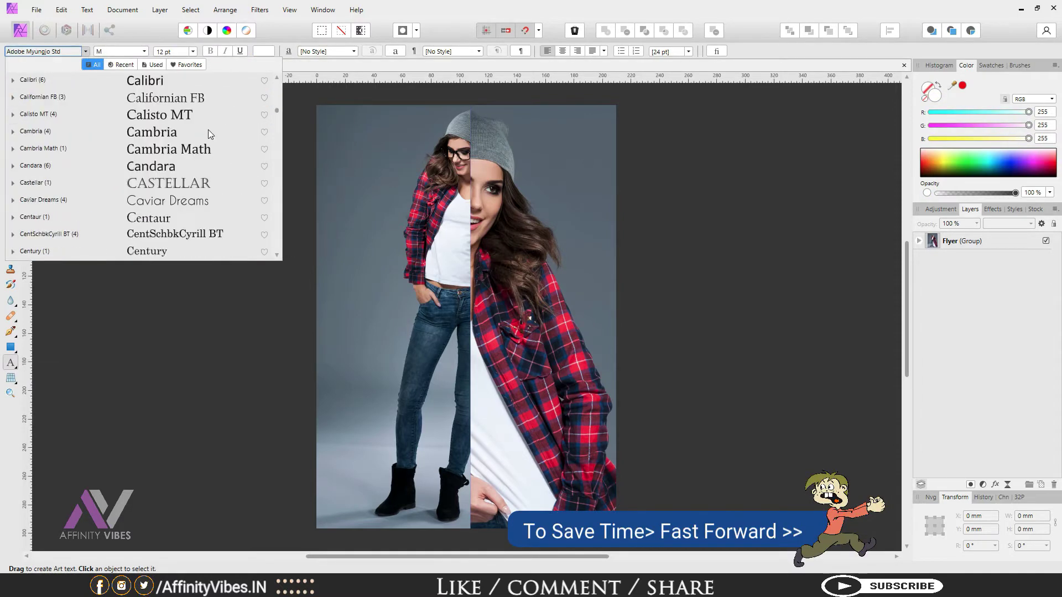
pyautogui.scroll(-3, 208, 133)
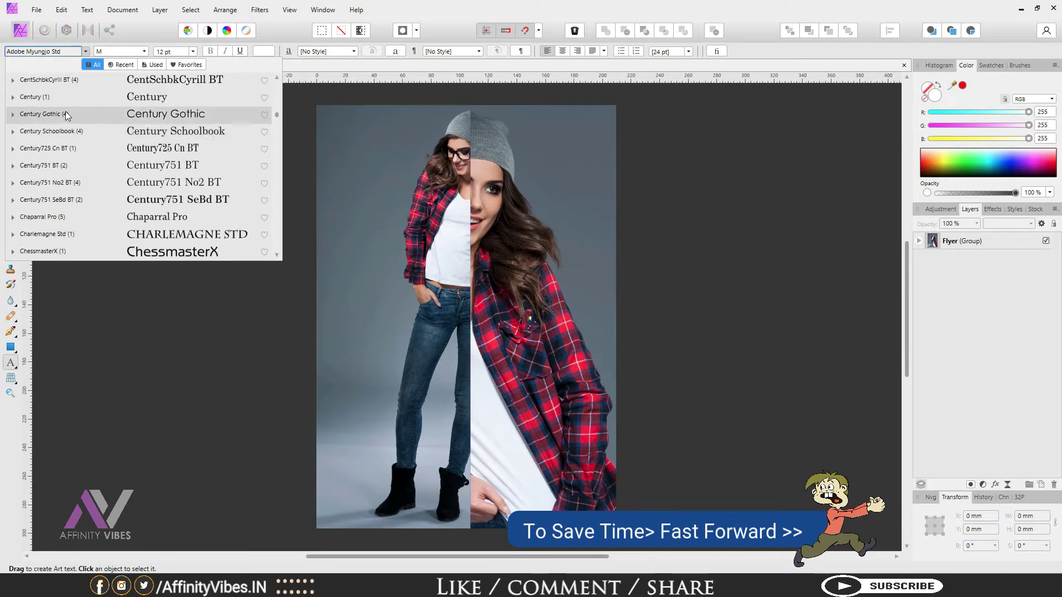
pyautogui.click(67, 115)
pyautogui.click(360, 291)
pyautogui.write('Affinity Vibes')
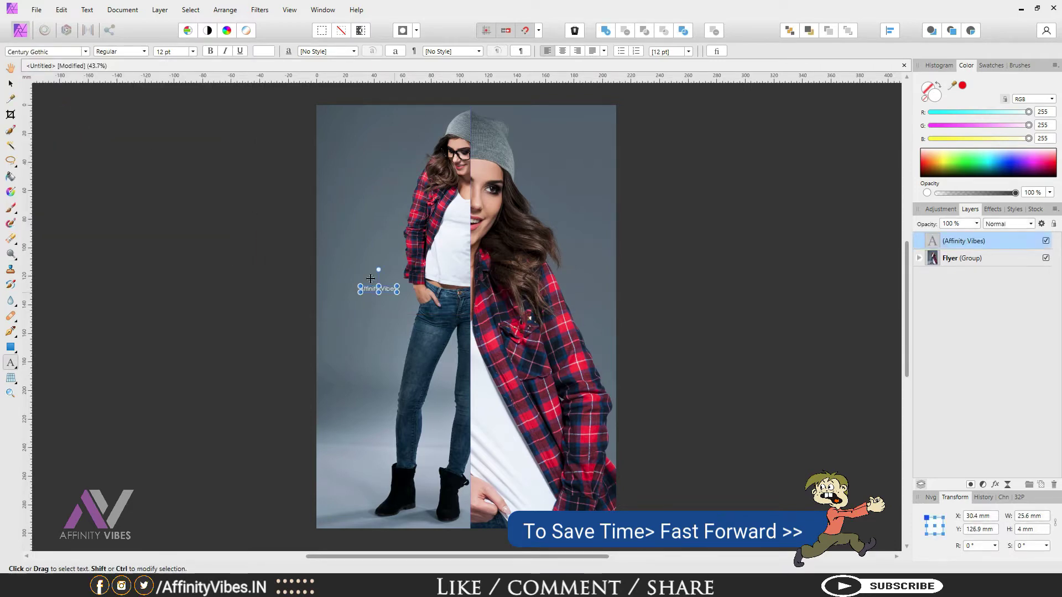
# - Enlarge the "Affinity Vibes" text to about 143 mm wide, spanning both photo halves
pyautogui.click(194, 52)
pyautogui.click(170, 208)
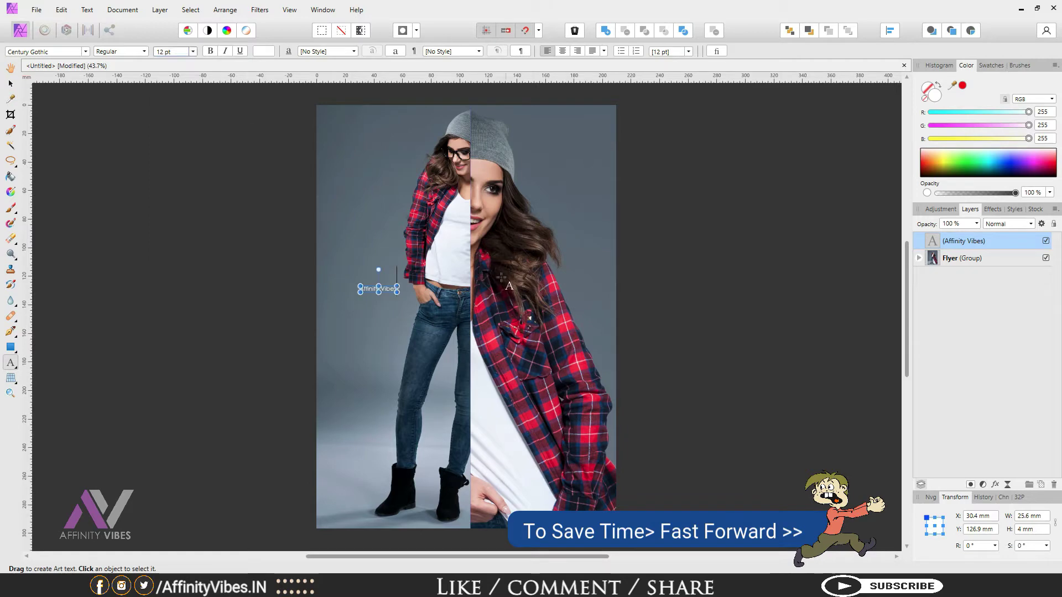
pyautogui.moveTo(397, 293); pyautogui.dragTo(570, 331)
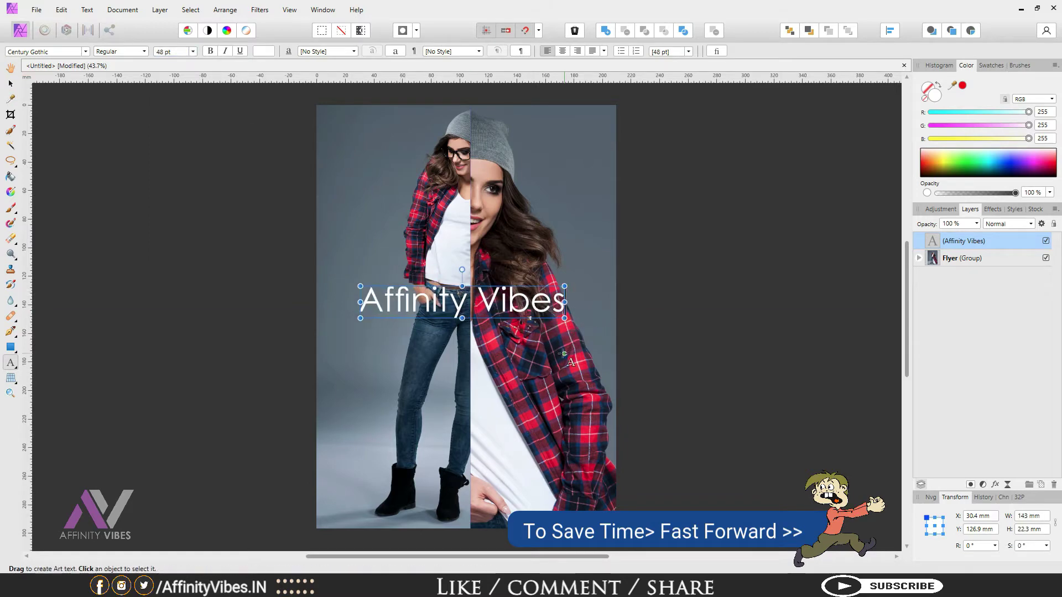
# - Set the whole "Affinity Vibes" text to All Caps in the typography settings
pyautogui.hotkey('ctrl', 'a')
pyautogui.click(716, 51)
pyautogui.moveTo(544, 146); pyautogui.dragTo(698, 110)
pyautogui.click(625, 257)
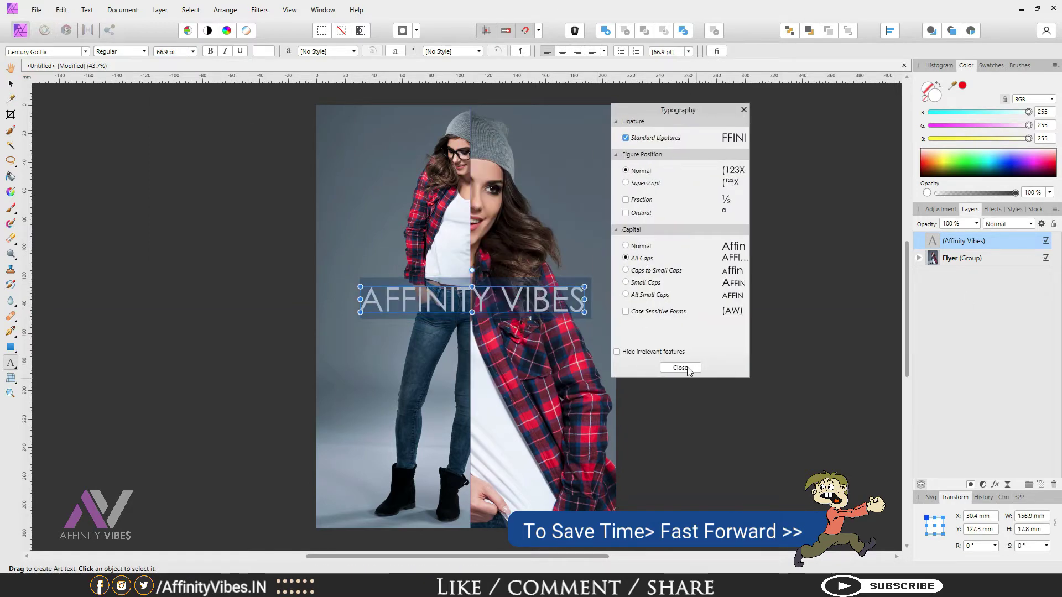
pyautogui.click(684, 368)
pyautogui.click(11, 83)
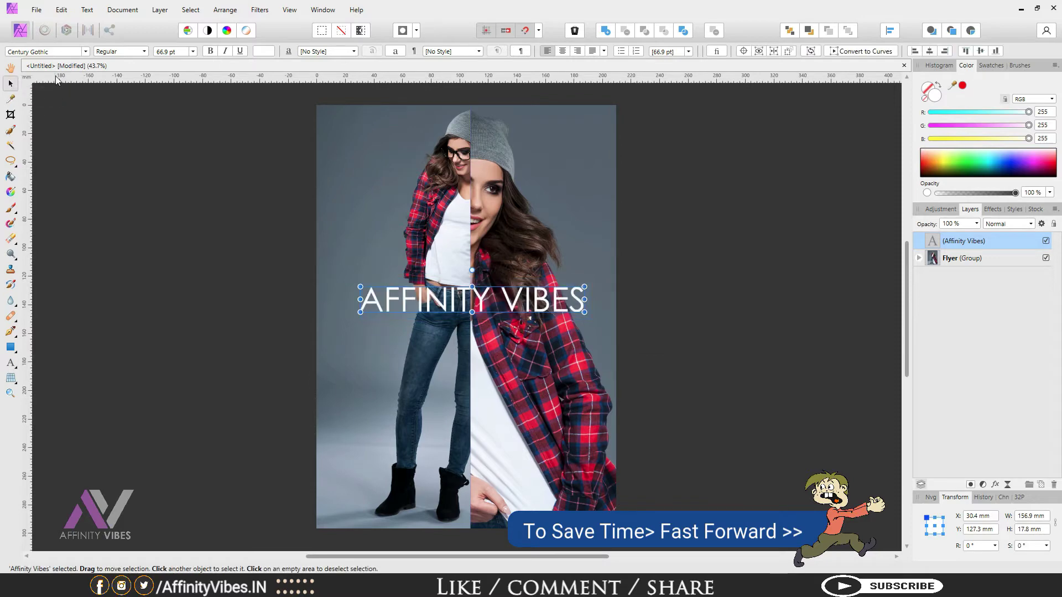
# - Move the "Affinity Vibes" title straight down until it sits across the full-length woman's hips
pyautogui.press('Down')
pyautogui.press('Down')
pyautogui.press('Down')
pyautogui.press('Down')
pyautogui.press('Down')
pyautogui.press('Down')
pyautogui.press('Down')
pyautogui.press('Down')
pyautogui.press('Up')
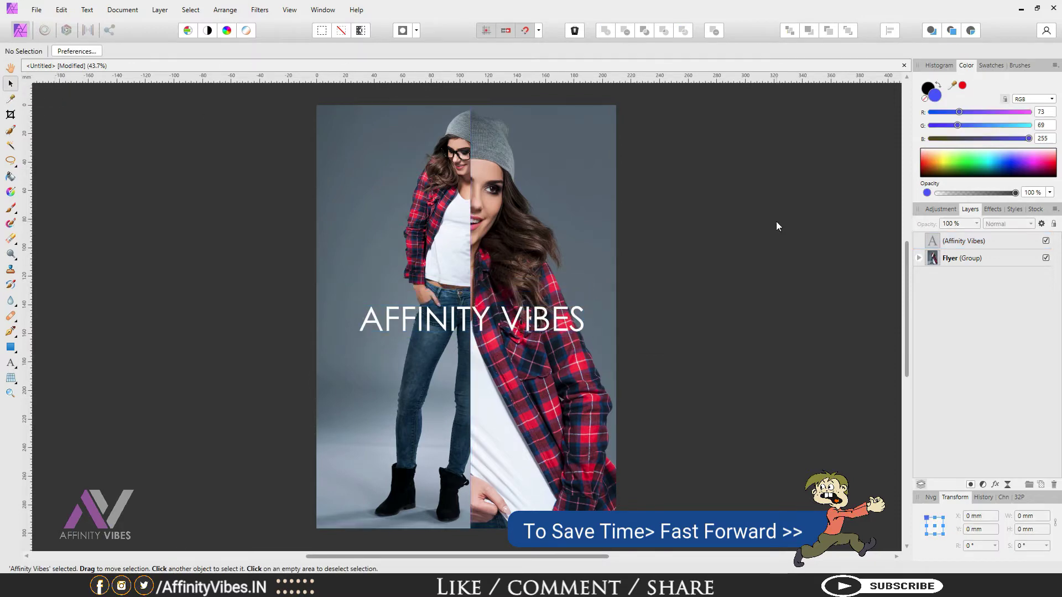
# - Set the "Affinity Vibes" title to Bold at 48 pt
pyautogui.click(132, 51)
pyautogui.click(134, 85)
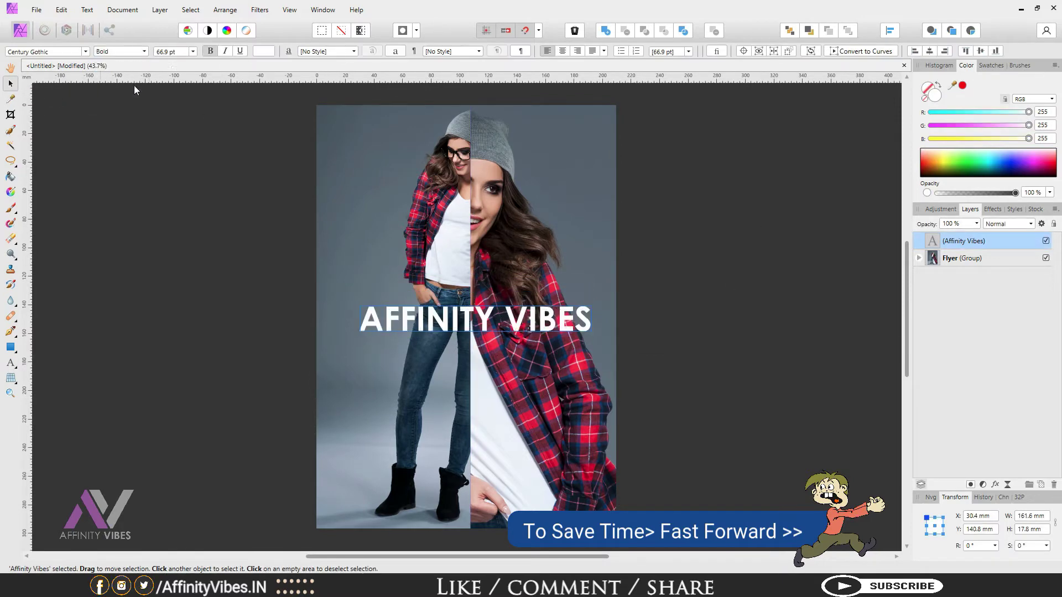
pyautogui.click(193, 51)
pyautogui.click(169, 228)
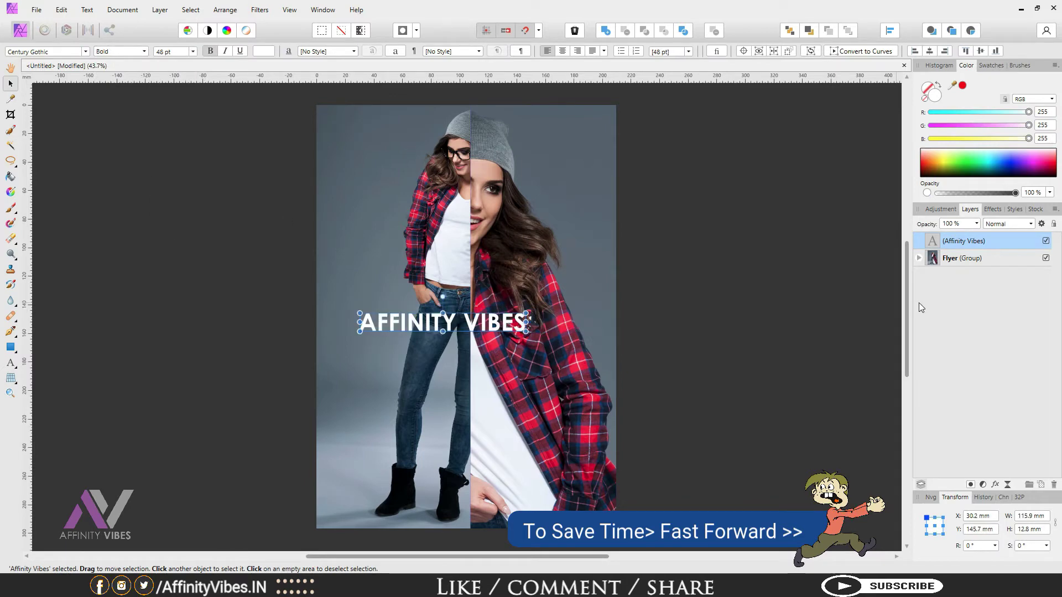
# - Shift the "Affinity Vibes" title sideways so it is centred across the page, then deselect it
pyautogui.press('Right')
pyautogui.press('Right')
pyautogui.press('Right')
pyautogui.press('Right')
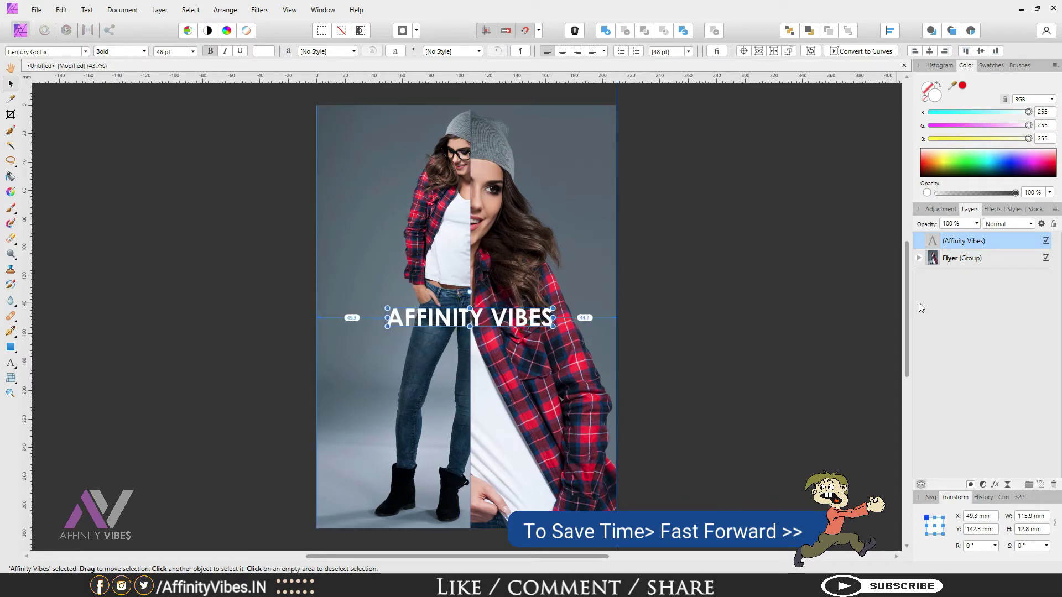
pyautogui.click(768, 248)
# - Add art text reading "Elegant Fashion Flyer" below the title and set it to Century Gothic Regular at 30 pt
pyautogui.click(10, 363)
pyautogui.click(372, 374)
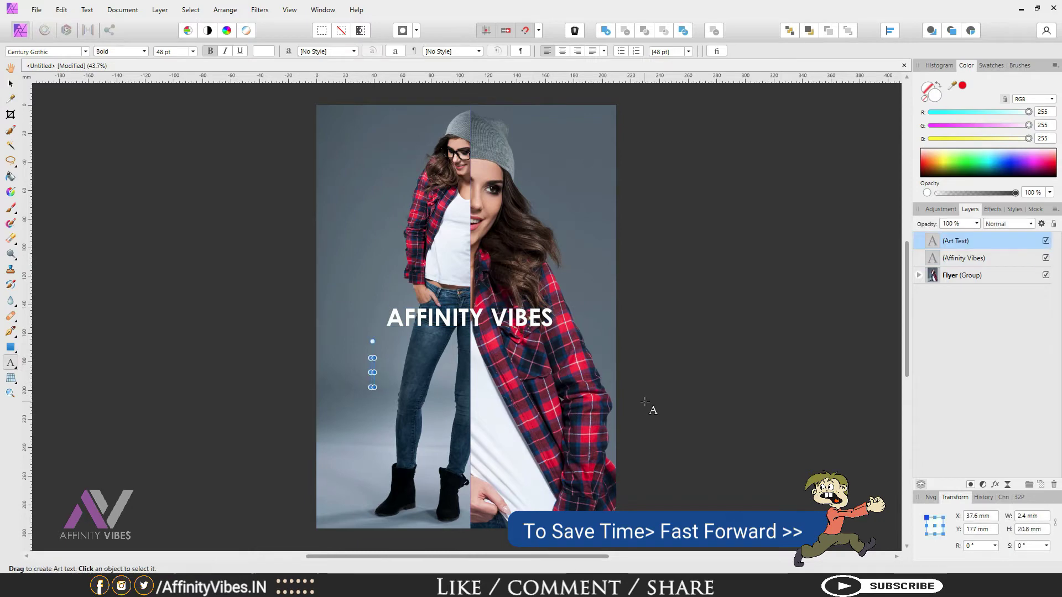
pyautogui.write('Elegant Fashion Flyer')
pyautogui.hotkey('ctrl', 'a')
pyautogui.click(120, 51)
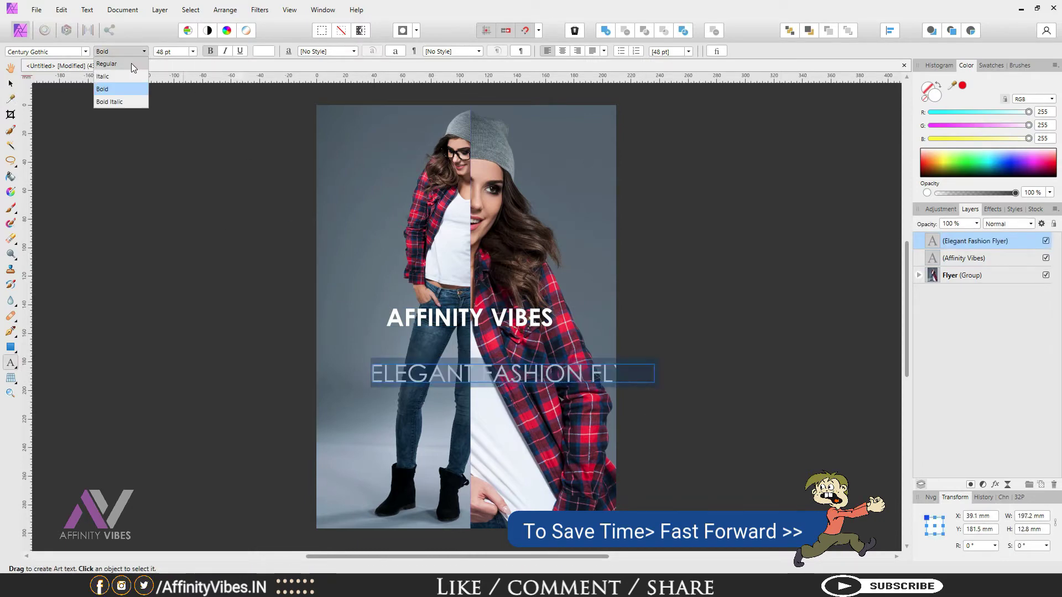
pyautogui.click(131, 63)
pyautogui.click(193, 52)
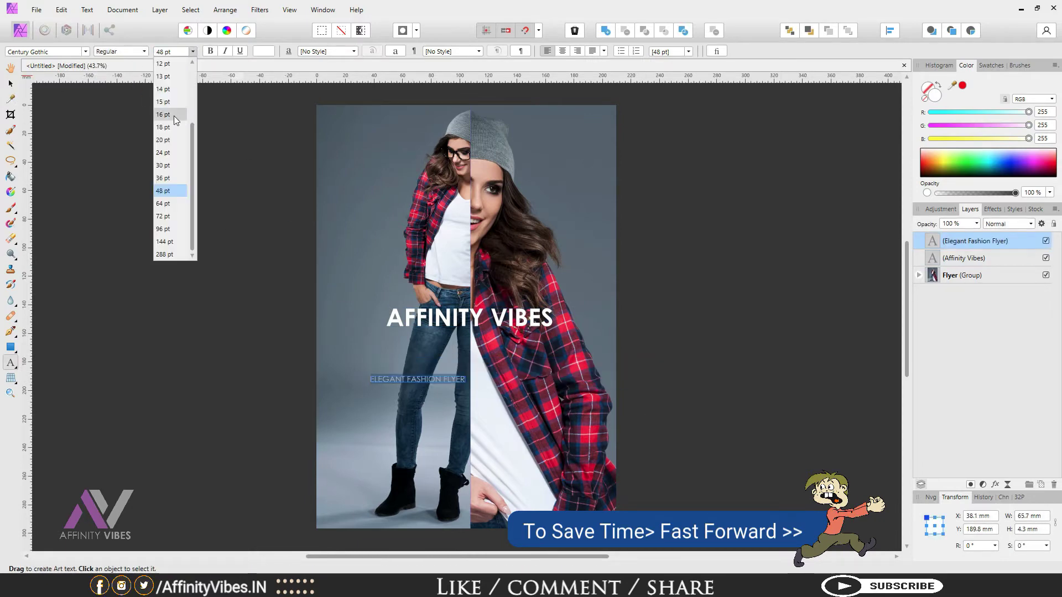
pyautogui.click(174, 163)
pyautogui.click(839, 352)
# - Centre the "Elegant Fashion Flyer" text horizontally and move it up to just beneath the "Affinity Vibes" title
pyautogui.click(10, 84)
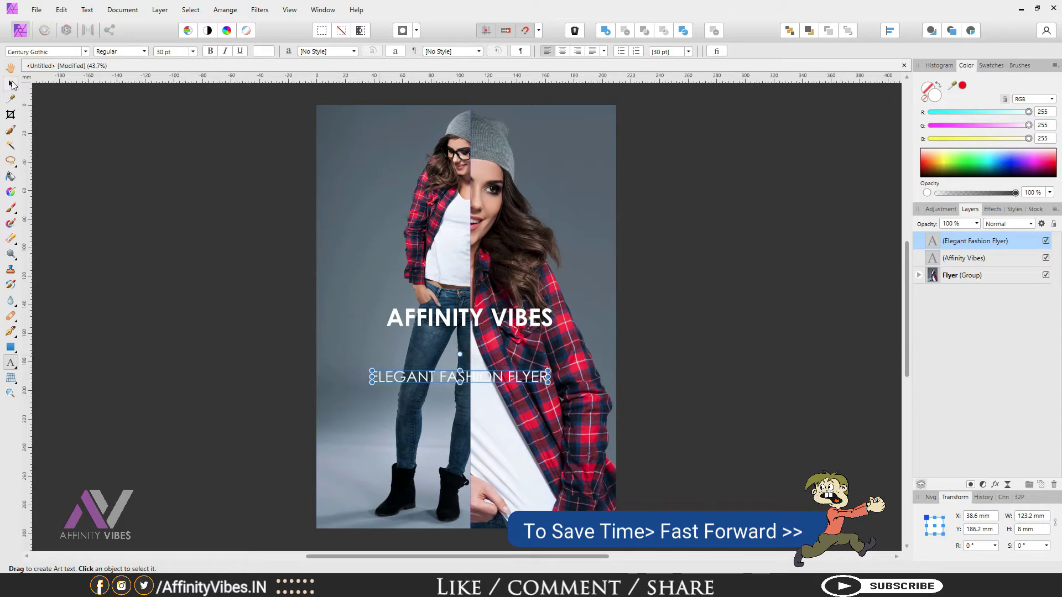
pyautogui.hotkey('shift', 'Right')
pyautogui.hotkey('shift', 'Right')
pyautogui.hotkey('shift', 'Right')
pyautogui.hotkey('shift', 'Right')
pyautogui.hotkey('ctrl', '1')
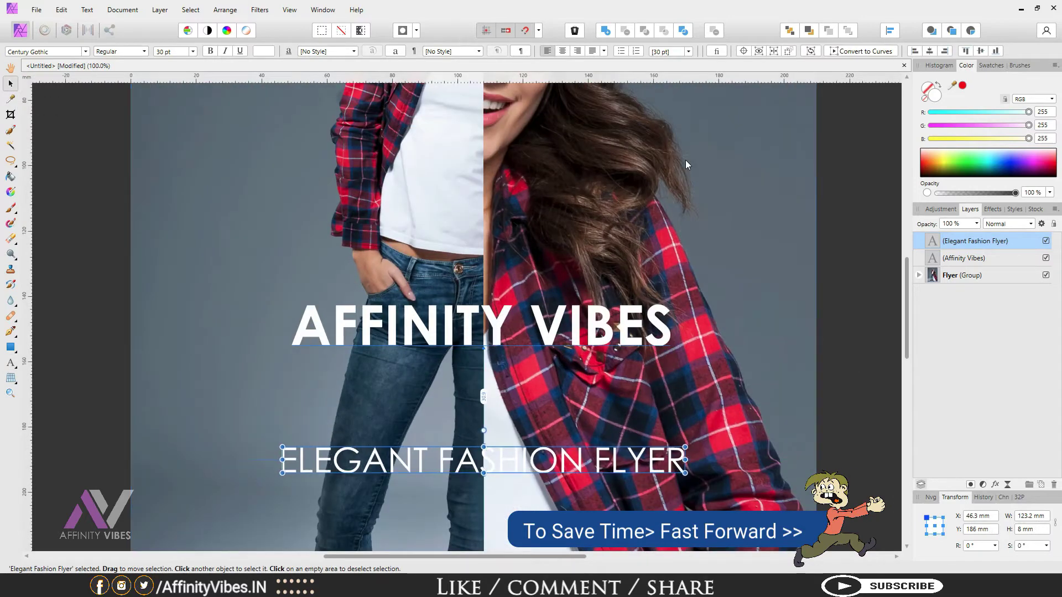
pyautogui.hotkey('shift', 'Up')
pyautogui.hotkey('shift', 'Up')
pyautogui.hotkey('shift', 'Up')
pyautogui.hotkey('shift', 'Up')
pyautogui.hotkey('shift', 'Up')
pyautogui.hotkey('shift', 'Up')
pyautogui.hotkey('shift', 'Up')
pyautogui.hotkey('shift', 'Up')
pyautogui.hotkey('shift', 'Up')
pyautogui.hotkey('shift', 'Up')
pyautogui.hotkey('shift', 'Up')
pyautogui.hotkey('shift', 'Up')
pyautogui.hotkey('shift', 'Up')
pyautogui.hotkey('shift', 'Up')
pyautogui.hotkey('shift', 'Up')
pyautogui.hotkey('shift', 'Up')
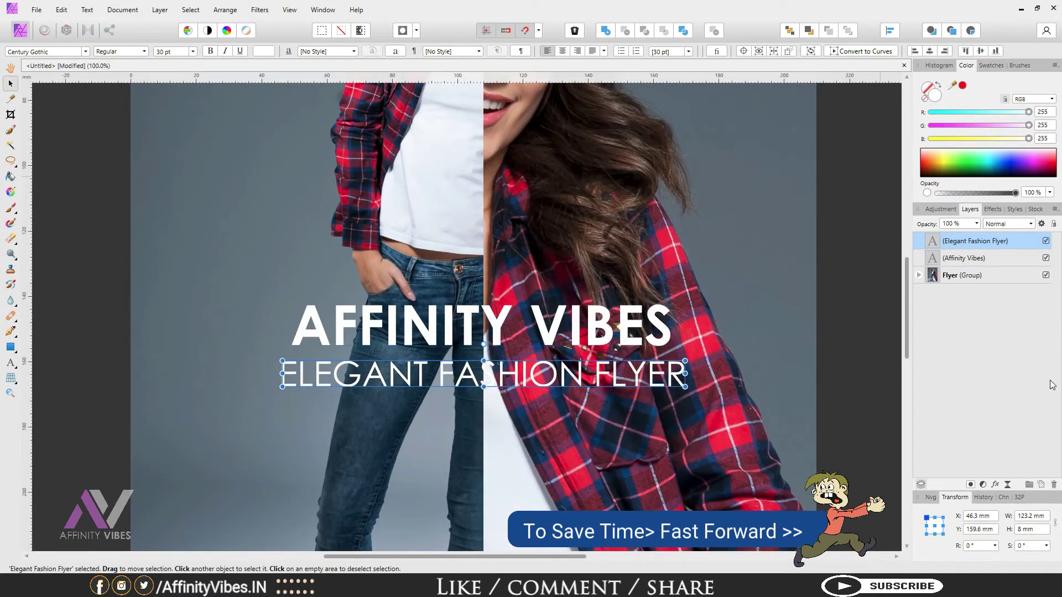
# - Reduce the "Elegant Fashion Flyer" subtitle to 20 pt and re-centre it under the title
pyautogui.click(192, 51)
pyautogui.click(179, 137)
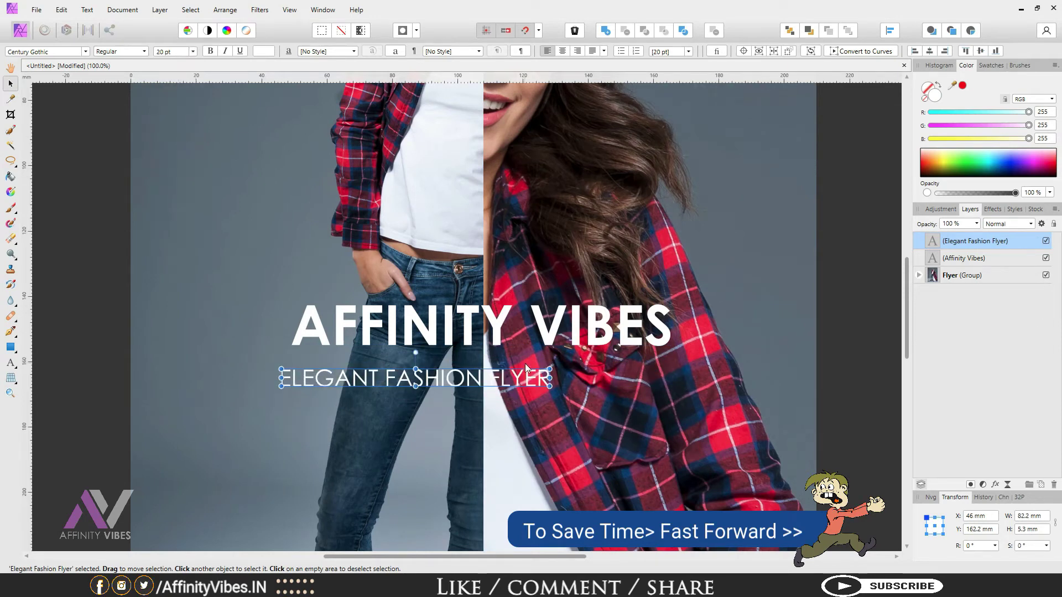
pyautogui.moveTo(437, 378); pyautogui.dragTo(503, 378)
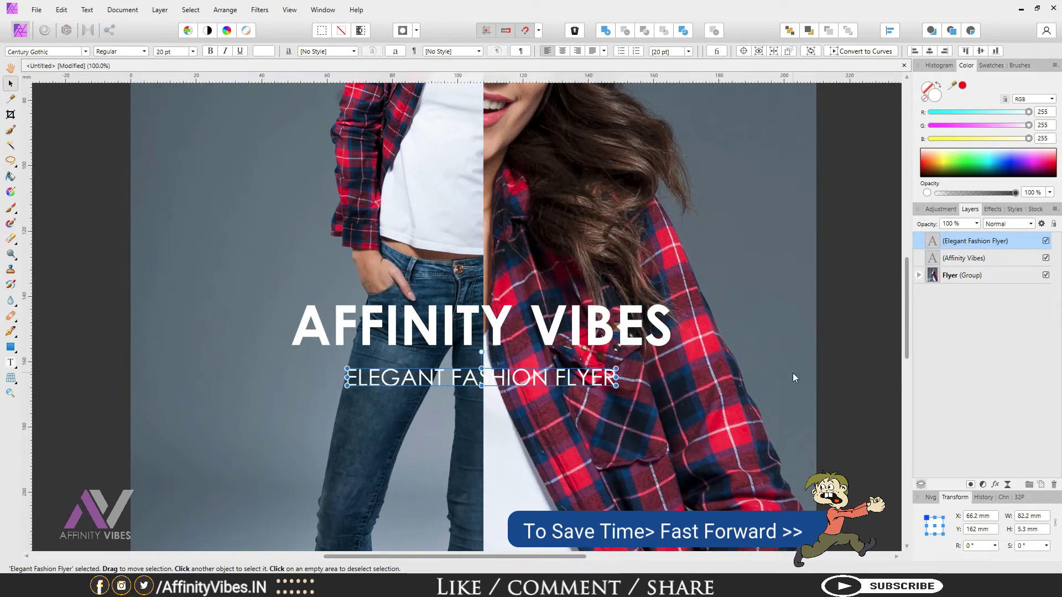
# - Give the subtitle an Outer Shadow with 100% opacity, 41.3 px radius, 5.3 px offset and 33% intensity
pyautogui.click(995, 485)
pyautogui.click(654, 153)
pyautogui.click(678, 153)
pyautogui.click(654, 153)
pyautogui.click(655, 138)
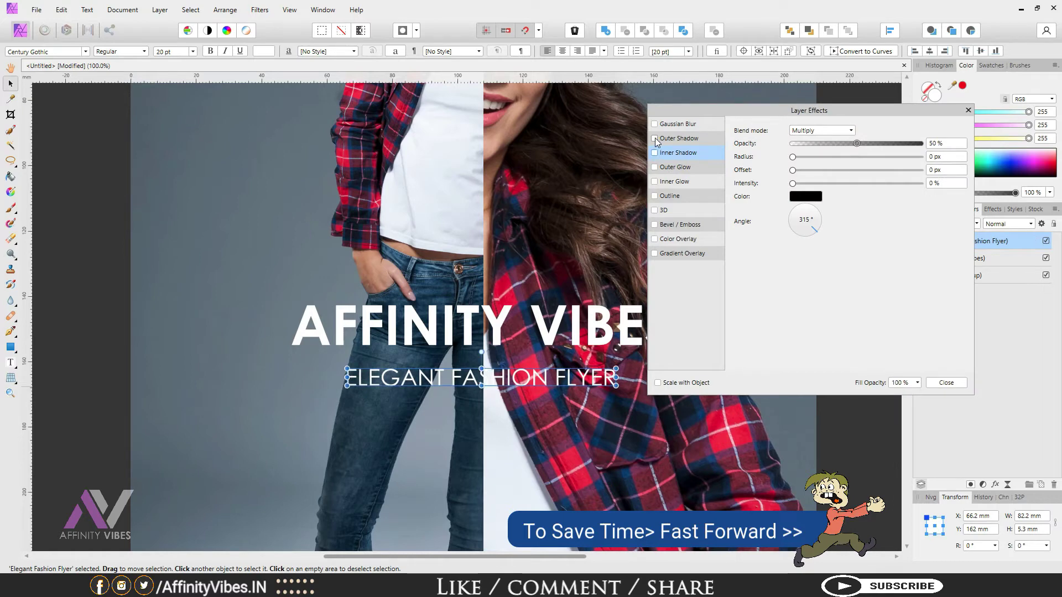
pyautogui.click(679, 138)
pyautogui.moveTo(793, 158); pyautogui.dragTo(893, 157)
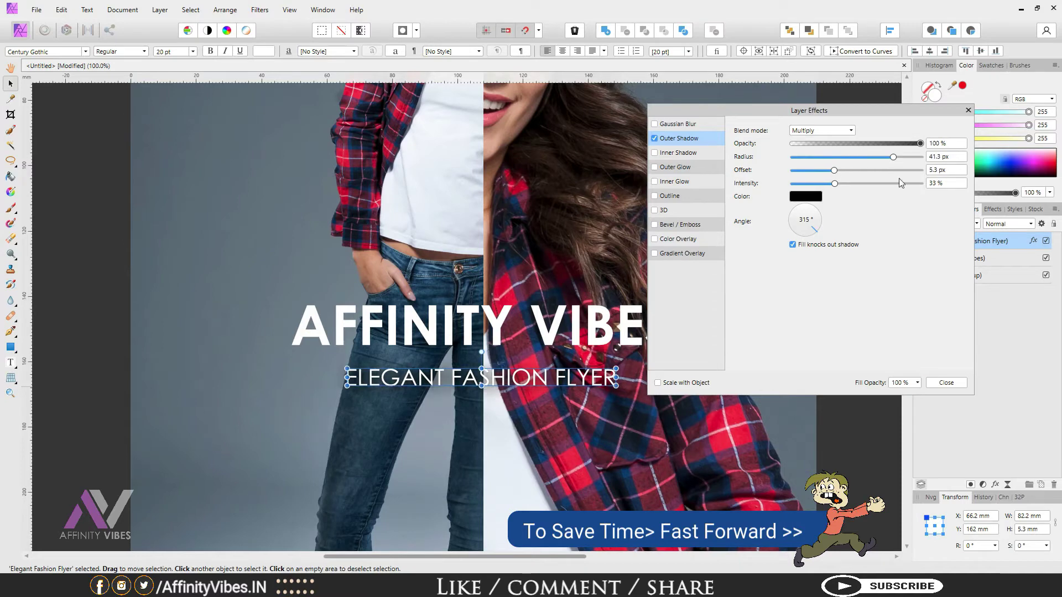
pyautogui.click(946, 382)
# - Add 15 pt Regular art text near the page's upper edge reading "This week at Long Island, New York, United States"
pyautogui.hotkey('ctrl', '0')
pyautogui.click(688, 251)
pyautogui.press('t')
pyautogui.click(354, 152)
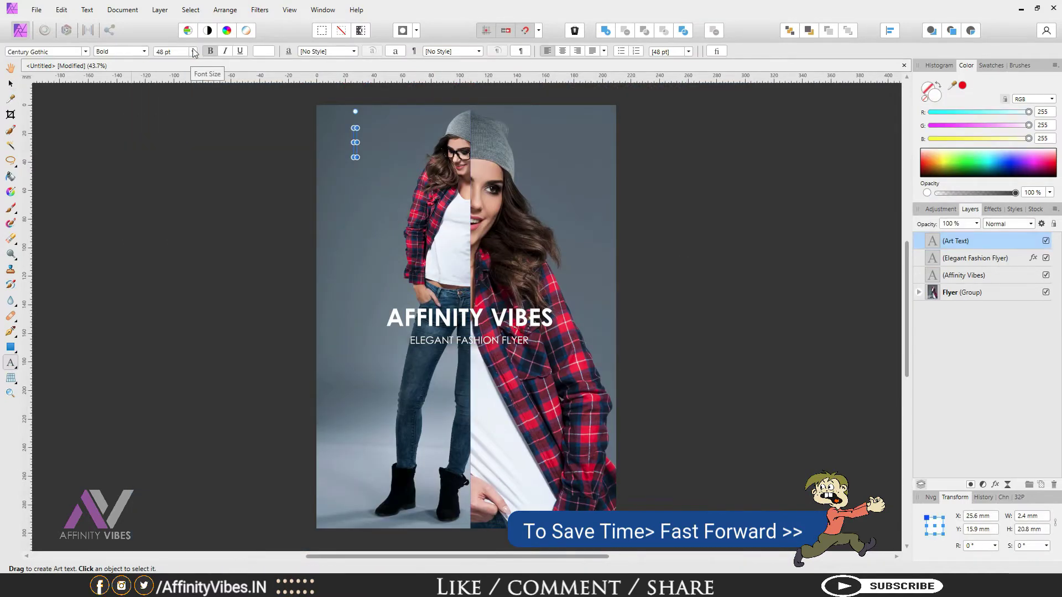
pyautogui.click(192, 52)
pyautogui.click(181, 77)
pyautogui.click(145, 52)
pyautogui.click(134, 63)
pyautogui.write('THIS WEEK AT LONG ISLAND, NEW YORK, UNITED STATES')
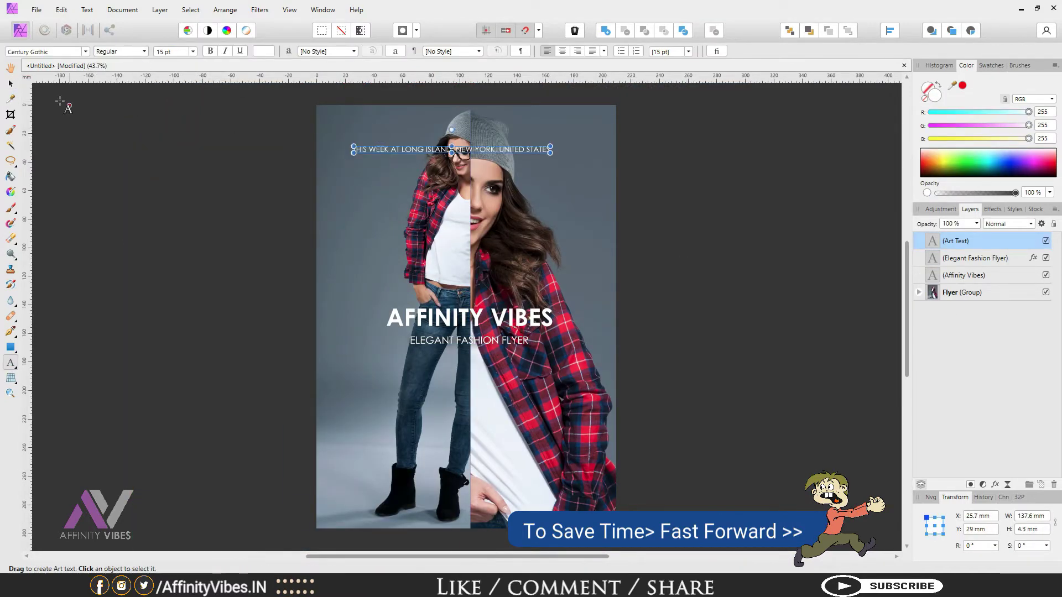
# - Move the "This week at Long Island" line to the foot of the flyer, centred, and deselect it
pyautogui.click(11, 84)
pyautogui.moveTo(497, 152); pyautogui.dragTo(512, 520)
pyautogui.click(684, 424)
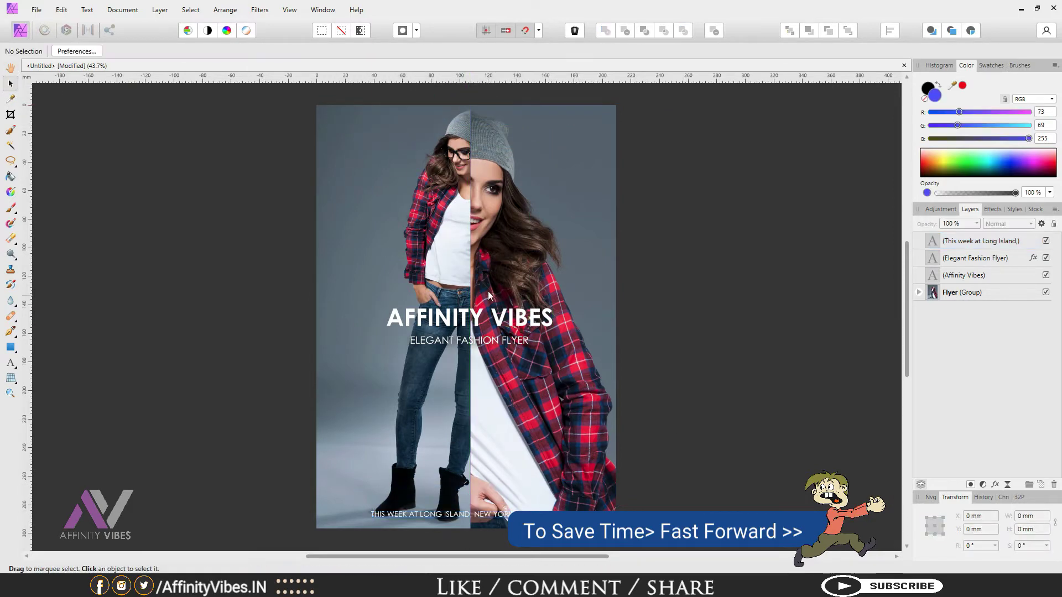
# - Group the three text layers, name the group Text, and toggle its visibility off and on to check it
pyautogui.click(963, 275)
pyautogui.keyDown('shift'); pyautogui.click(980, 241); pyautogui.keyUp('shift')
pyautogui.hotkey('ctrl', 'g')
pyautogui.doubleClick(957, 242)
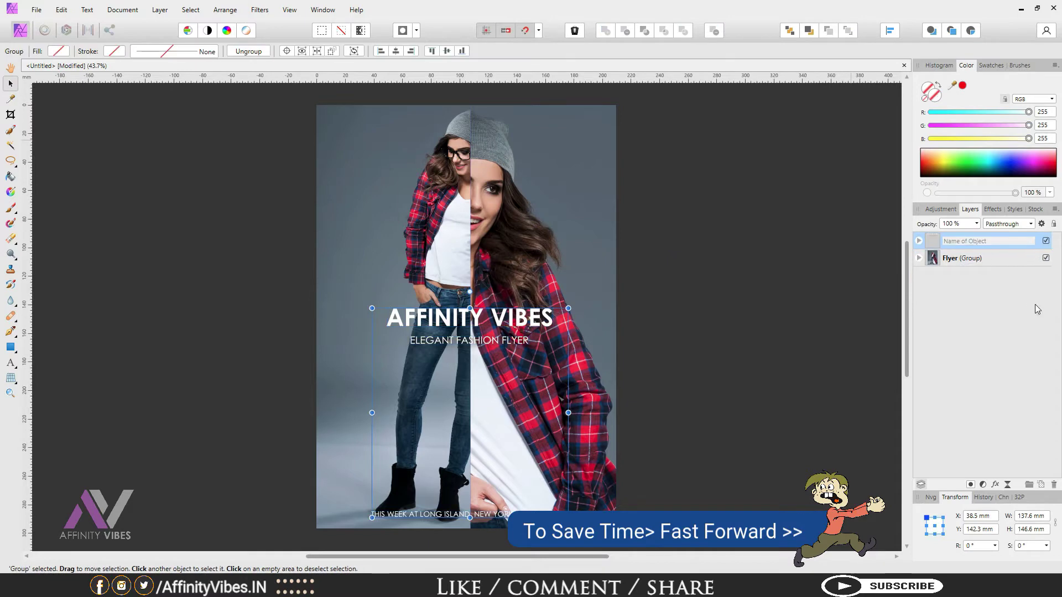
pyautogui.write('Text')
pyautogui.press('Return')
pyautogui.click(1047, 242)
pyautogui.click(1047, 242)
# - Add an orange Lens Filter adjustment above the Flyer group with an optical density of 80%
pyautogui.click(945, 258)
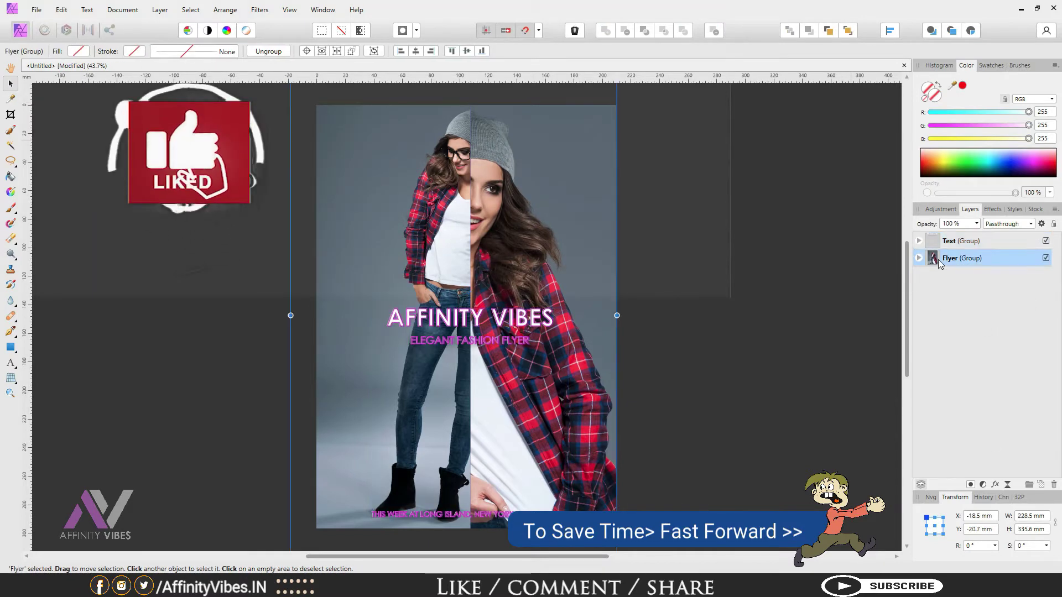
pyautogui.click(1047, 242)
pyautogui.click(1046, 242)
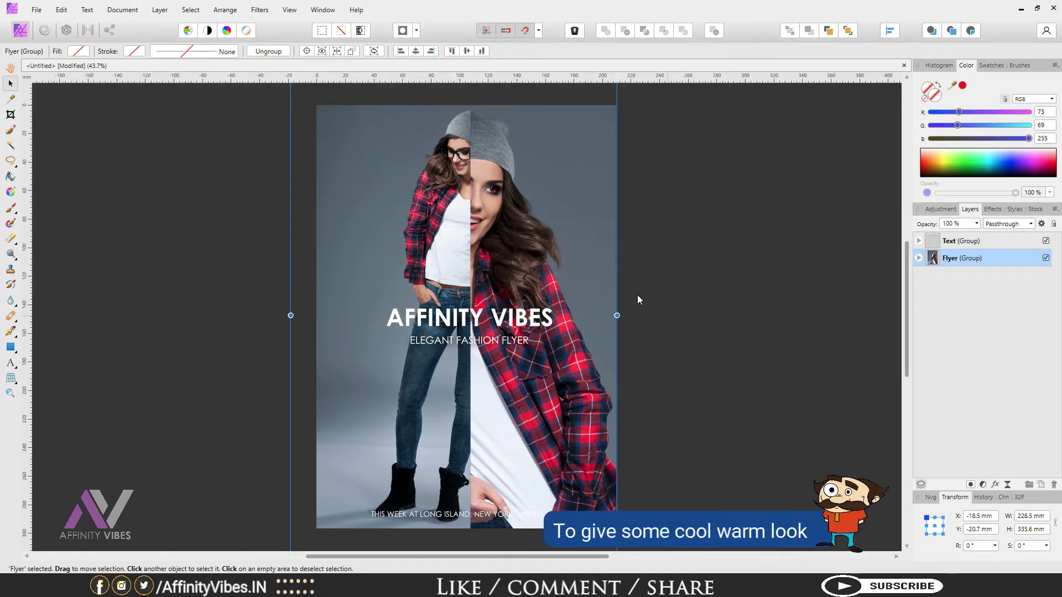
pyautogui.click(984, 484)
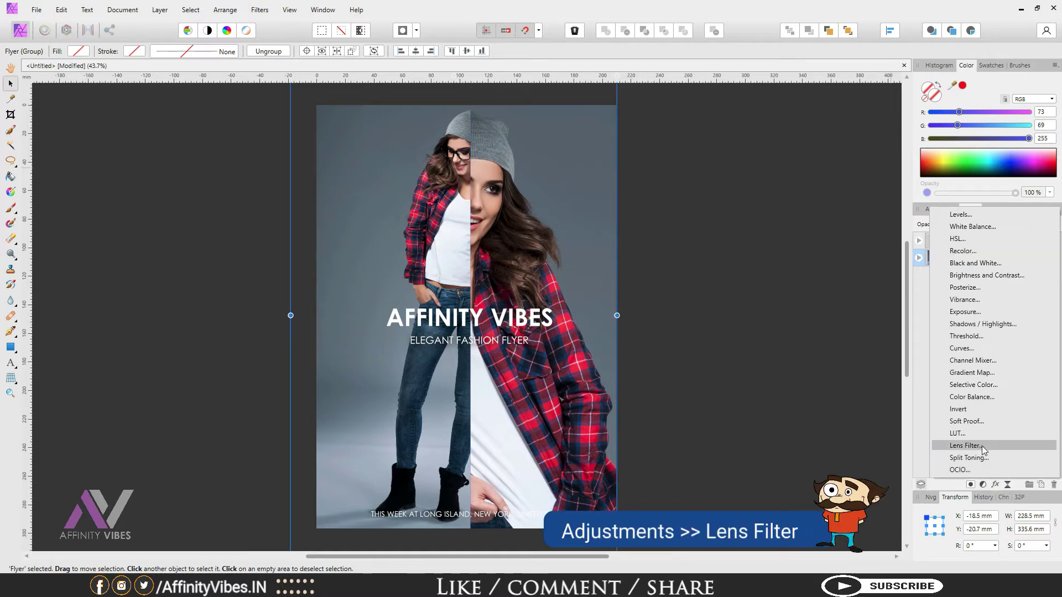
pyautogui.click(982, 446)
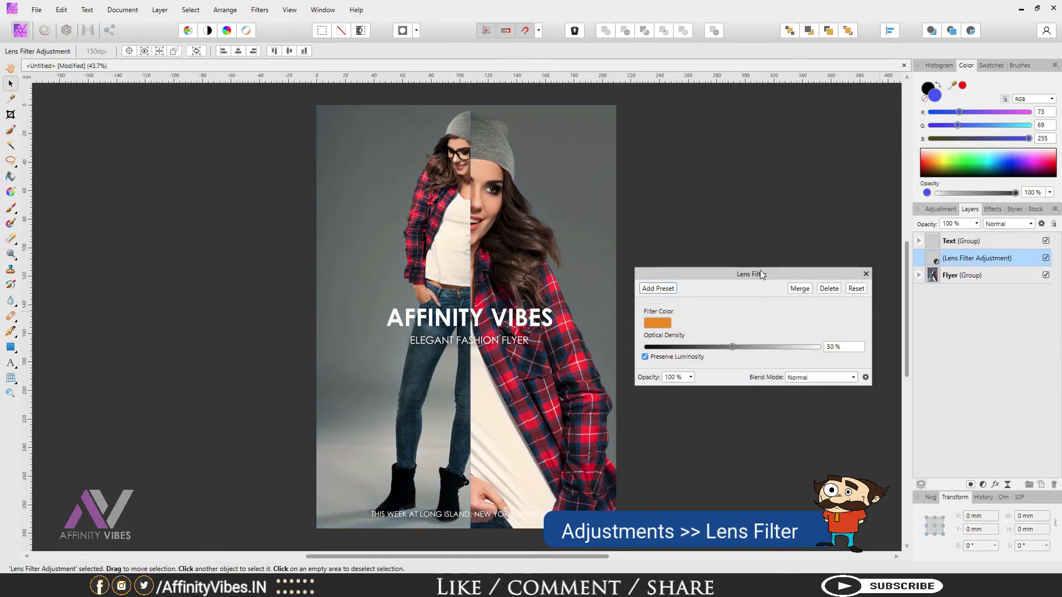
pyautogui.moveTo(761, 274); pyautogui.dragTo(769, 121)
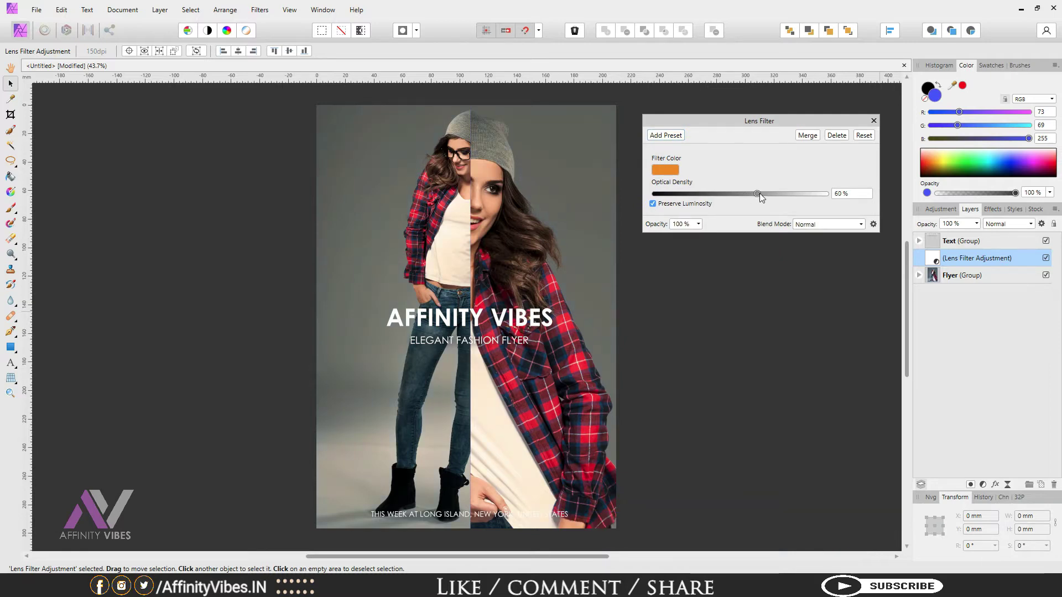
pyautogui.moveTo(740, 194); pyautogui.dragTo(790, 197)
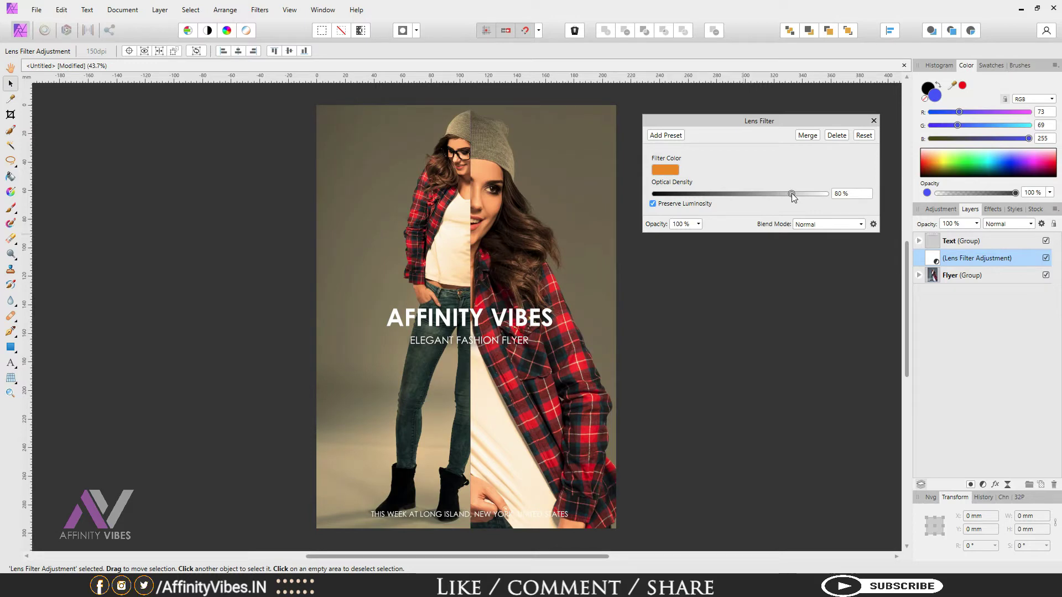
pyautogui.click(874, 121)
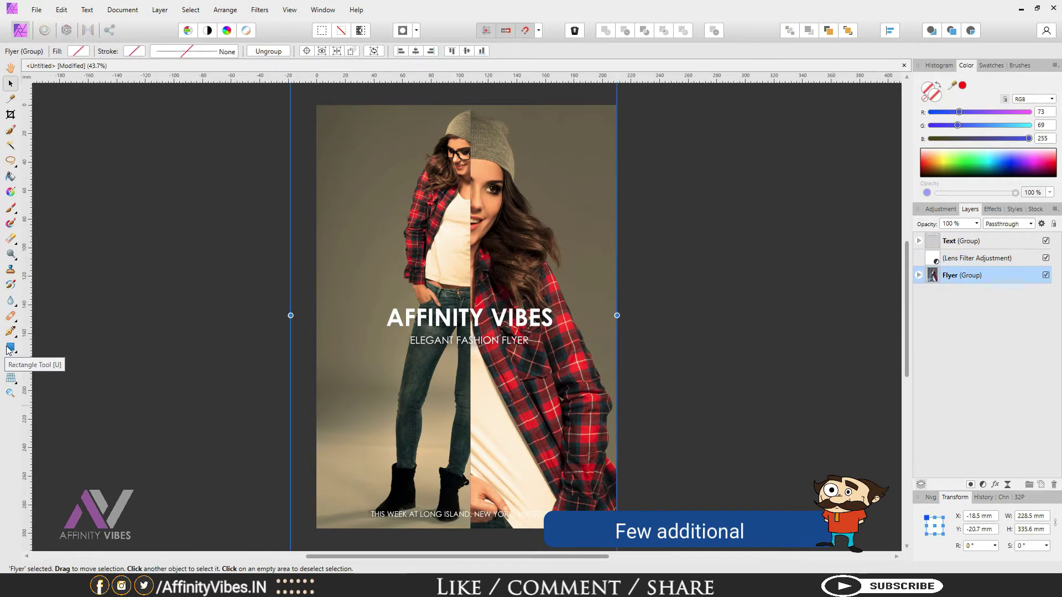
# - Draw a rectangle about 200 x 290 mm just inside the page edges, above the Flyer group
pyautogui.rightClick(11, 348)
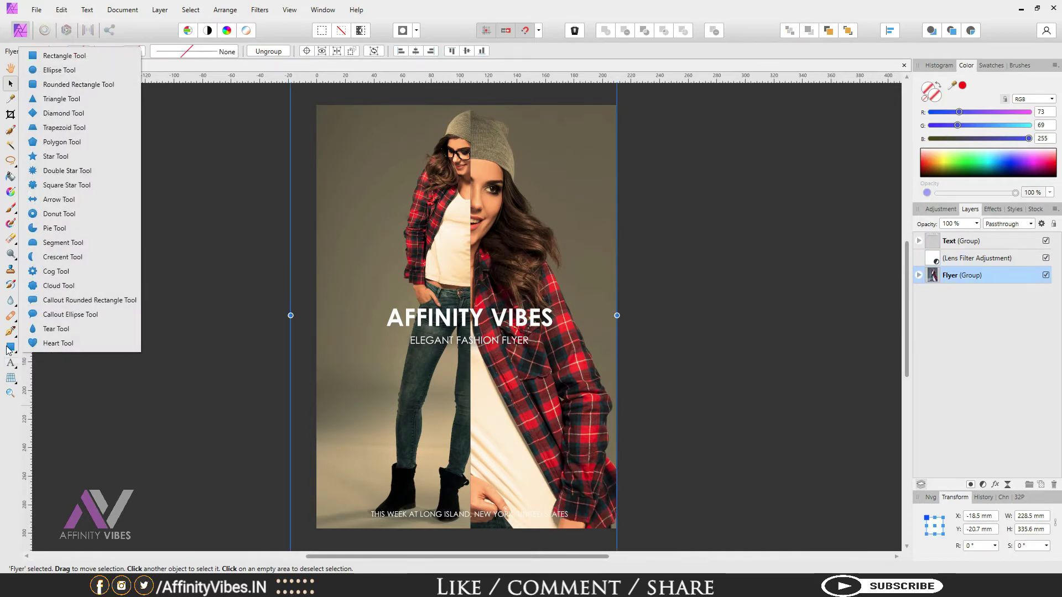
pyautogui.click(78, 57)
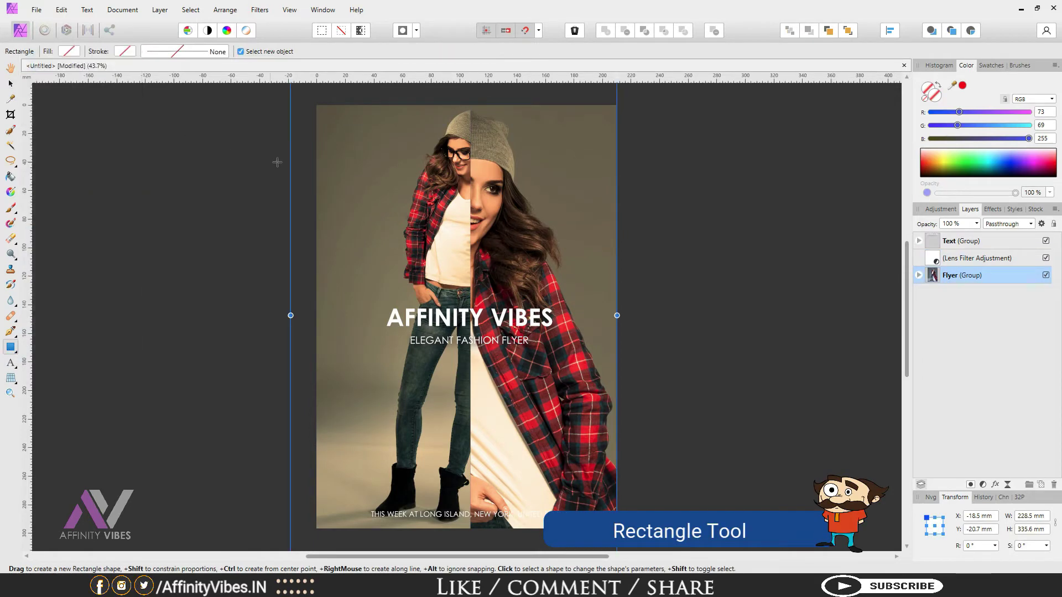
pyautogui.moveTo(323, 111)
pyautogui.mouseDown()
pyautogui.moveTo(412, 468)
pyautogui.moveTo(478, 521)
pyautogui.moveTo(609, 526)
pyautogui.mouseUp()
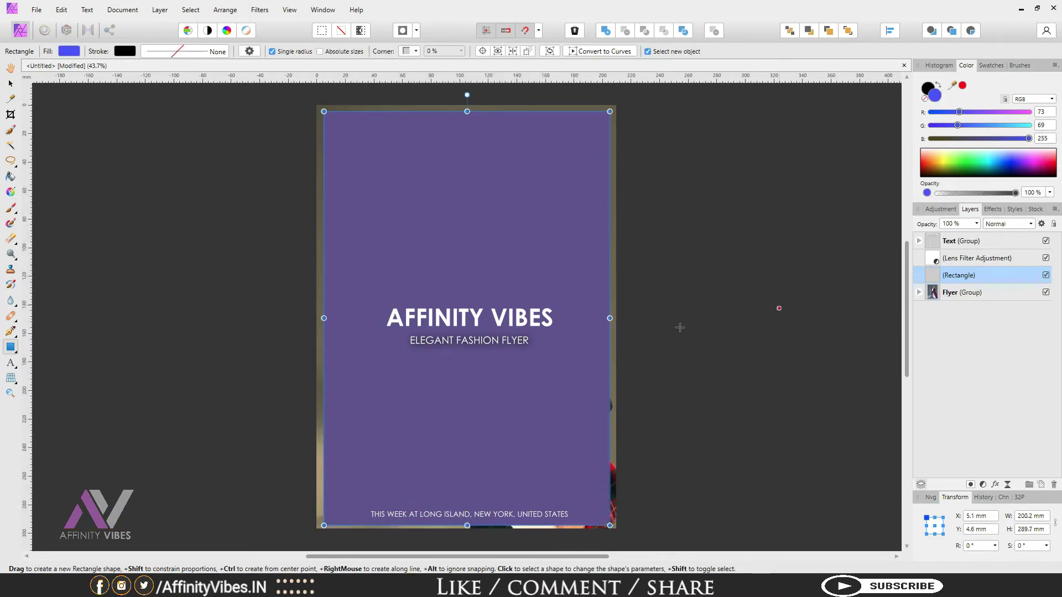
# - Try a green fill on the border rectangle, then set its fill to none
pyautogui.click(73, 51)
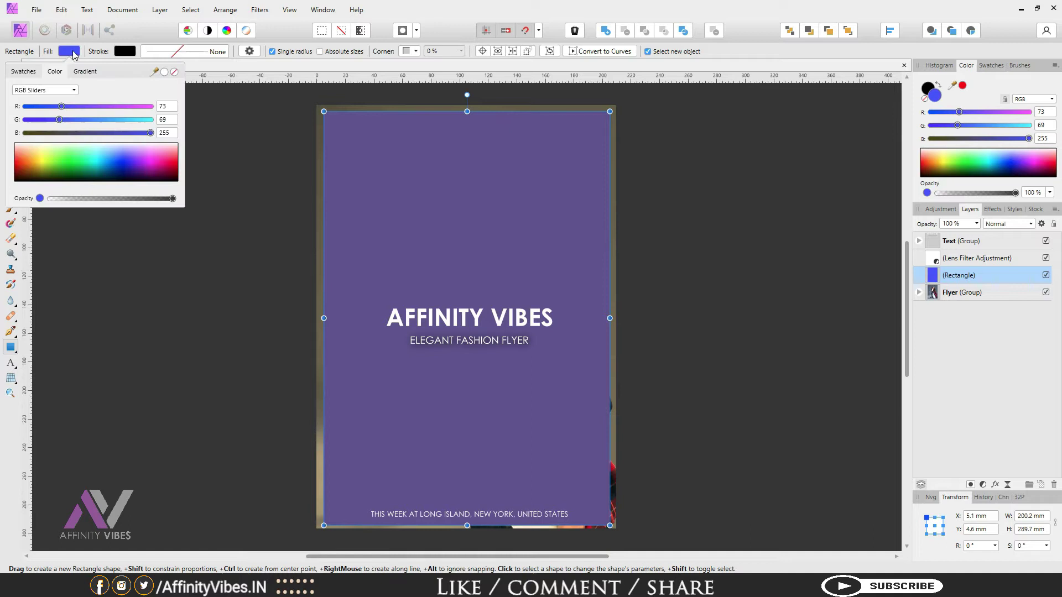
pyautogui.click(90, 158)
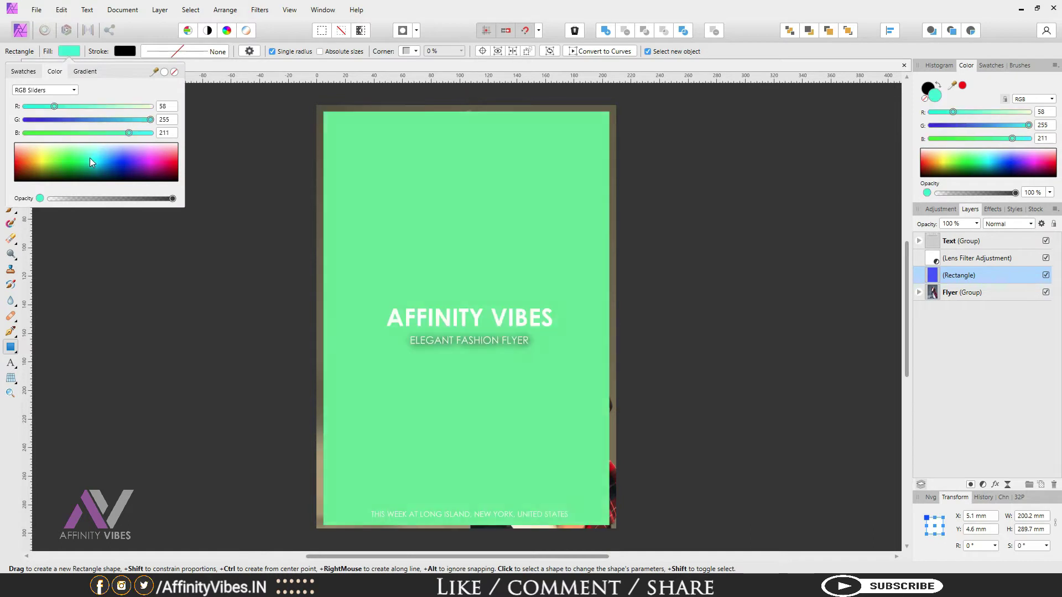
pyautogui.click(65, 51)
pyautogui.click(173, 73)
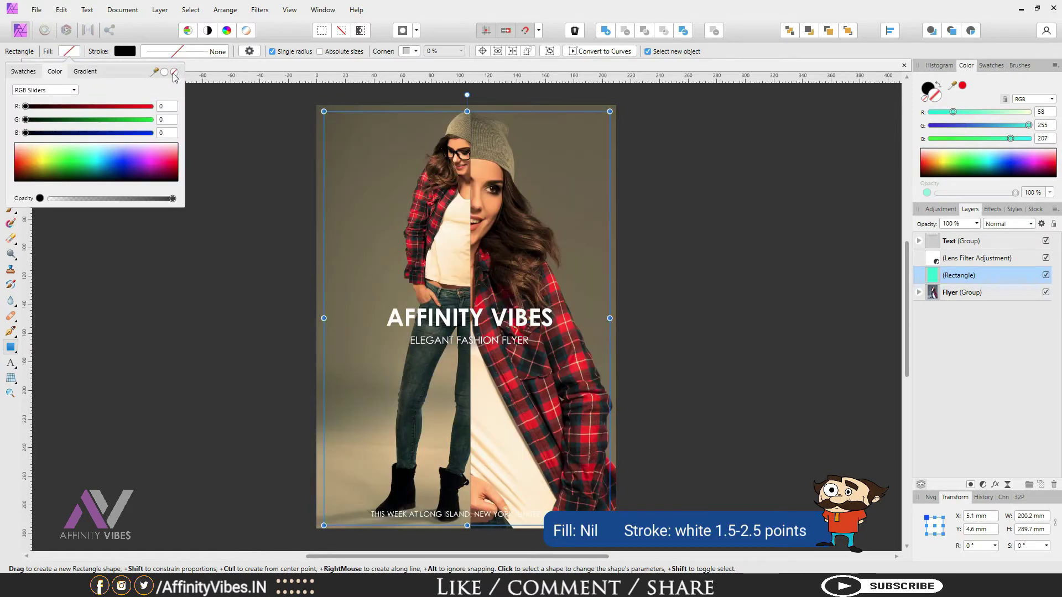
# - Give the border rectangle a white stroke 2.8 pt wide
pyautogui.click(125, 51)
pyautogui.moveTo(83, 160); pyautogui.dragTo(15, 143)
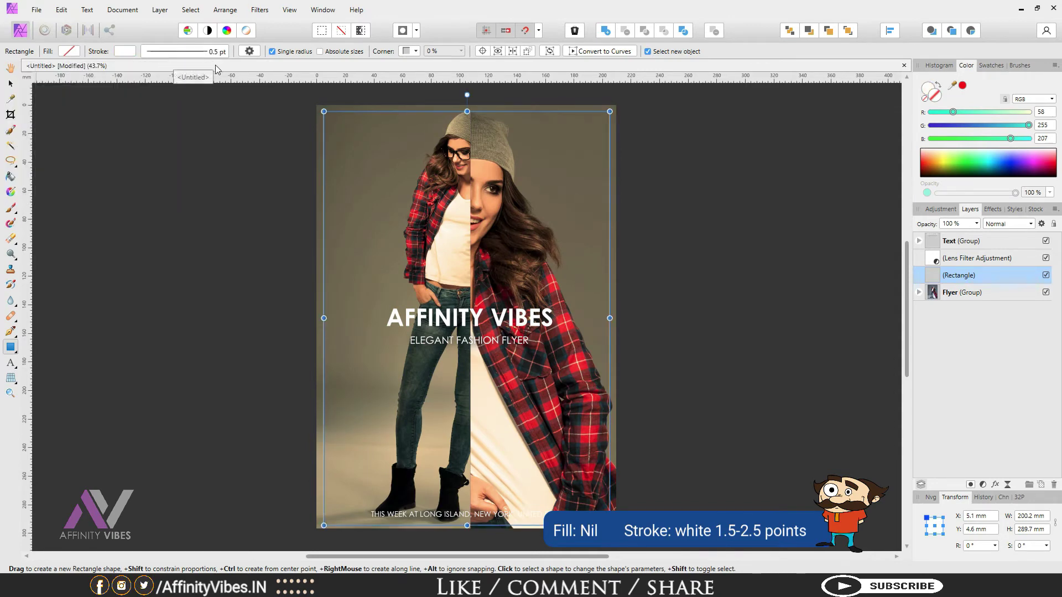
pyautogui.click(172, 52)
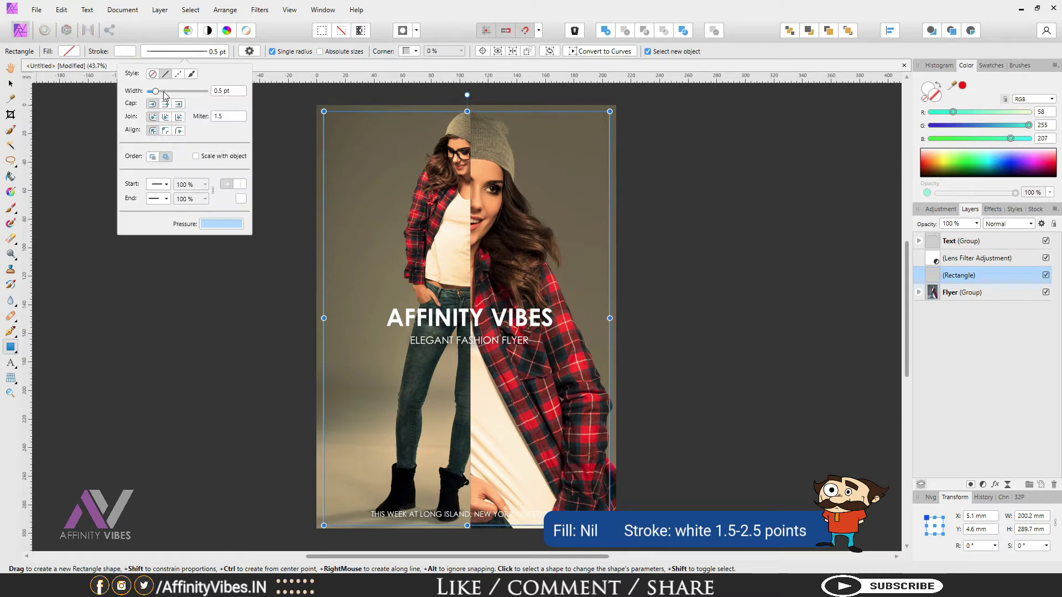
pyautogui.moveTo(156, 93); pyautogui.dragTo(166, 97)
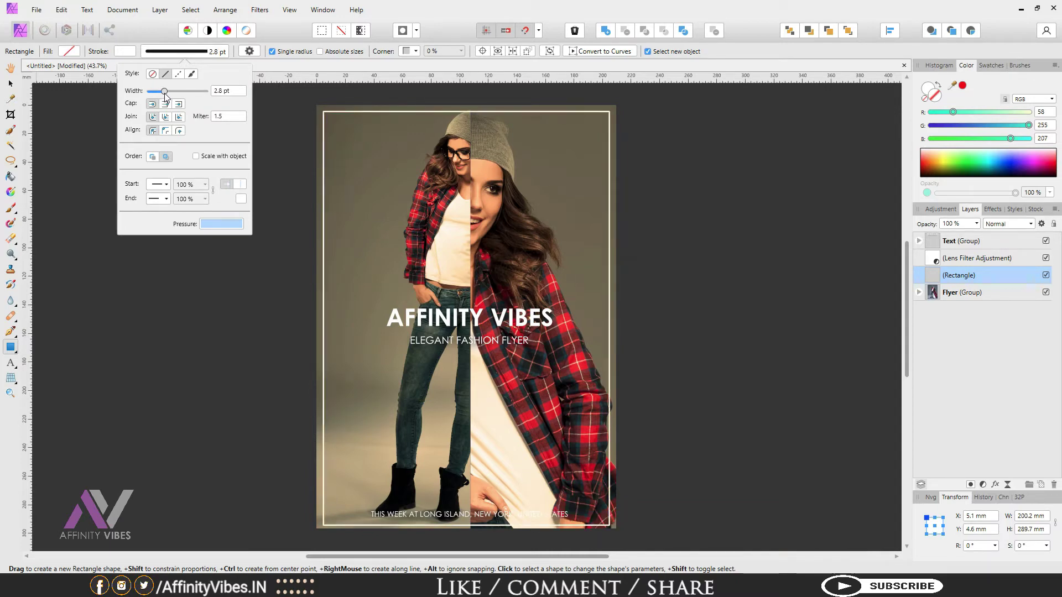
pyautogui.click(452, 2)
# - Move the border rectangle above the Lens Filter adjustment in the layer stack
pyautogui.doubleClick(986, 276)
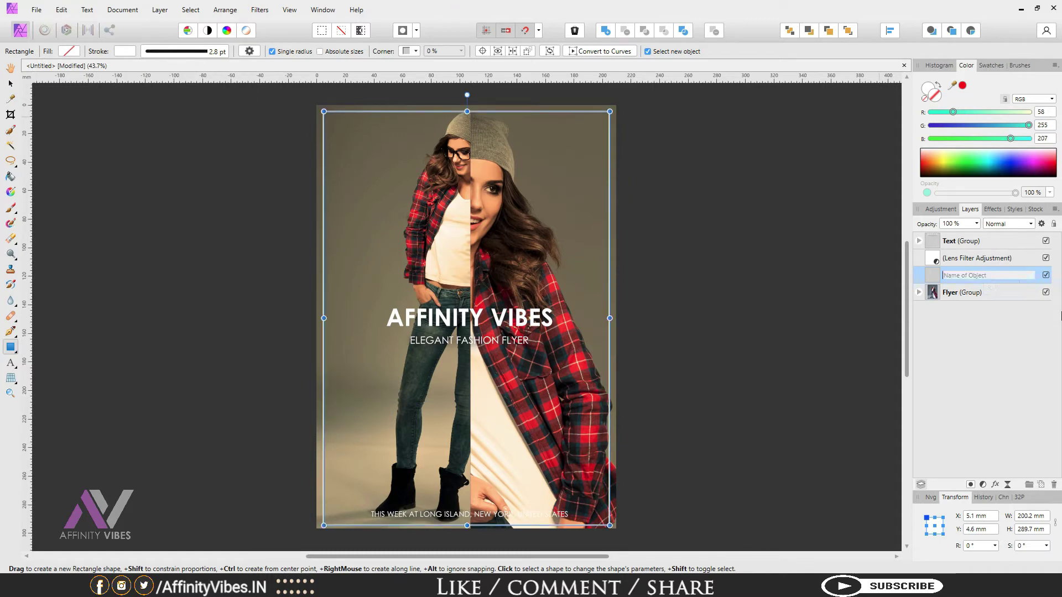
pyautogui.click(925, 281)
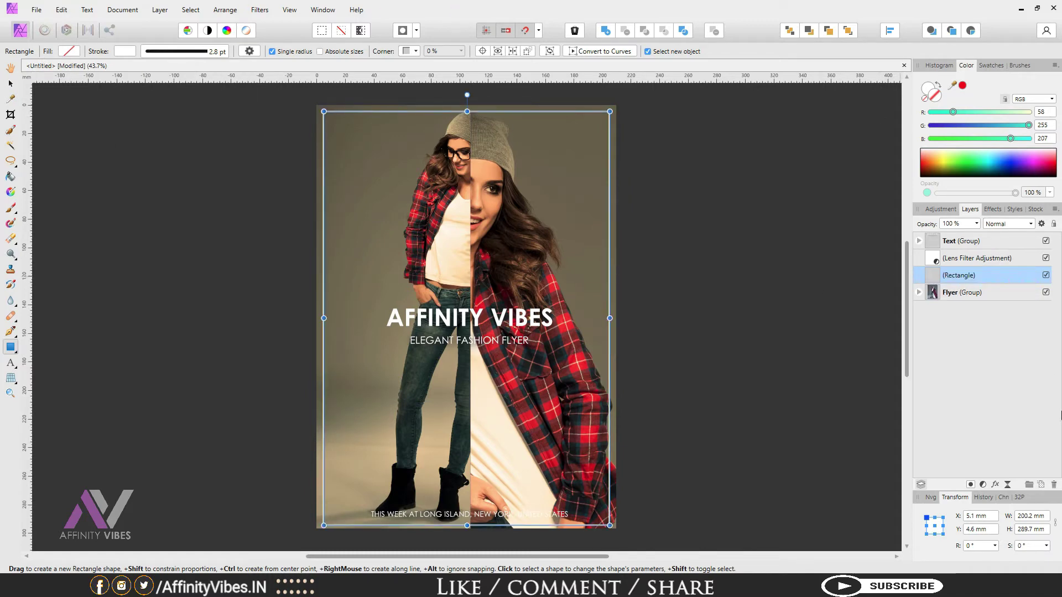
pyautogui.hotkey('ctrl', ']')
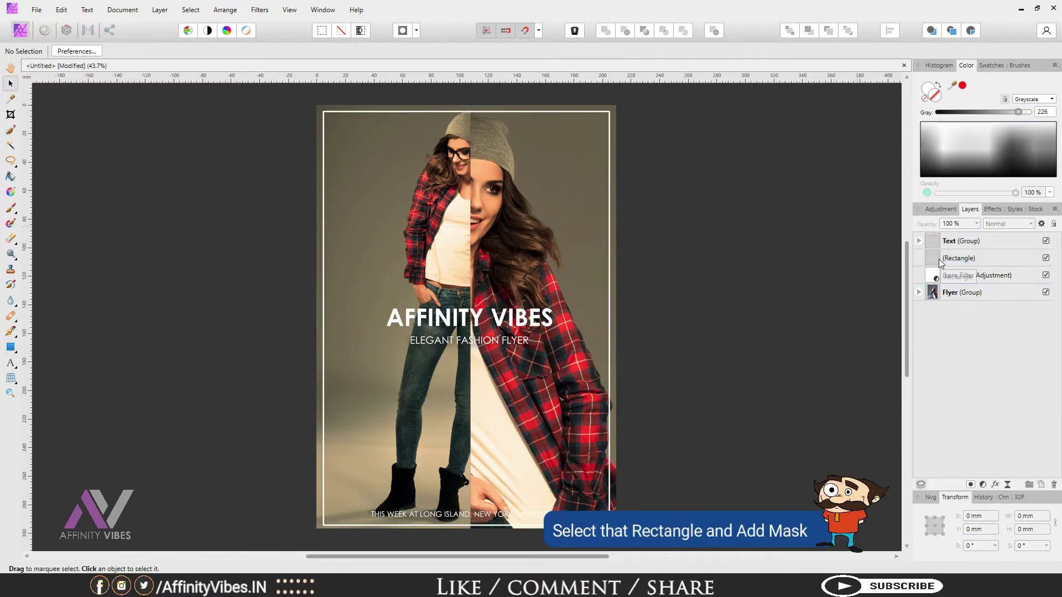
# - Add a mask to the border rectangle and apply a vertical linear gradient, white above the page to black near the boots
pyautogui.click(941, 263)
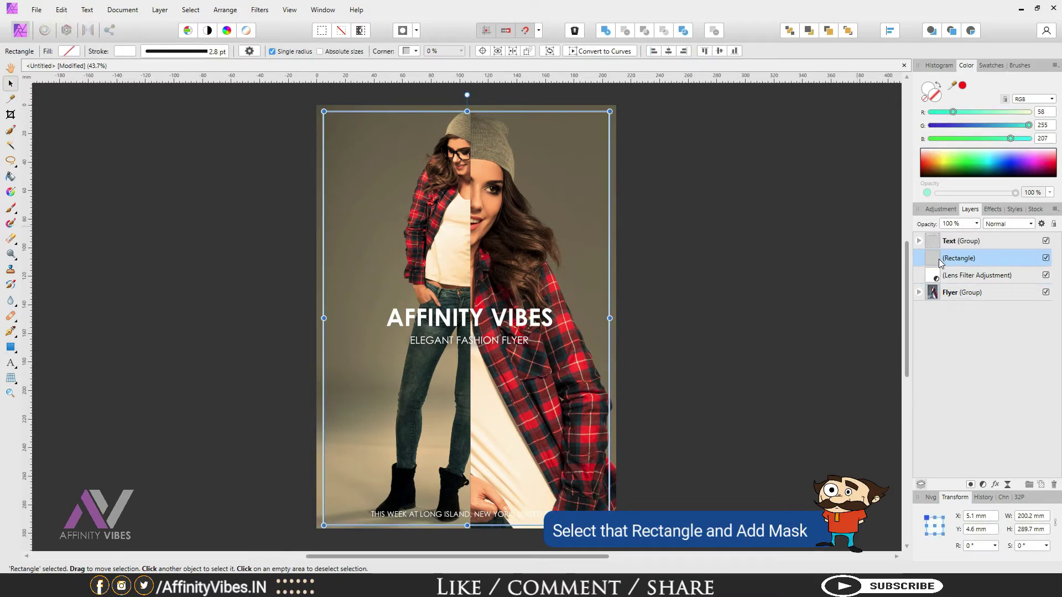
pyautogui.click(971, 485)
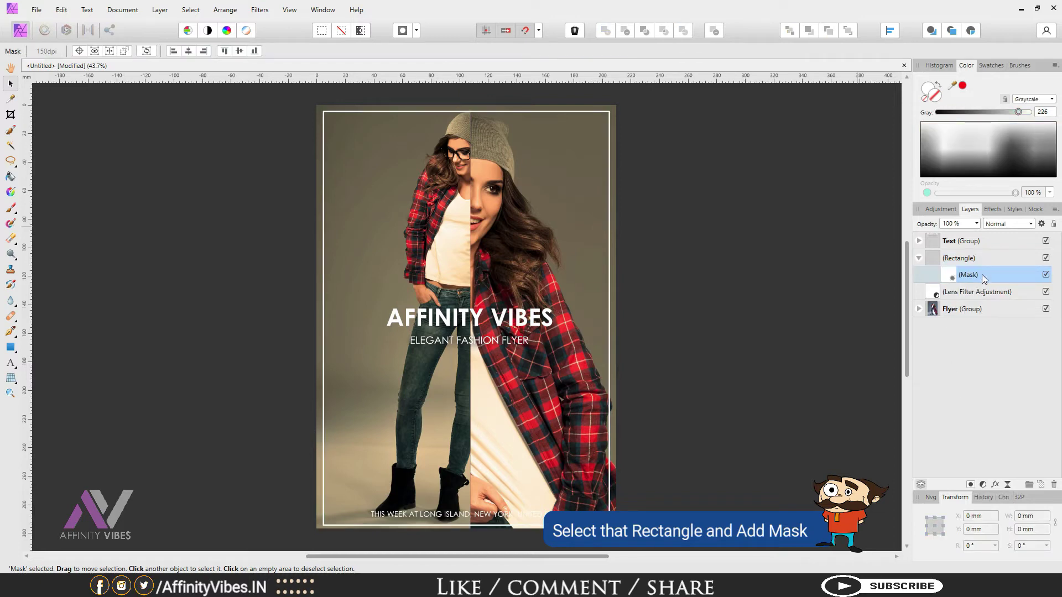
pyautogui.click(10, 192)
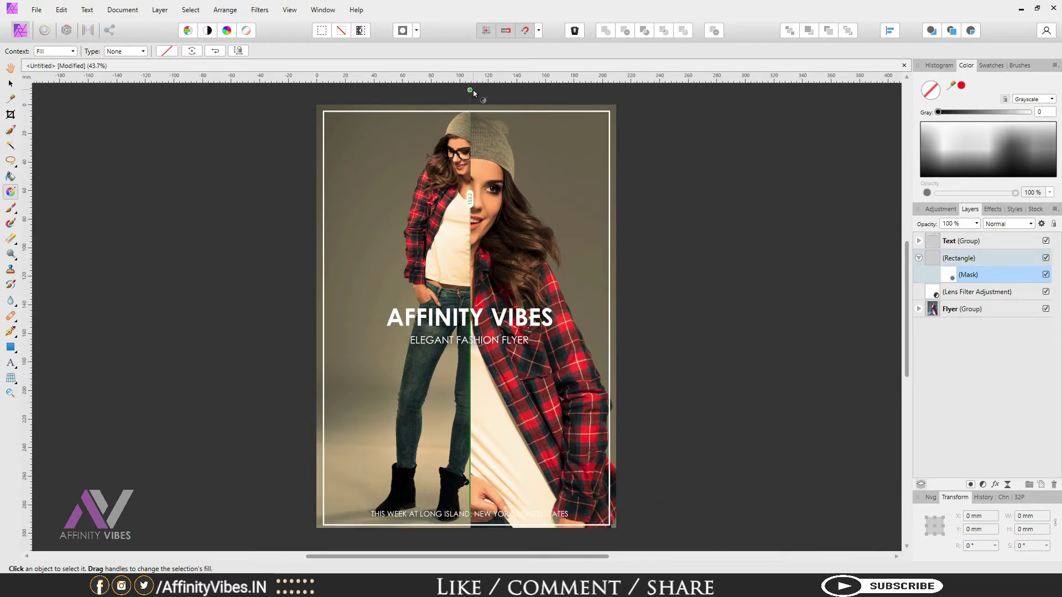
pyautogui.moveTo(469, 90); pyautogui.dragTo(465, 429)
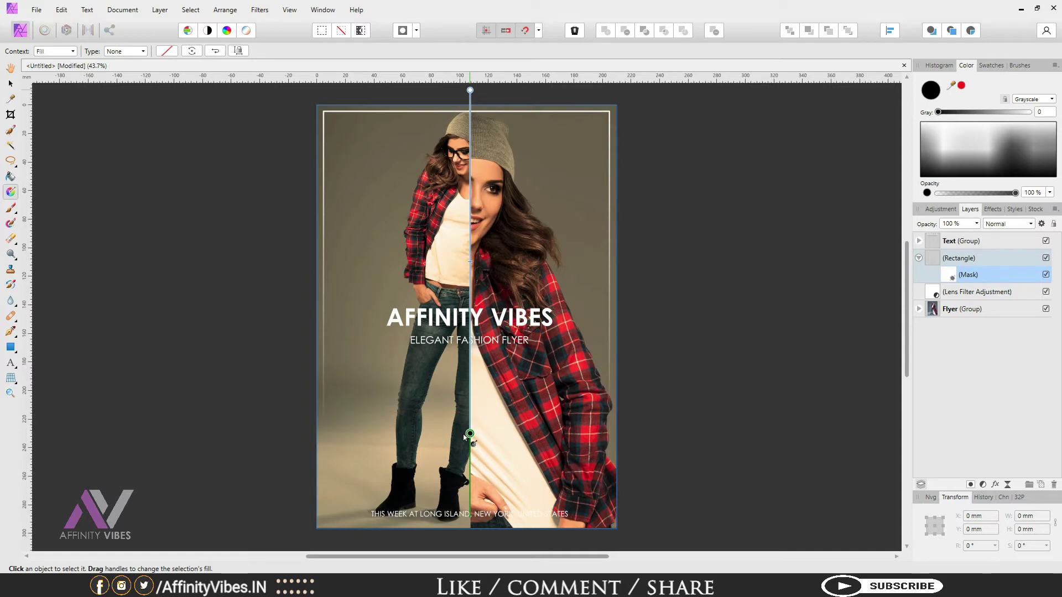
pyautogui.moveTo(465, 437); pyautogui.dragTo(465, 437)
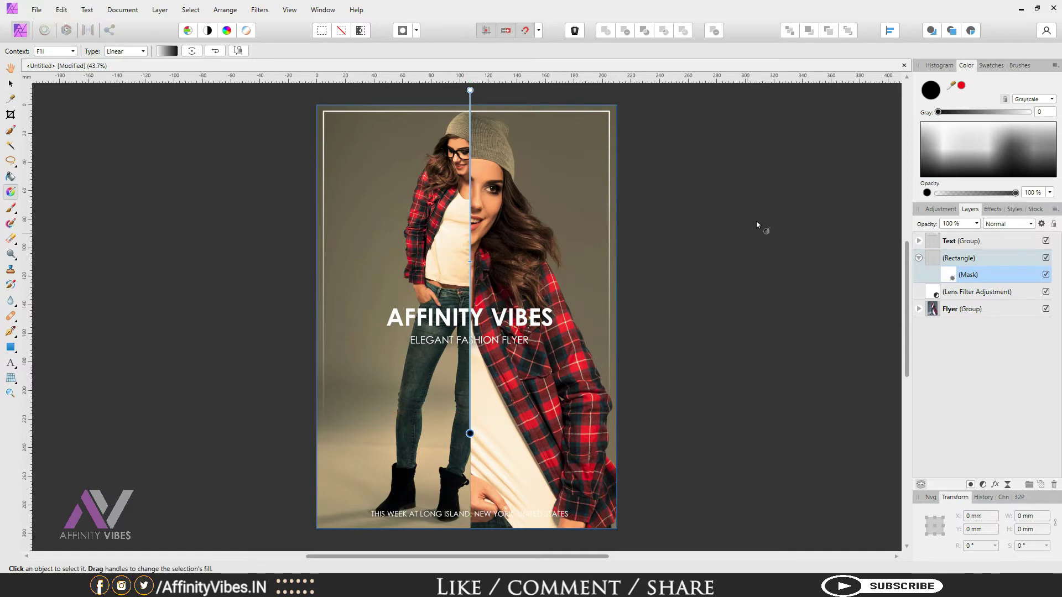
pyautogui.click(919, 258)
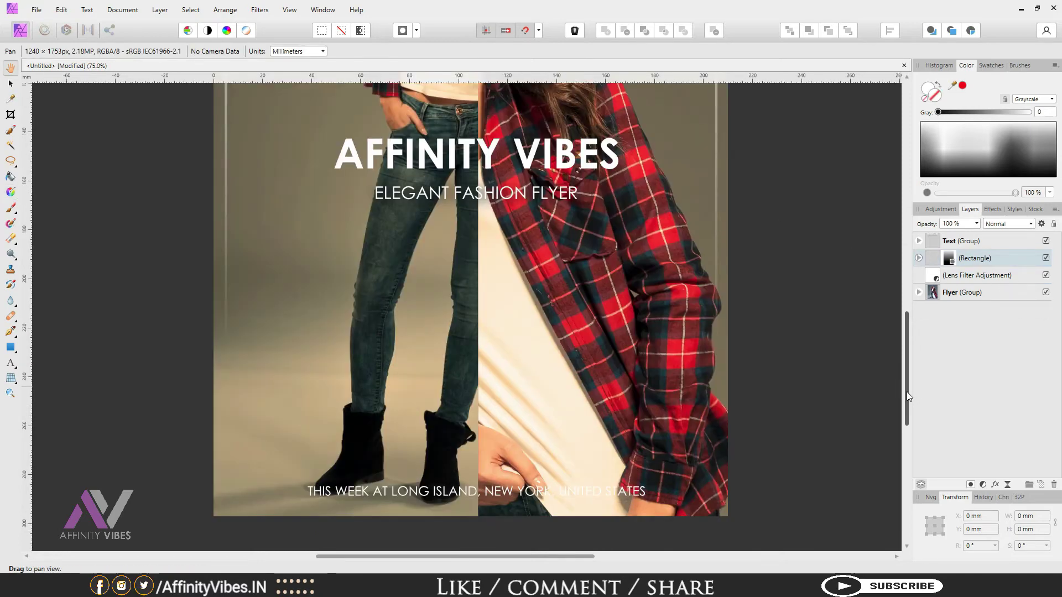
# - Select the "This week at Long Island" caption layer and draw a rectangular marquee about 141 x 7 mm around its text
pyautogui.moveTo(907, 387); pyautogui.dragTo(907, 417)
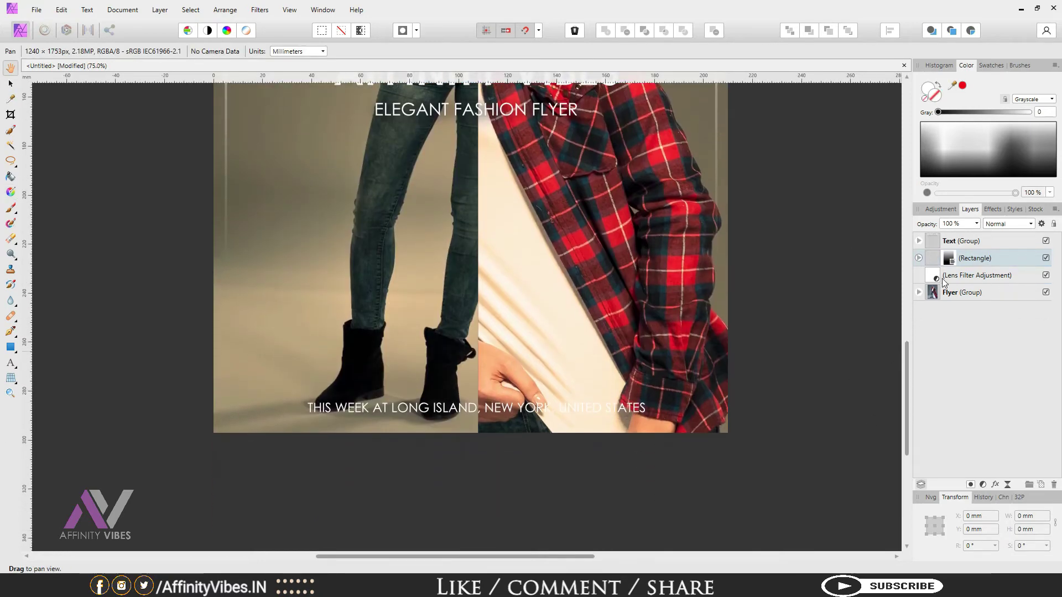
pyautogui.click(918, 241)
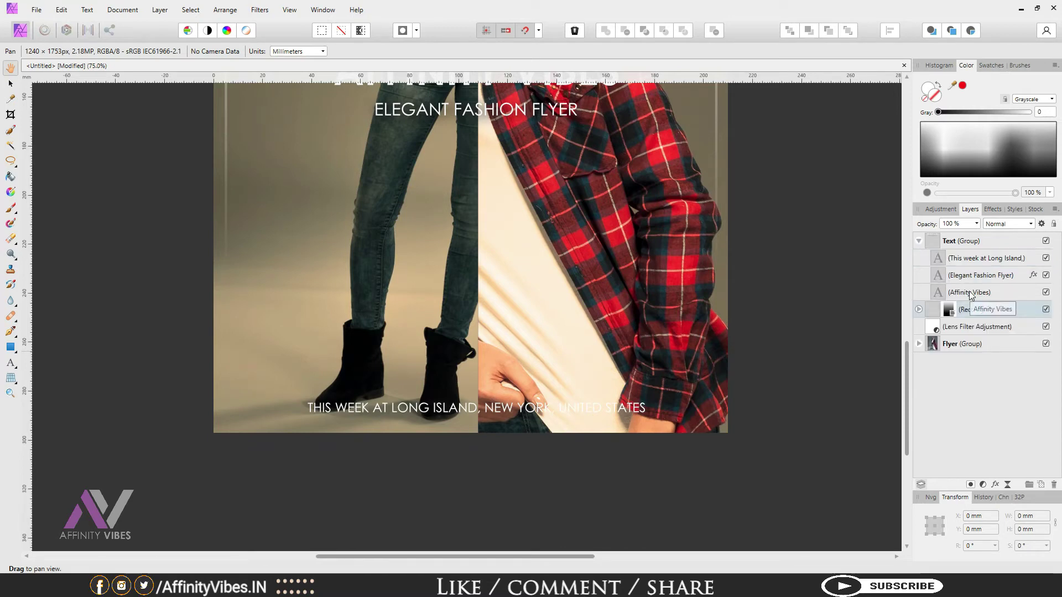
pyautogui.click(973, 260)
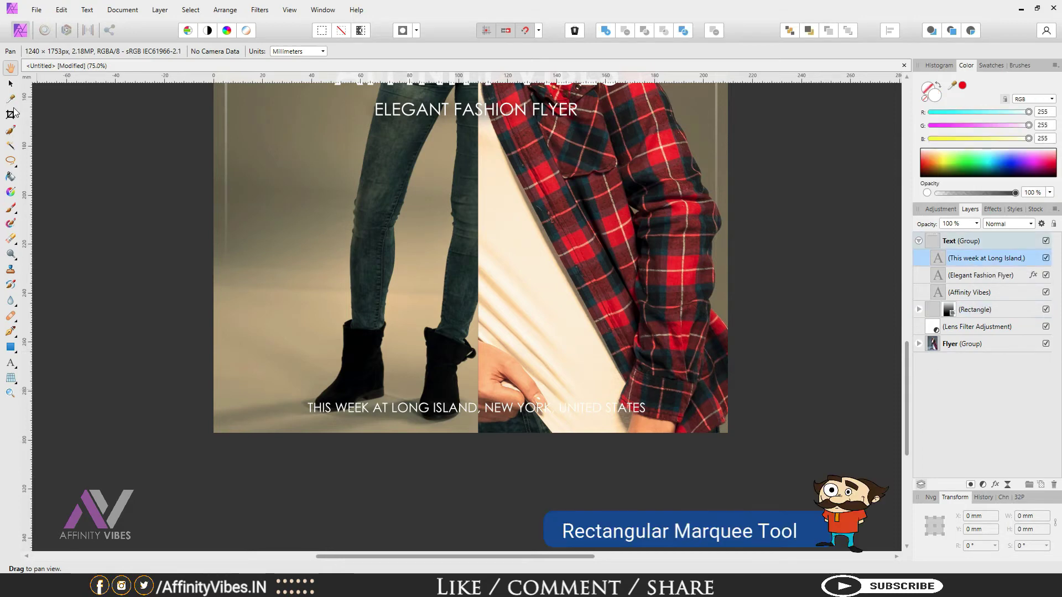
pyautogui.press('m')
pyautogui.click(14, 164)
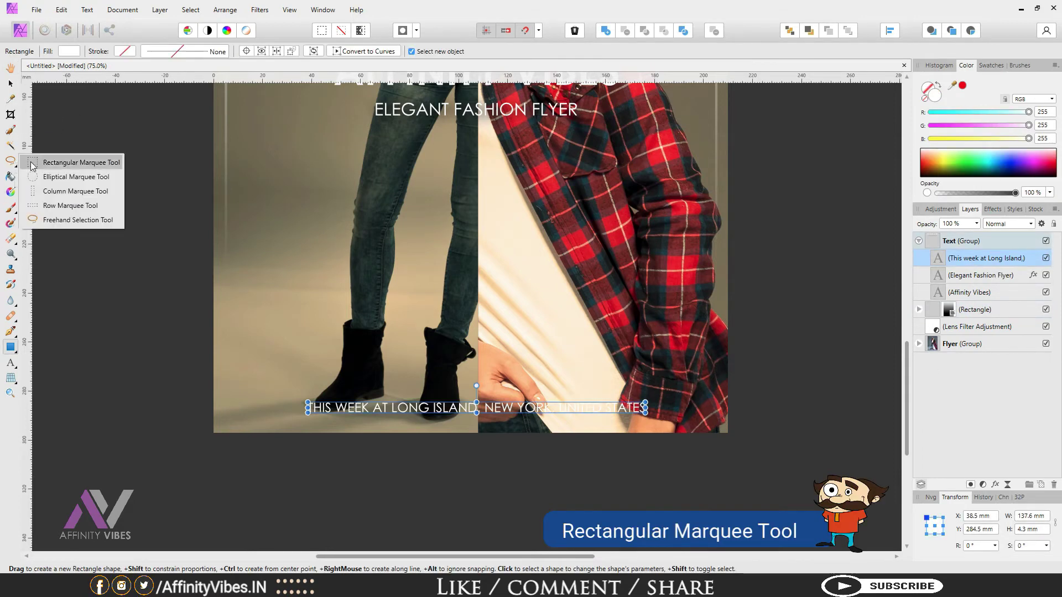
pyautogui.click(92, 164)
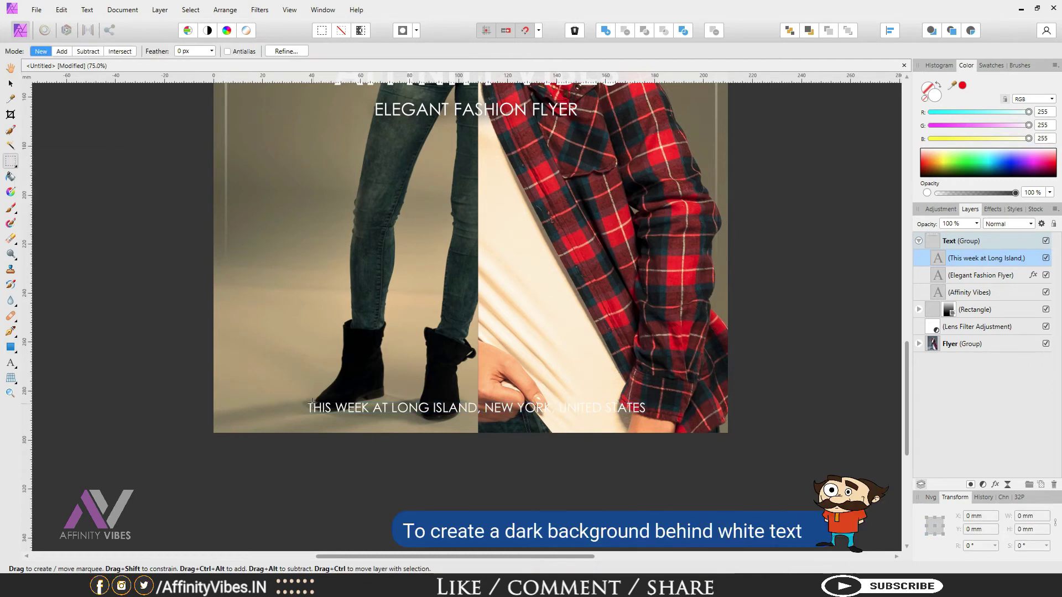
pyautogui.moveTo(306, 399); pyautogui.dragTo(318, 415)
pyautogui.moveTo(401, 415); pyautogui.dragTo(651, 414)
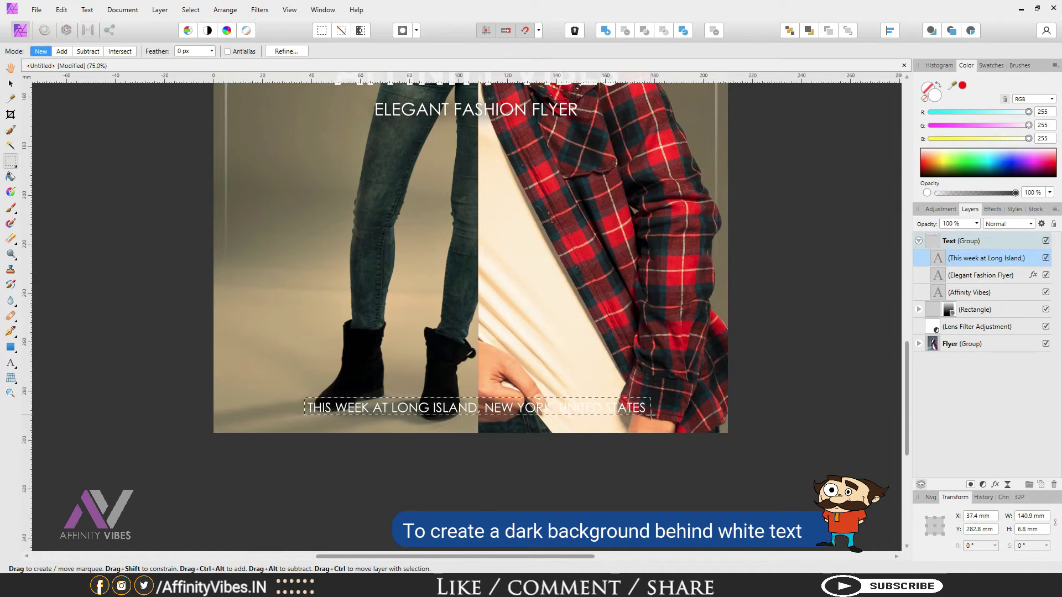
# - Fill the marquee area with near-black (RGB 36, 33, 33) on a new pixel layer, deselect, and place the layer behind the caption
pyautogui.click(1040, 485)
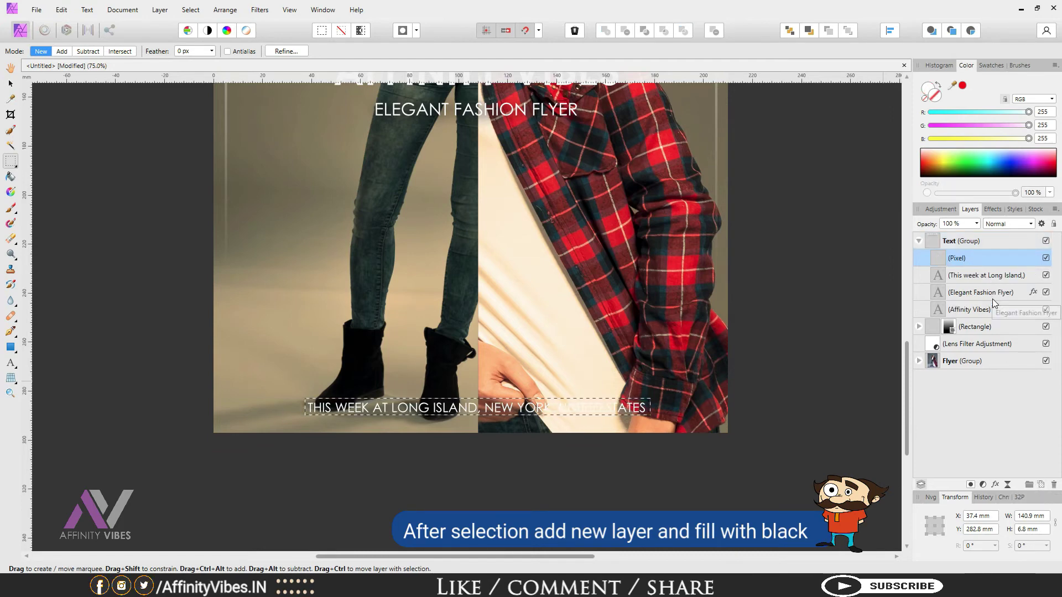
pyautogui.doubleClick(934, 93)
pyautogui.moveTo(765, 120); pyautogui.dragTo(890, 87)
pyautogui.click(820, 257)
pyautogui.moveTo(818, 258); pyautogui.dragTo(802, 284)
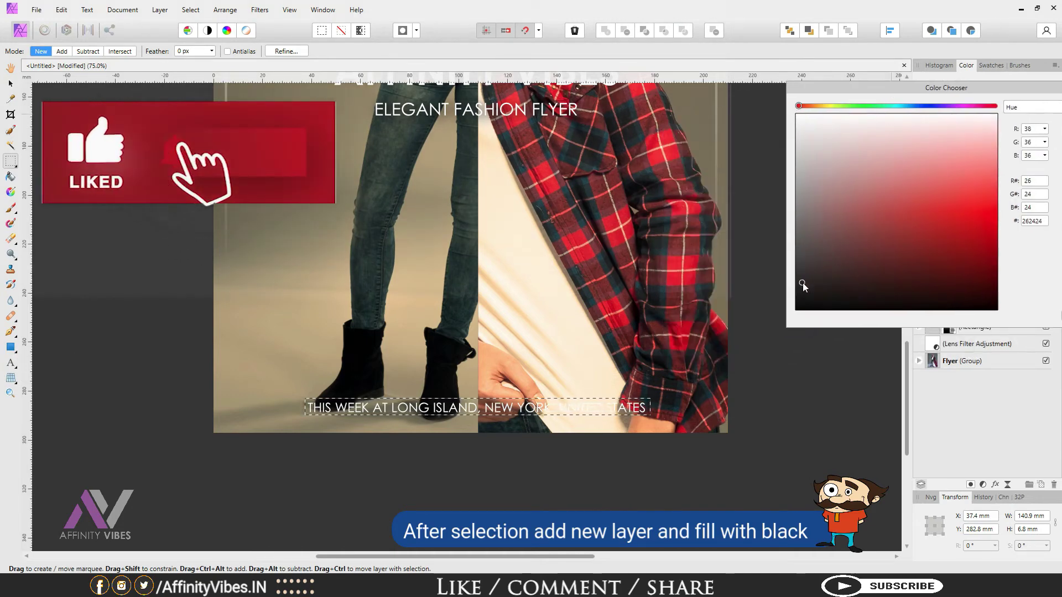
pyautogui.moveTo(1007, 91); pyautogui.dragTo(858, 89)
pyautogui.click(927, 318)
pyautogui.press('g')
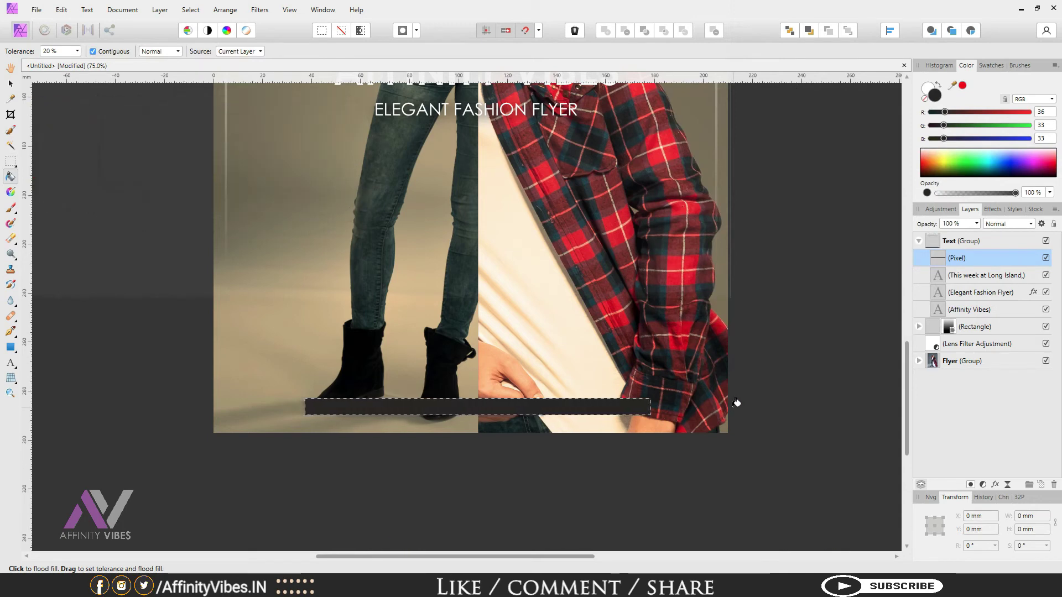
pyautogui.hotkey('ctrl', 'd')
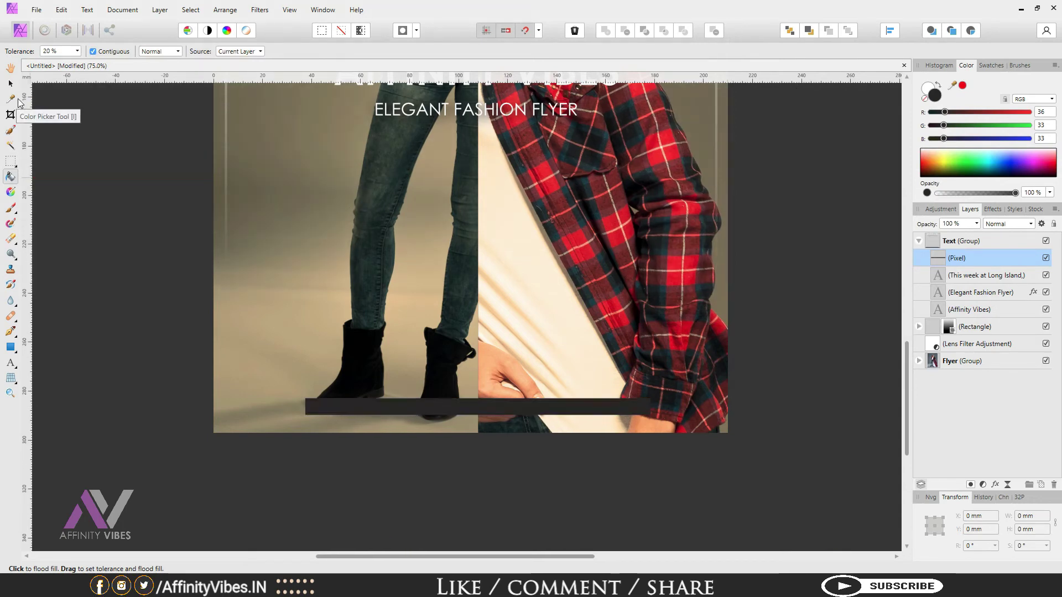
pyautogui.hotkey('ctrl', '[')
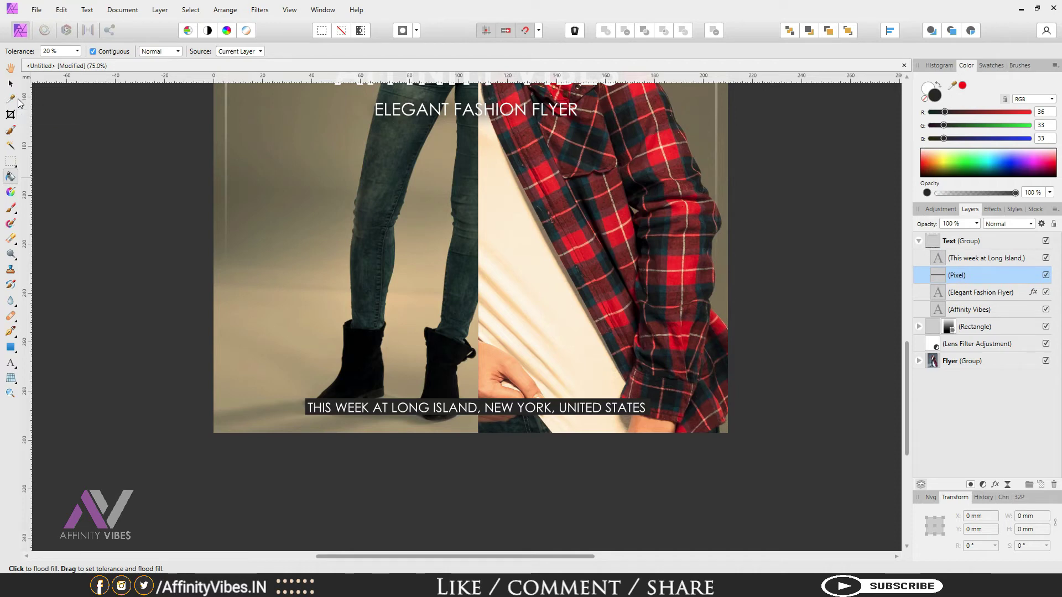
# - Give the dark caption bar a white outside Outline effect with a radius of 0.8 px
pyautogui.hotkey('ctrl', '1')
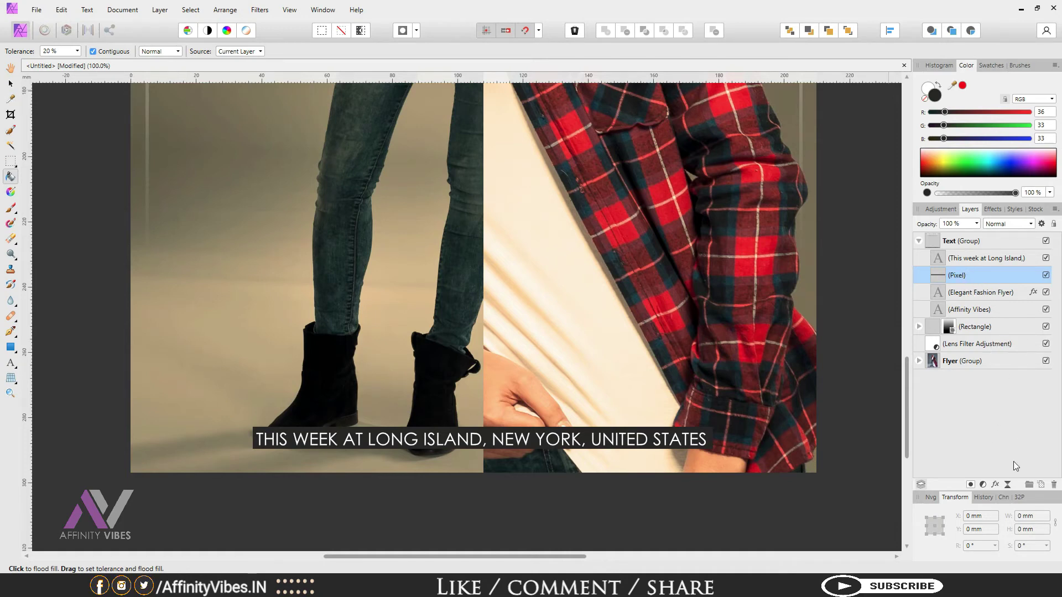
pyautogui.click(995, 485)
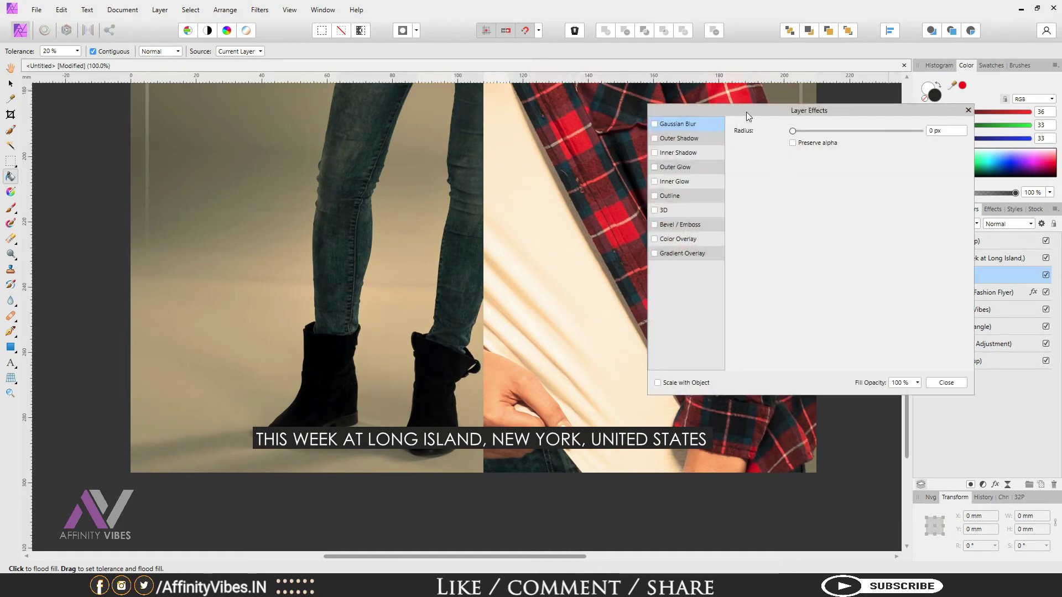
pyautogui.moveTo(745, 112); pyautogui.dragTo(765, 191)
pyautogui.click(830, 282)
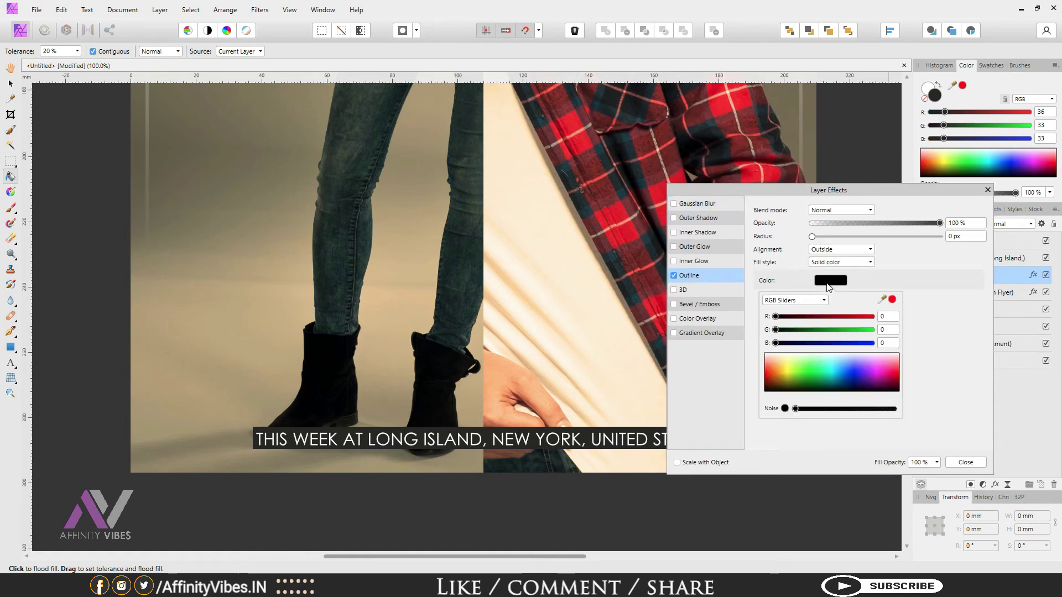
pyautogui.click(790, 356)
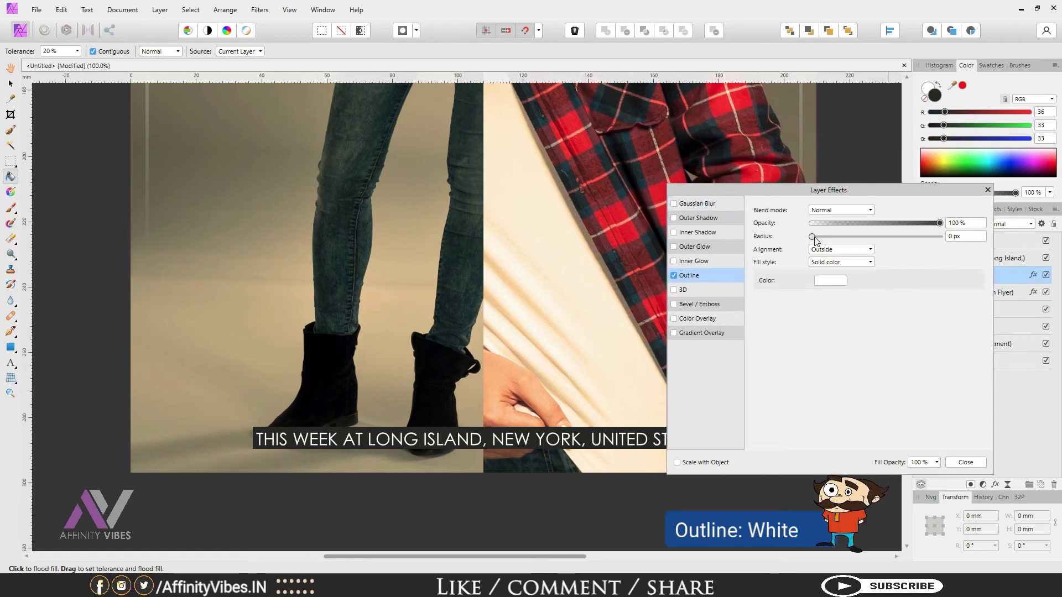
pyautogui.moveTo(814, 240); pyautogui.dragTo(833, 238)
pyautogui.moveTo(798, 190); pyautogui.dragTo(879, 106)
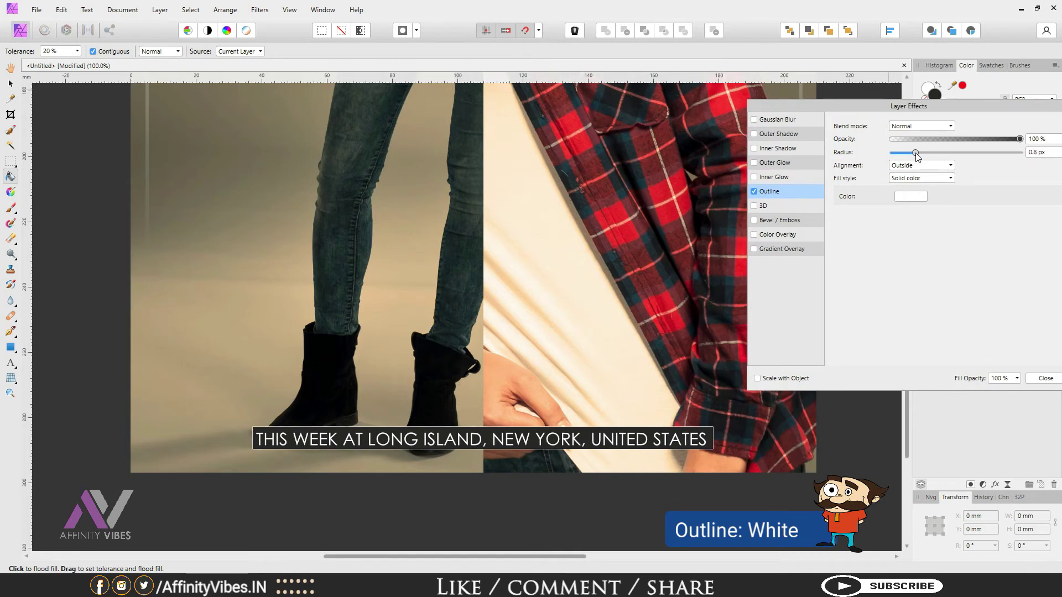
pyautogui.moveTo(953, 110); pyautogui.dragTo(828, 105)
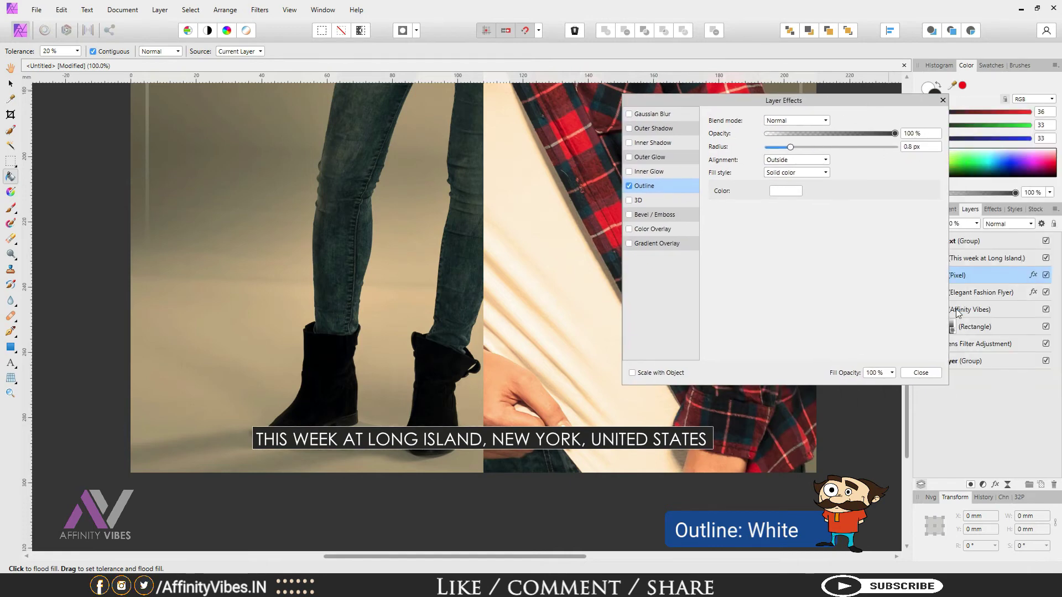
pyautogui.click(929, 373)
# - Collapse the Text group and combine it with the border rectangle, Lens Filter adjustment and Flyer group into one group
pyautogui.click(982, 259)
pyautogui.hotkey('ctrl', '0')
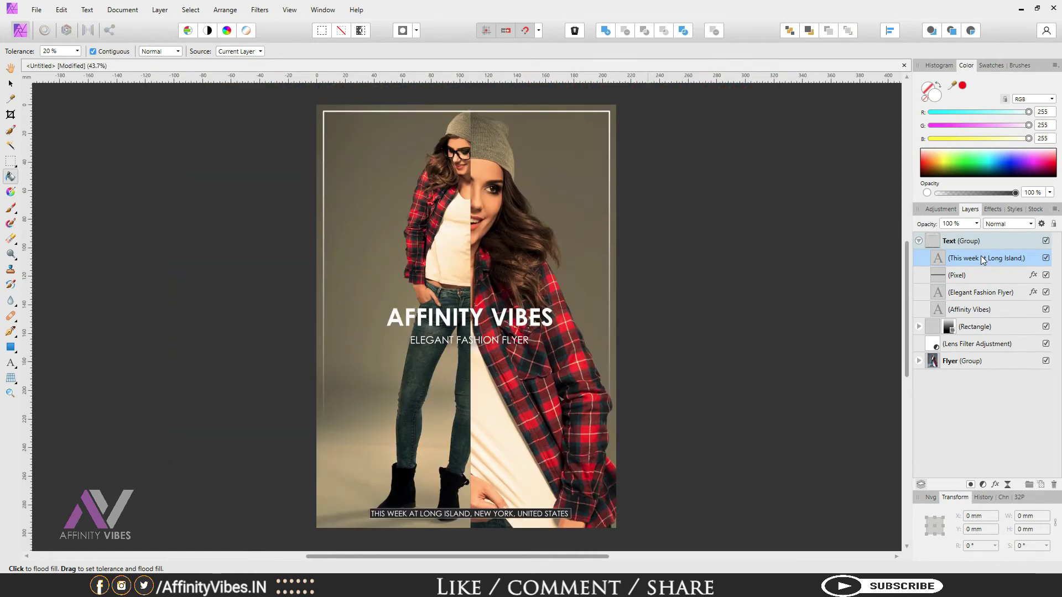
pyautogui.click(919, 241)
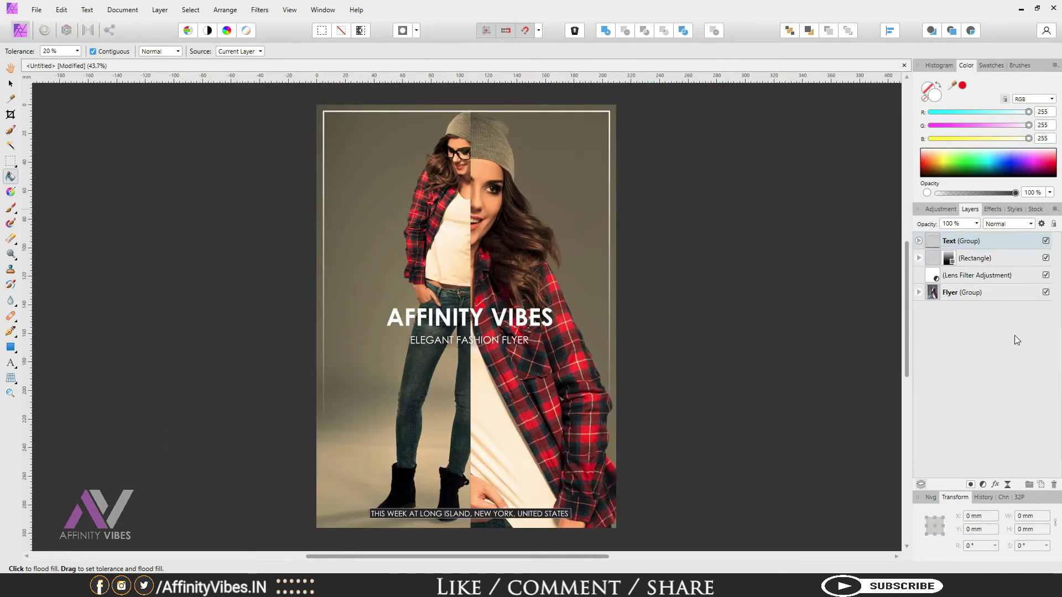
pyautogui.click(974, 259)
pyautogui.keyDown('shift'); pyautogui.click(923, 276); pyautogui.keyUp('shift')
pyautogui.click(990, 241)
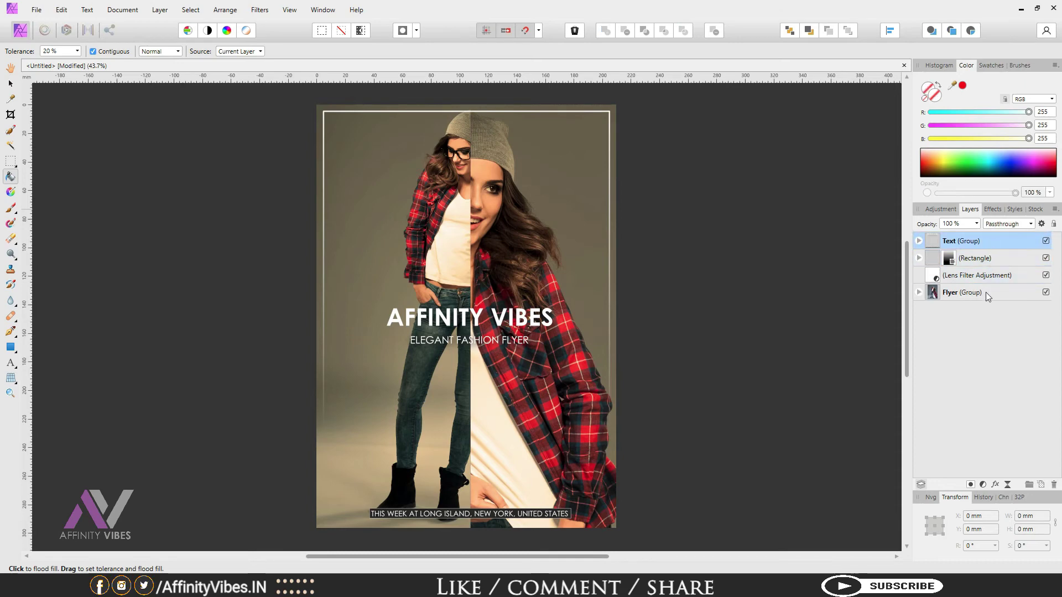
pyautogui.keyDown('shift'); pyautogui.click(984, 294); pyautogui.keyUp('shift')
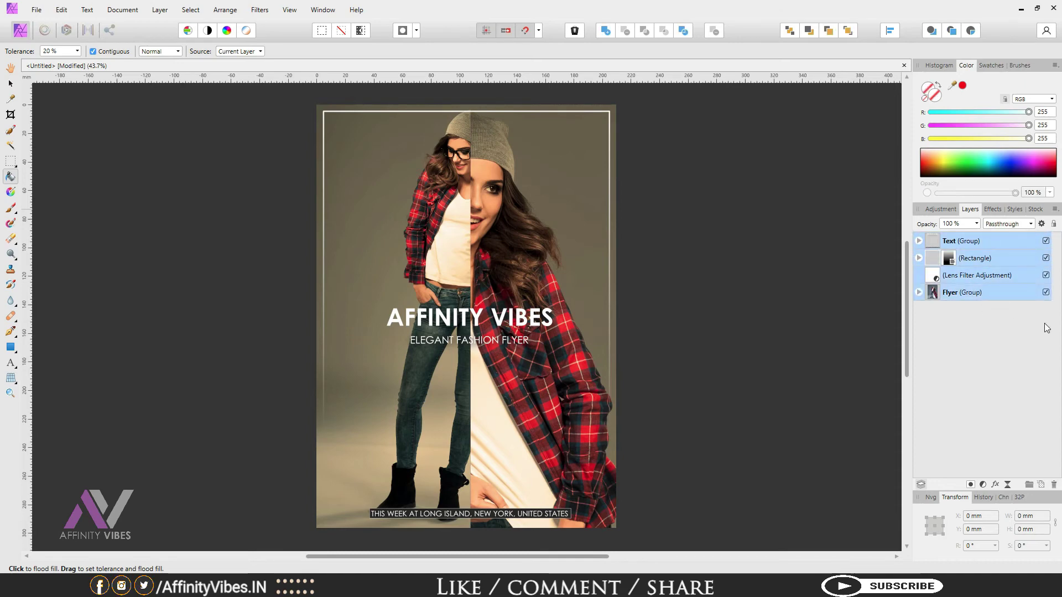
pyautogui.hotkey('ctrl', 'g')
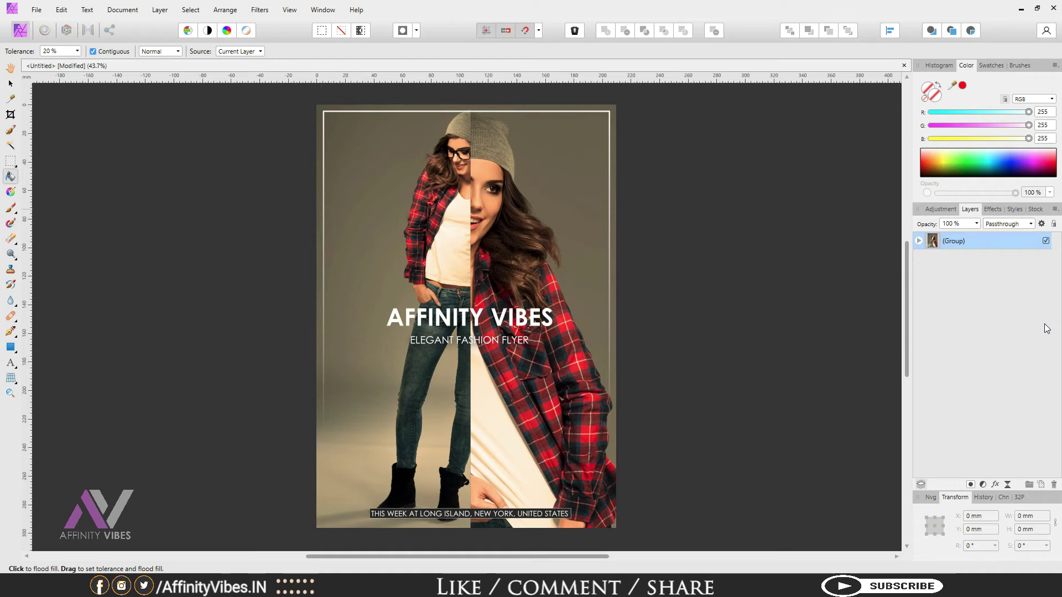
# - Examine the finished flyer up close, from the faces down to the bottom caption, and return to the full-page view
pyautogui.hotkey('ctrl', '=')
pyautogui.press('h')
pyautogui.hotkey('ctrl', '=')
pyautogui.hotkey('ctrl', '=')
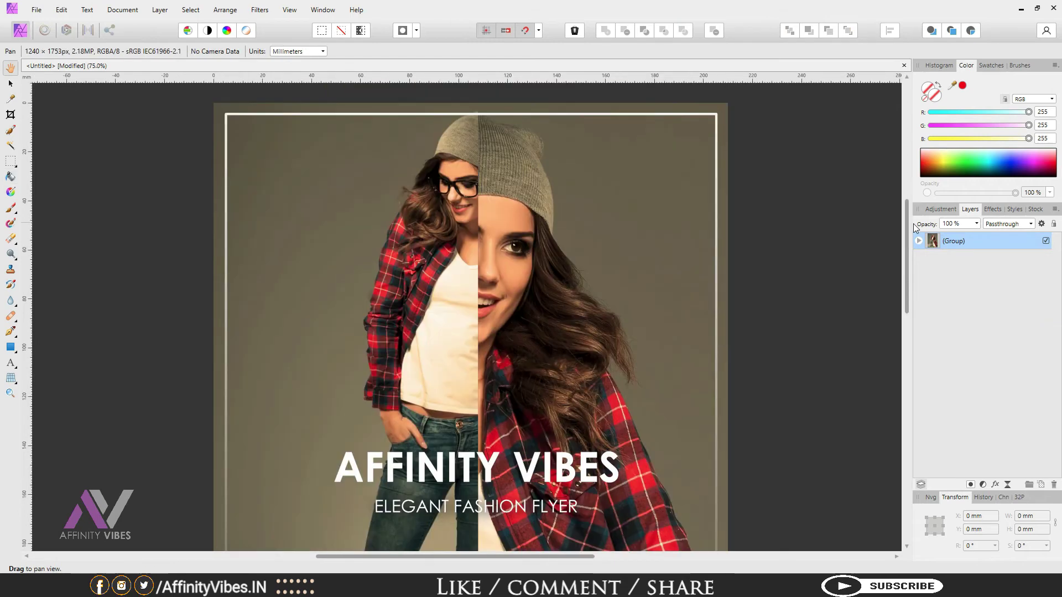
pyautogui.hotkey('ctrl', '=')
pyautogui.hotkey('ctrl', '=')
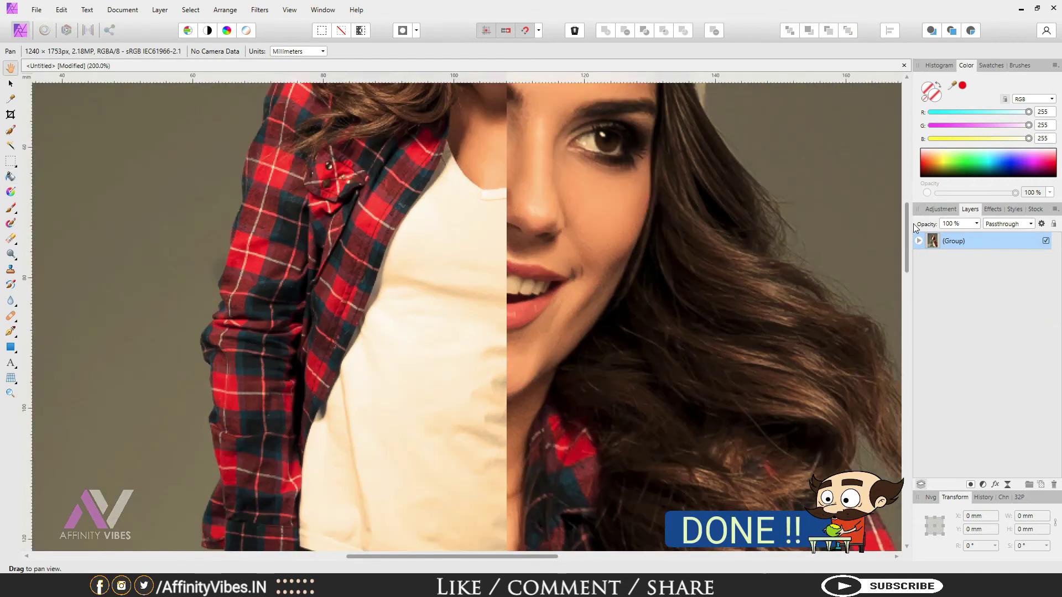
pyautogui.moveTo(908, 224); pyautogui.dragTo(899, 459)
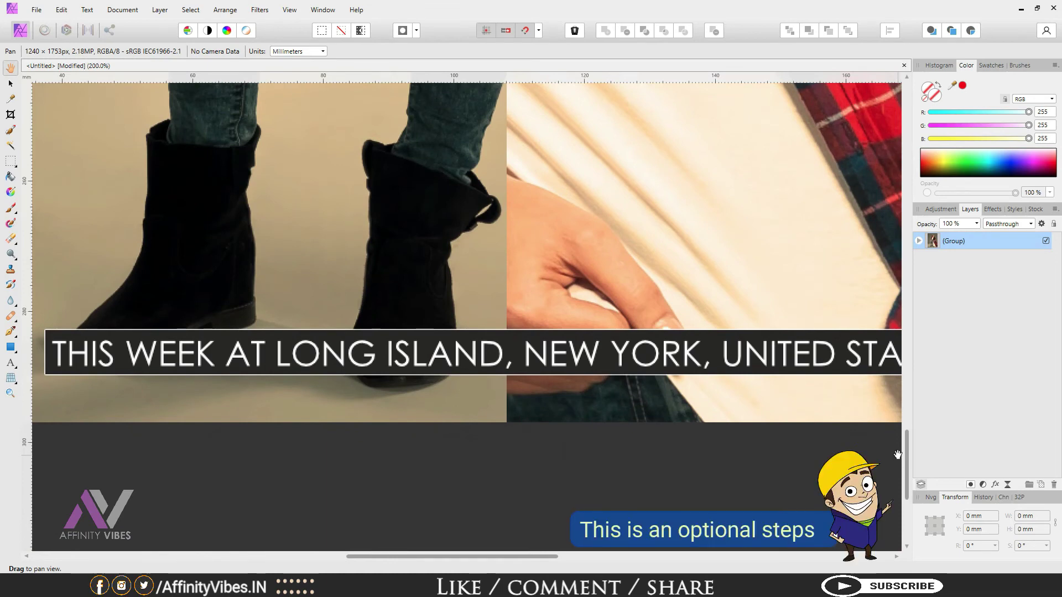
pyautogui.hotkey('ctrl', '0')
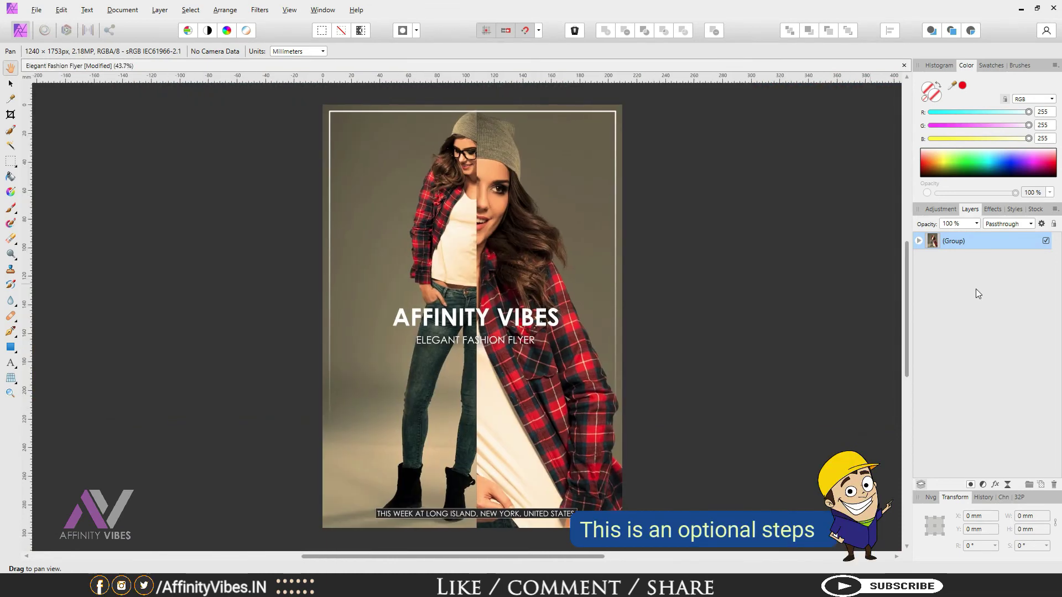
# - Merge all visible content into a new pixel layer above the group and open it in the Color Efex Pro 4 plugin
pyautogui.hotkey('ctrl', 'alt', 'shift', 'e')
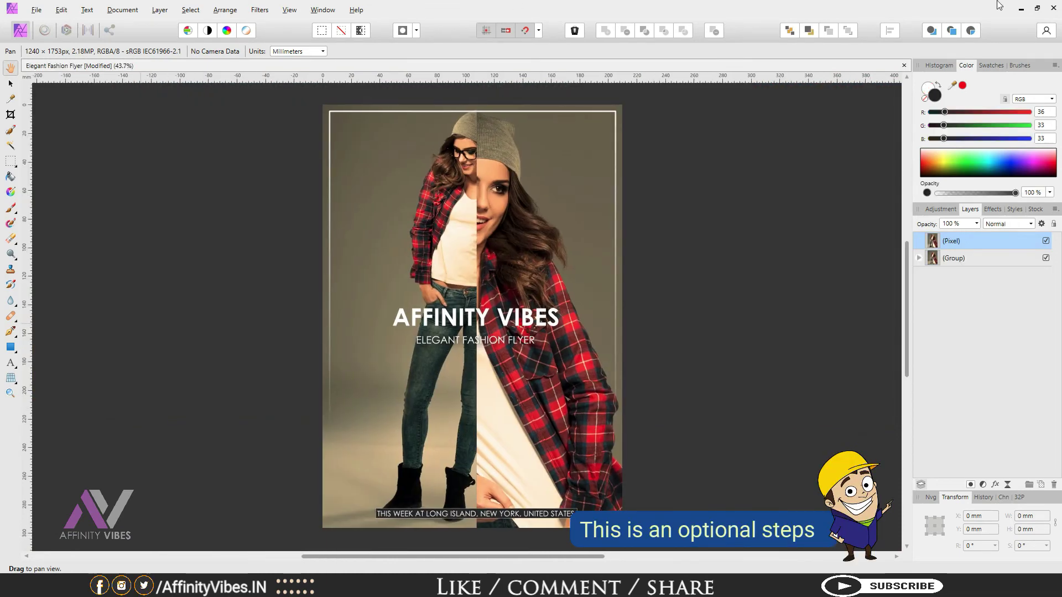
pyautogui.click(259, 10)
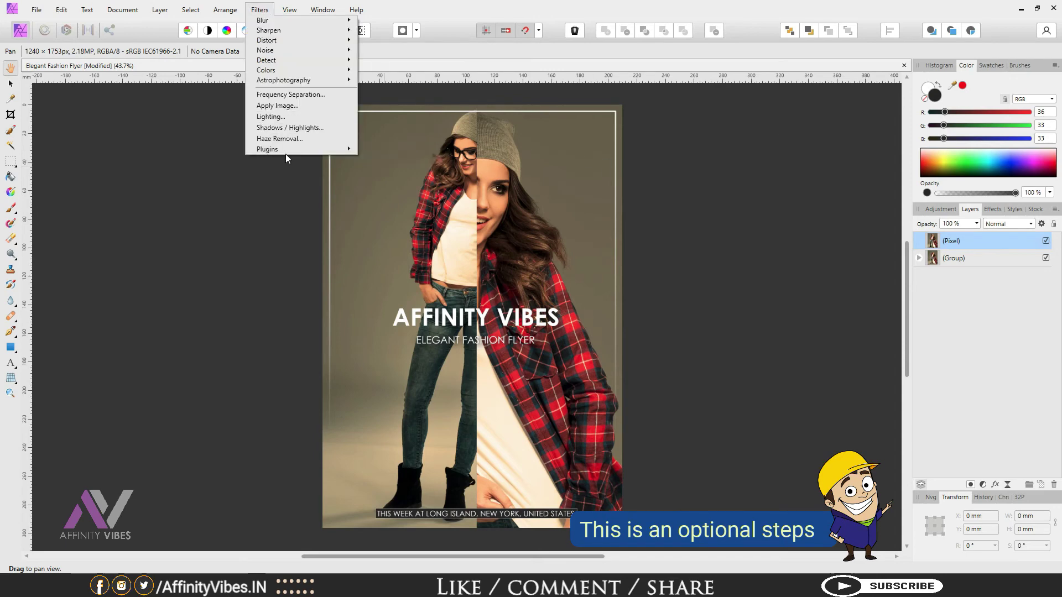
pyautogui.moveTo(309, 150)
pyautogui.moveTo(380, 155)
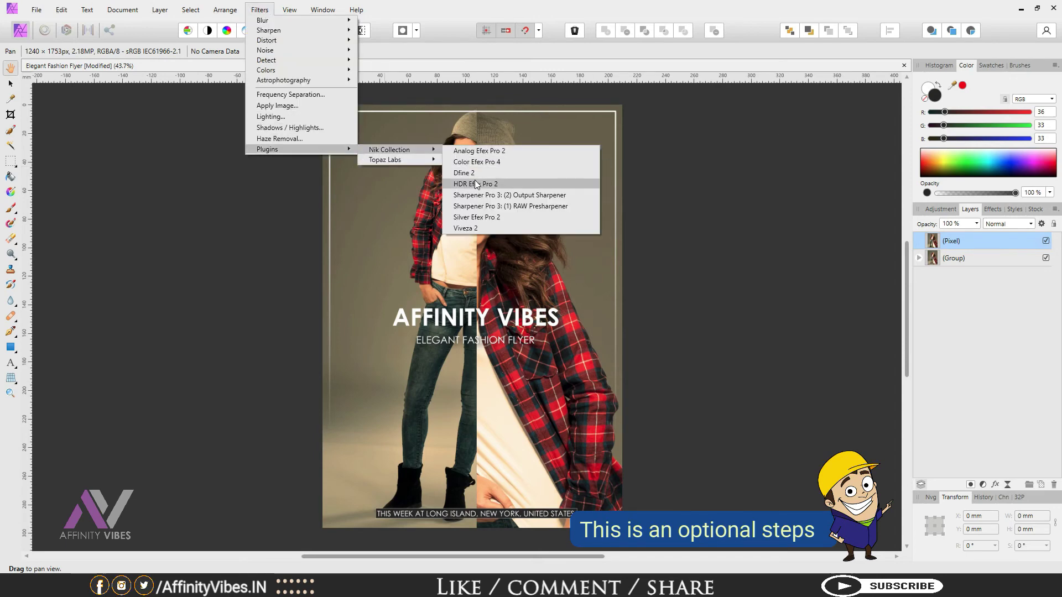
pyautogui.click(470, 163)
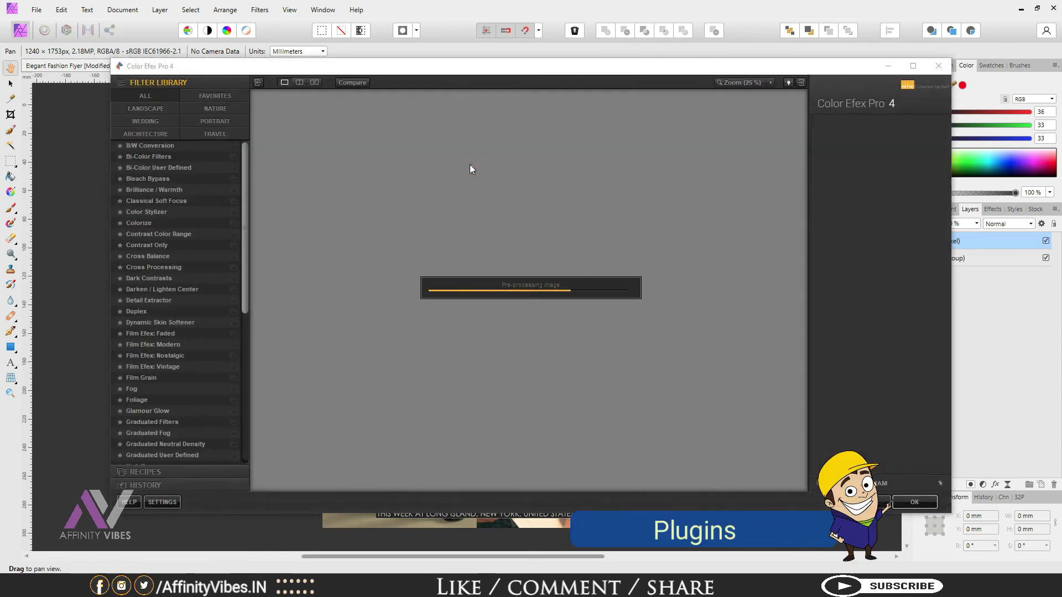
# - Apply the Cross Processing filter with the B05 method to the merged layer
pyautogui.click(153, 267)
pyautogui.click(939, 148)
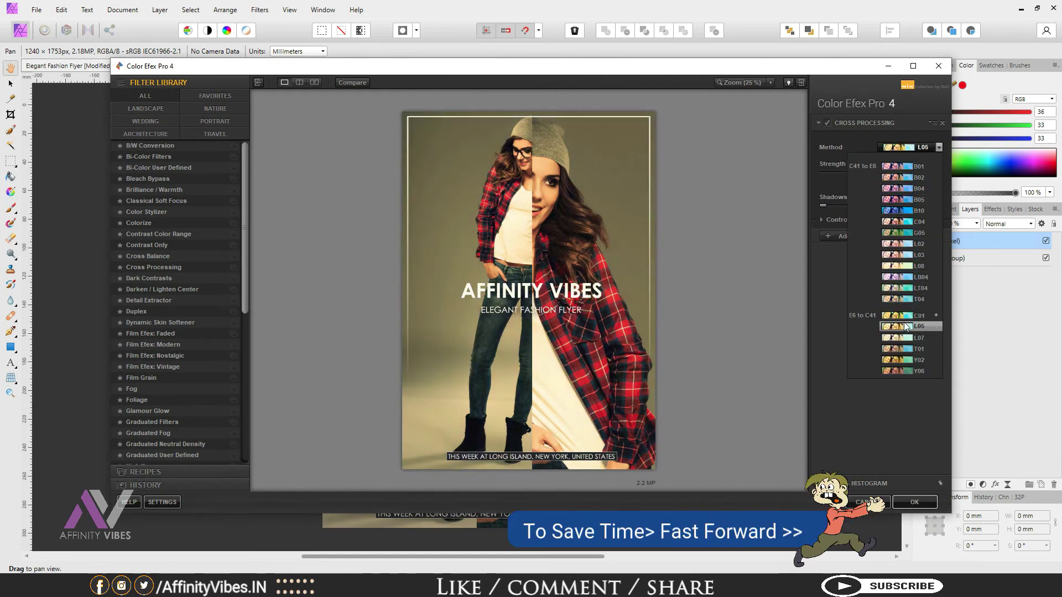
pyautogui.click(905, 200)
pyautogui.click(908, 502)
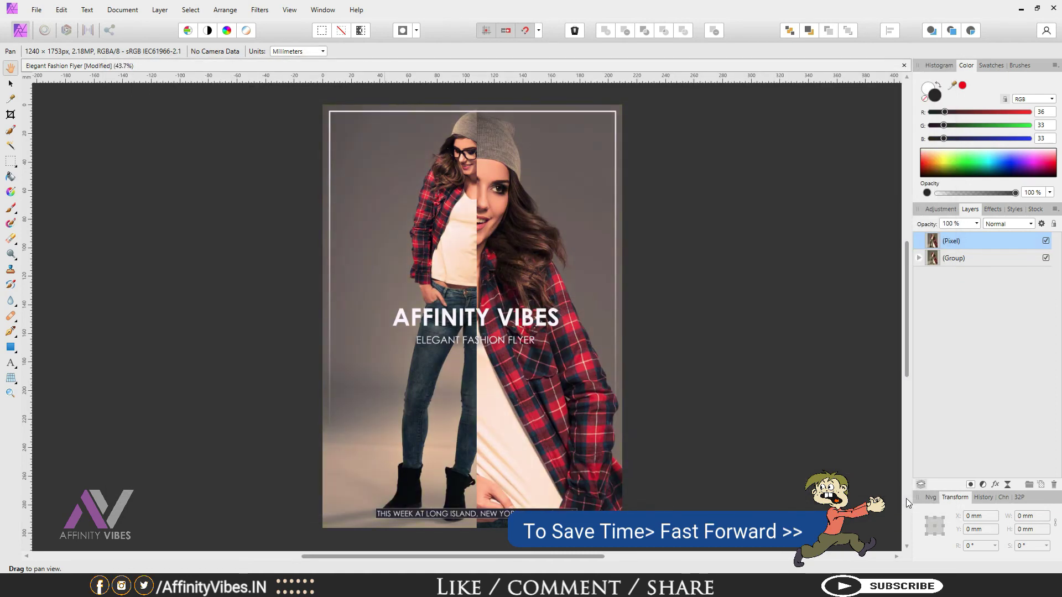
# - Open the merged layer in the Topaz Adjust 5 plugin, try the Clarity preset, and reset the adjustments
pyautogui.click(260, 10)
pyautogui.moveTo(270, 150)
pyautogui.moveTo(387, 159)
pyautogui.click(478, 161)
pyautogui.click(79, 171)
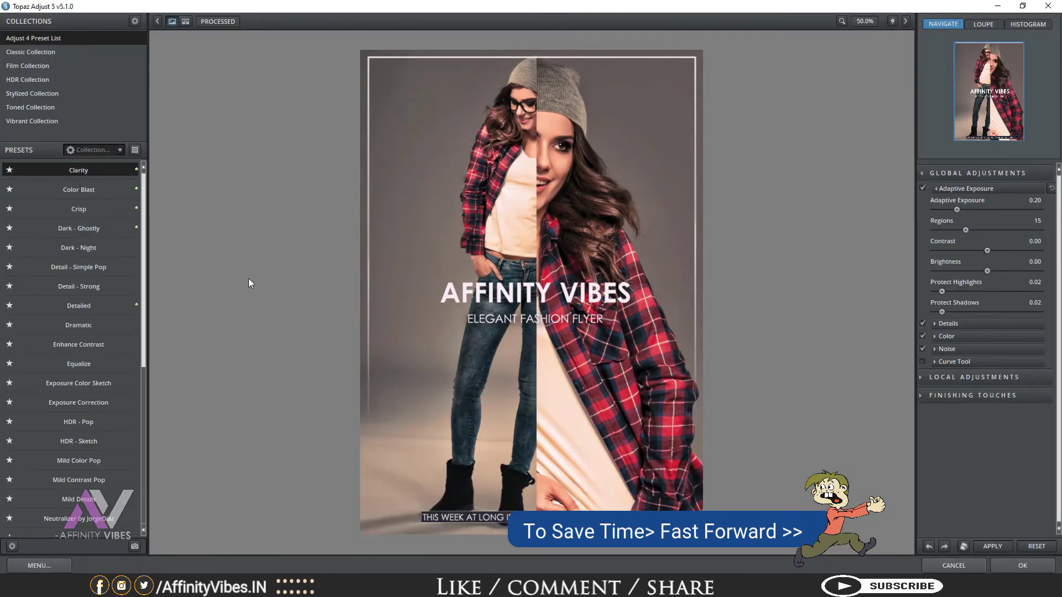
pyautogui.click(1036, 547)
# - Try the Photo Pop preset and replace it with the Brilliant Cold preset from the Classic Collection
pyautogui.scroll(-7, 94, 276)
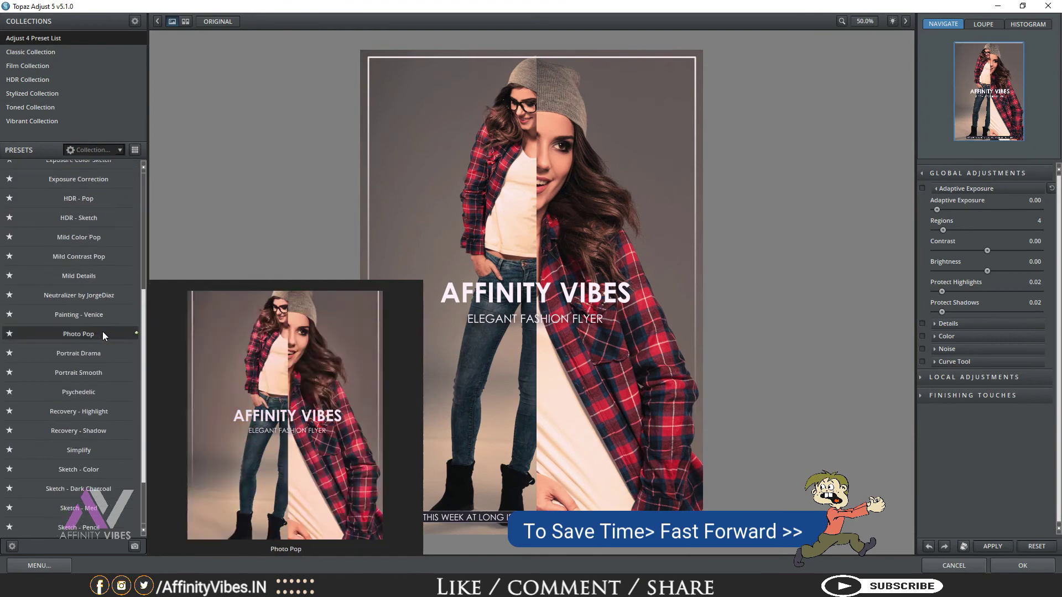
pyautogui.click(102, 334)
pyautogui.scroll(1, 61, 254)
pyautogui.click(67, 51)
pyautogui.click(78, 169)
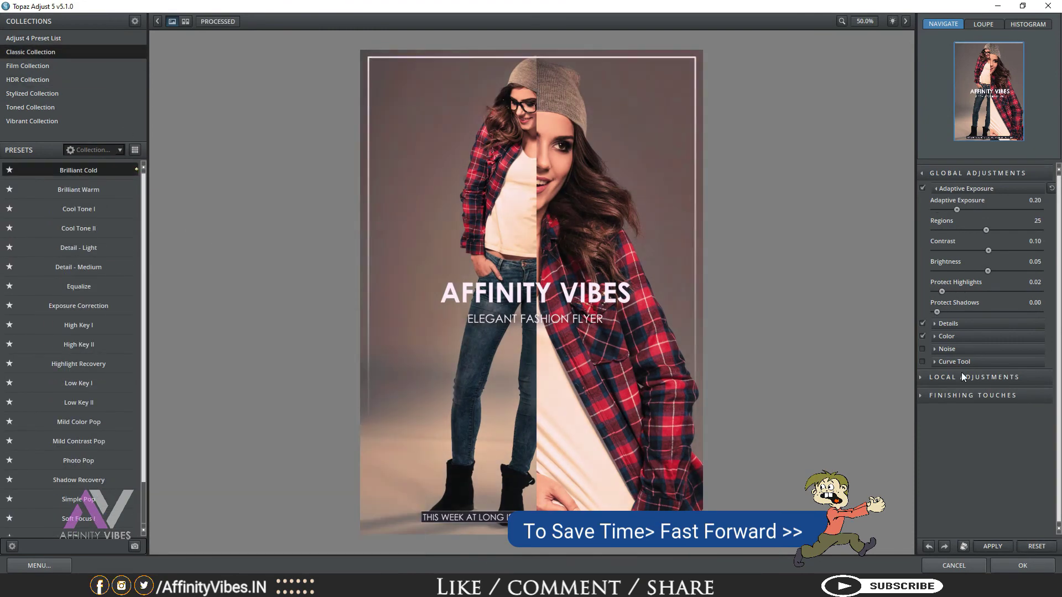